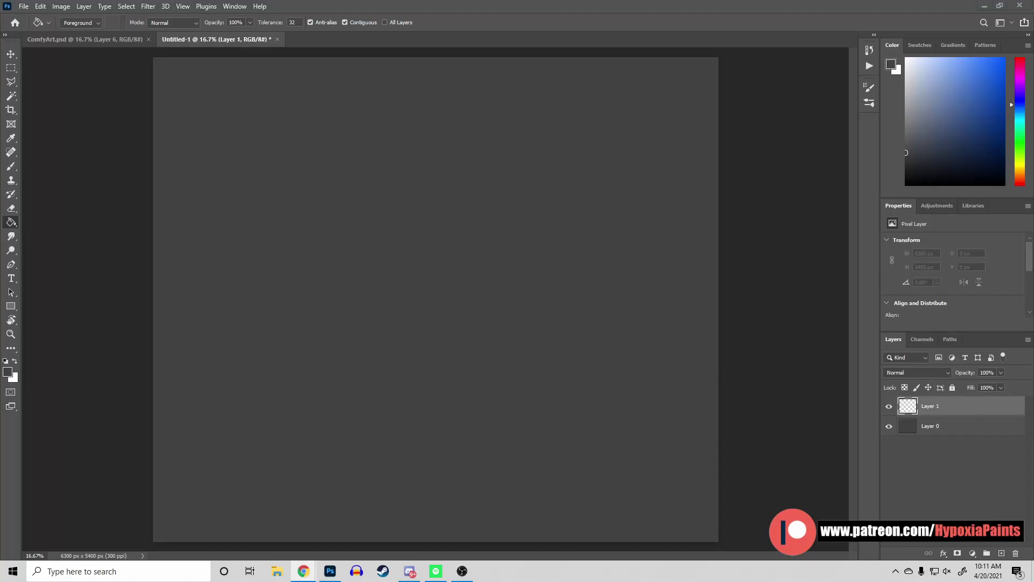
# Shrink the placed blueberry reference photo and move it to the canvas's top-left
pyautogui.moveTo(494, 168); pyautogui.dragTo(494, 169)
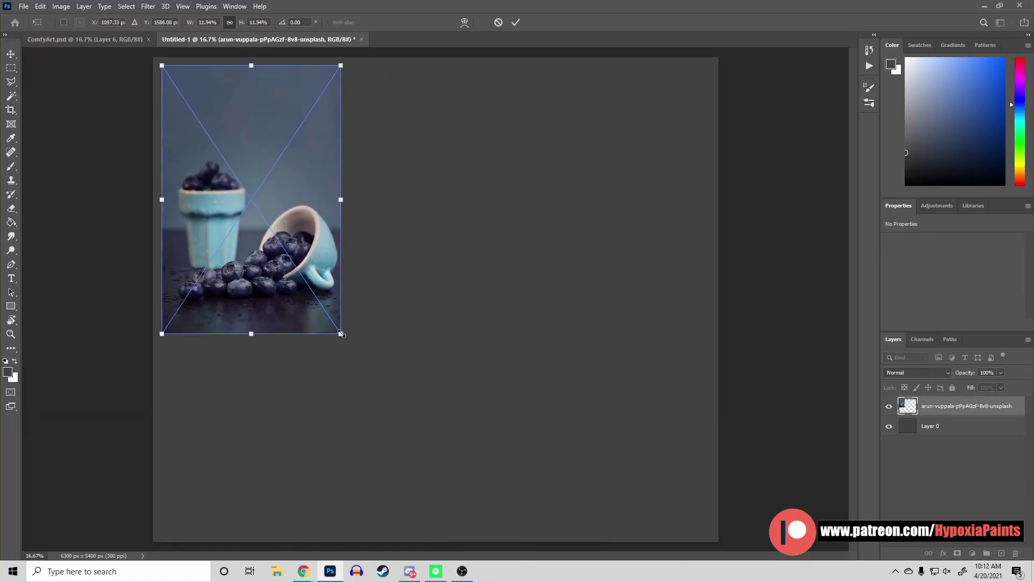
pyautogui.moveTo(596, 546); pyautogui.dragTo(404, 429)
pyautogui.press('Return')
# Add a new empty layer, then duplicate the photo layer and move the copy to the right half
pyautogui.hotkey('ctrl', 'shift', 'alt', 'n')
pyautogui.press('b')
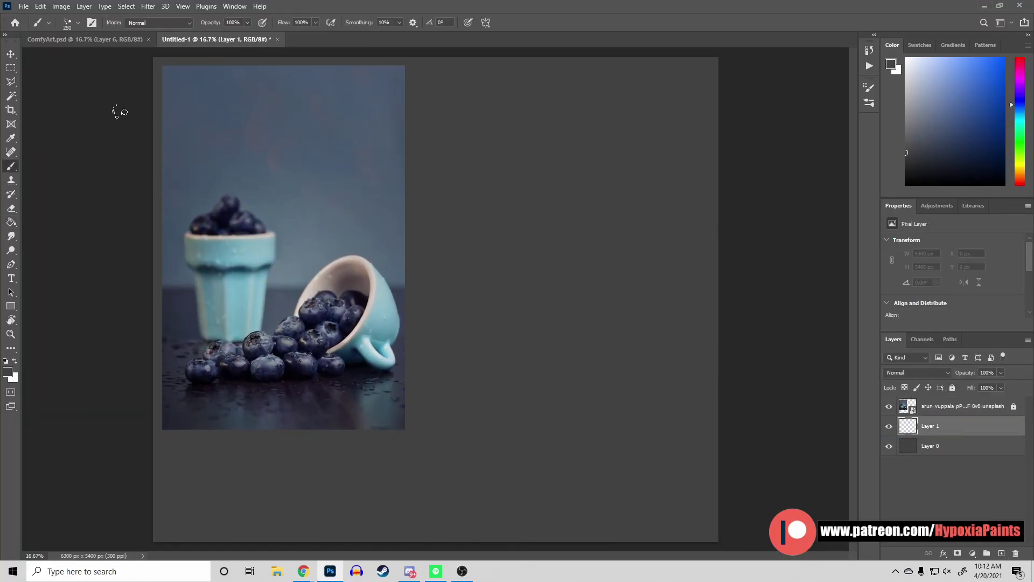
pyautogui.rightClick(958, 405)
pyautogui.click(874, 118)
pyautogui.press('Return')
pyautogui.moveTo(194, 161); pyautogui.dragTo(483, 161)
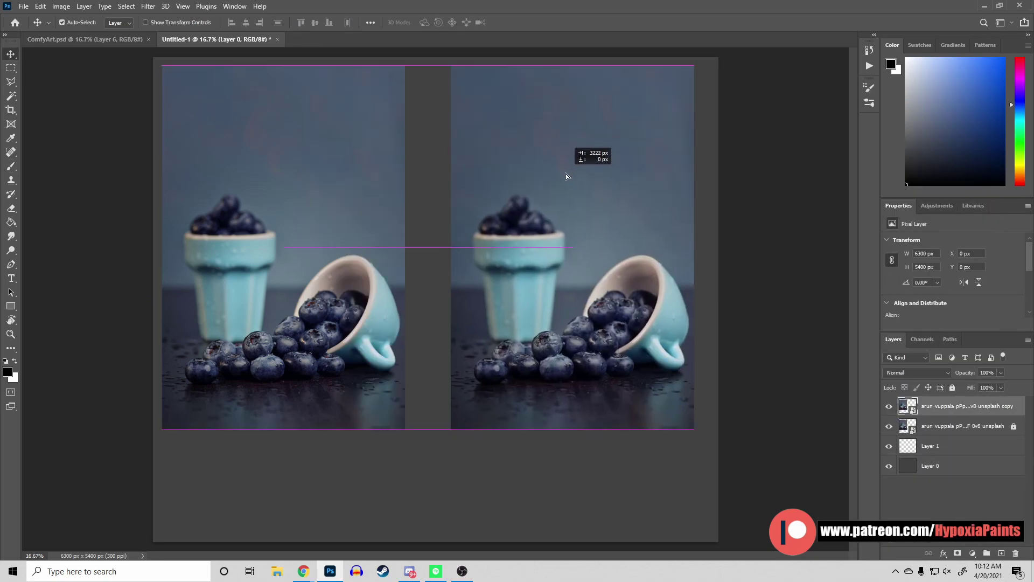
# Paint a straight-edged black brush frame, delete the photo copy, and save as Comfy_Food_Study.psd
pyautogui.hotkey('alt', '[')
pyautogui.hotkey('alt', '[')
pyautogui.click(443, 64)
pyautogui.keyDown('shift'); pyautogui.click(443, 439); pyautogui.keyUp('shift')
pyautogui.keyDown('shift'); pyautogui.click(701, 439); pyautogui.keyUp('shift')
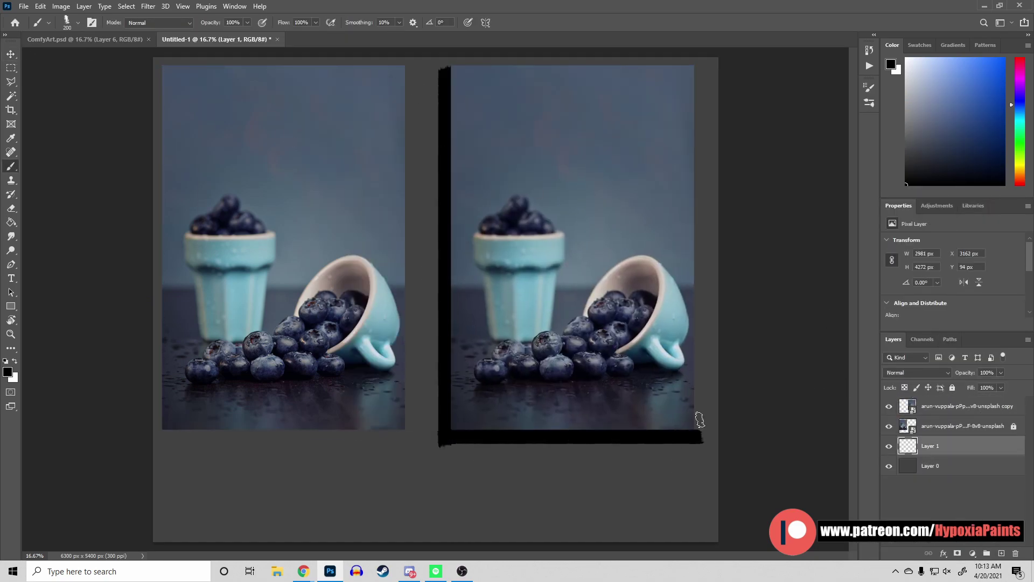
pyautogui.keyDown('shift'); pyautogui.click(700, 67); pyautogui.keyUp('shift')
pyautogui.moveTo(959, 406); pyautogui.dragTo(1015, 553)
pyautogui.keyDown('ctrl'); pyautogui.click(1001, 553); pyautogui.keyUp('ctrl')
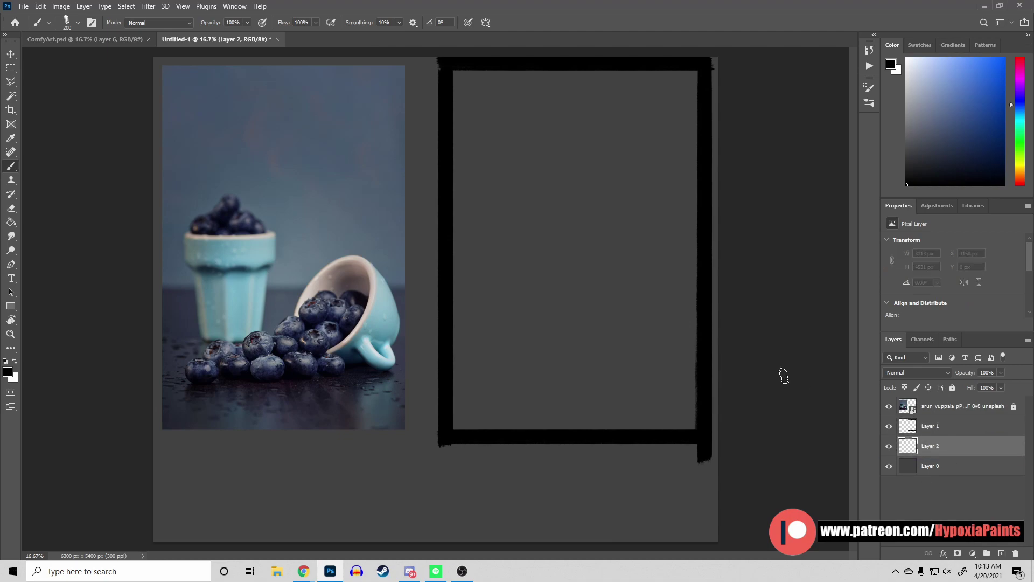
pyautogui.press('Return')
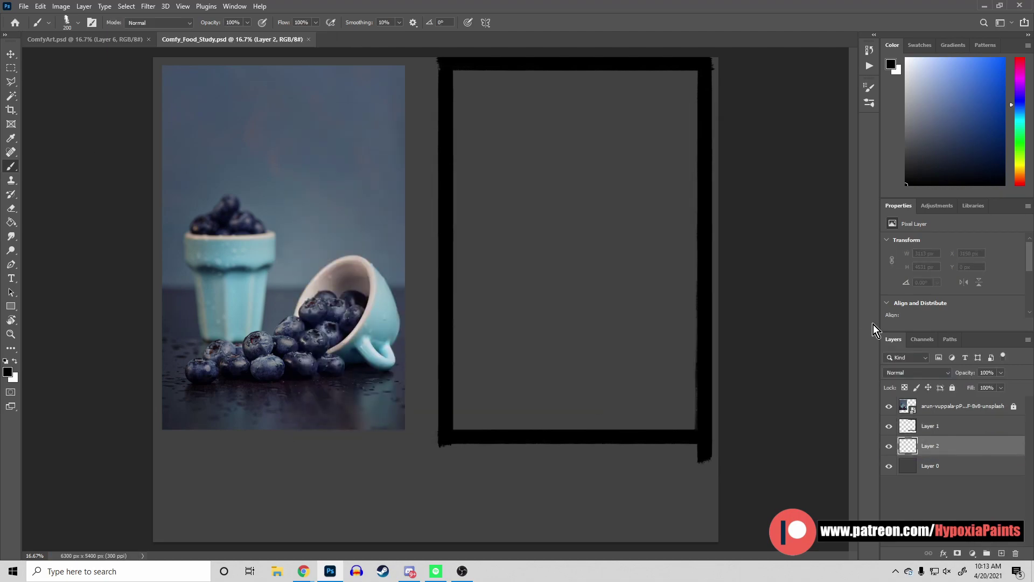
# With a large textured brush, paint blue-grey and dark navy background strokes inside the frame
pyautogui.click(78, 22)
pyautogui.click(92, 235)
pyautogui.keyDown('alt'); pyautogui.click(269, 135); pyautogui.keyUp('alt')
pyautogui.moveTo(485, 97)
pyautogui.mouseDown()
pyautogui.moveTo(517, 172)
pyautogui.moveTo(644, 162)
pyautogui.moveTo(705, 255)
pyautogui.moveTo(468, 138)
pyautogui.mouseUp()
pyautogui.keyDown('alt'); pyautogui.click(461, 300); pyautogui.keyUp('alt')
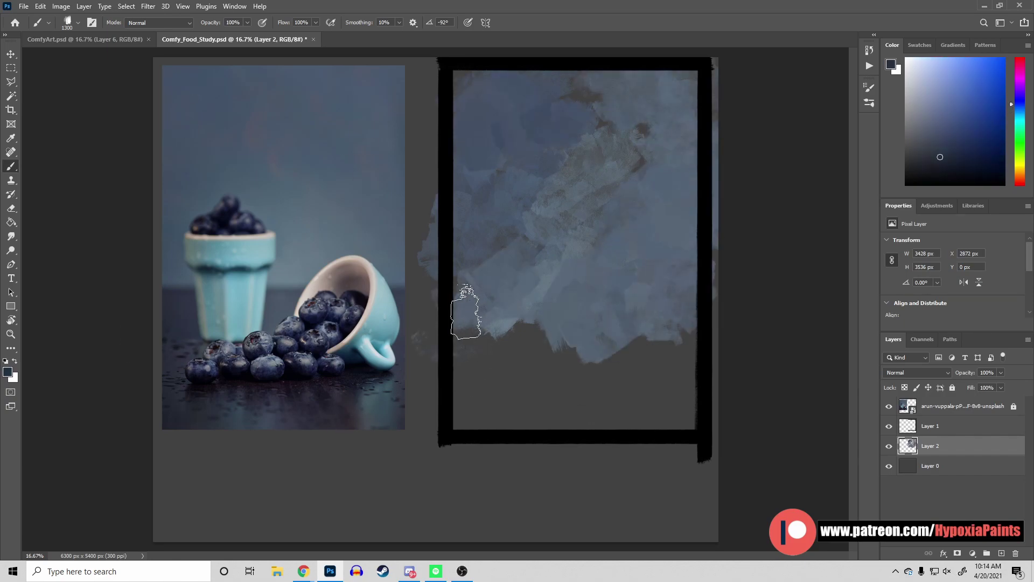
pyautogui.moveTo(461, 300); pyautogui.dragTo(695, 431)
pyautogui.moveTo(558, 301); pyautogui.dragTo(581, 155)
# Add a light horizon stroke, lighter cloudy strokes, and darker tones along the horizon
pyautogui.keyDown('alt'); pyautogui.click(538, 205); pyautogui.keyUp('alt')
pyautogui.moveTo(464, 278)
pyautogui.mouseDown()
pyautogui.moveTo(716, 310)
pyautogui.moveTo(515, 311)
pyautogui.mouseUp()
pyautogui.keyDown('alt'); pyautogui.click(673, 340); pyautogui.keyUp('alt')
pyautogui.keyDown('alt'); pyautogui.click(516, 310); pyautogui.keyUp('alt')
pyautogui.moveTo(625, 377); pyautogui.dragTo(511, 409)
pyautogui.keyDown('alt'); pyautogui.click(519, 339); pyautogui.keyUp('alt')
pyautogui.moveTo(464, 307); pyautogui.dragTo(512, 288)
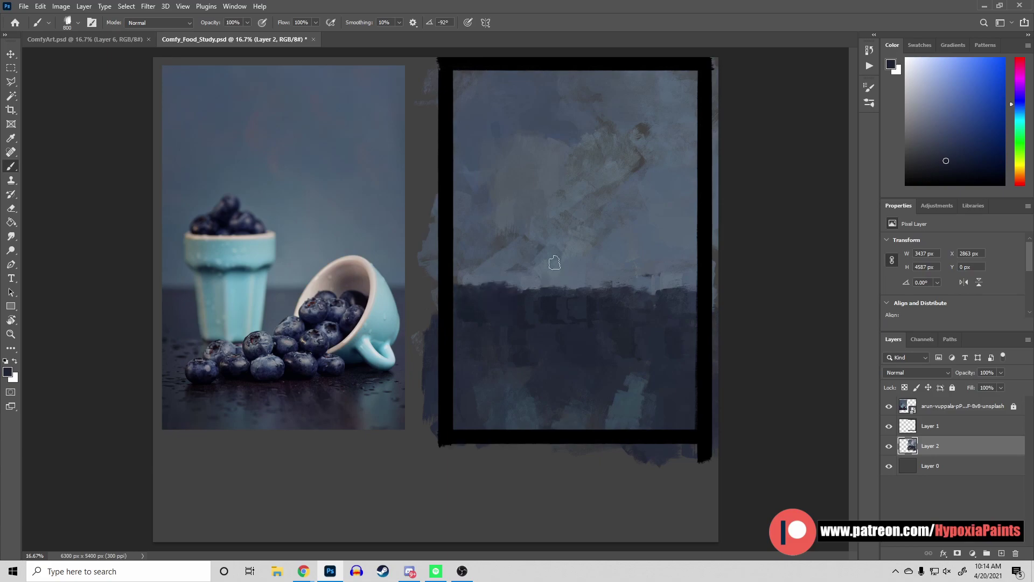
pyautogui.keyDown('alt'); pyautogui.click(555, 258); pyautogui.keyUp('alt')
pyautogui.moveTo(600, 293); pyautogui.dragTo(528, 388)
# With a smaller brush, paint the tipped bowl's light curved shape with dark navy inside
pyautogui.keyDown('alt'); pyautogui.click(636, 280); pyautogui.keyUp('alt')
pyautogui.press('[')
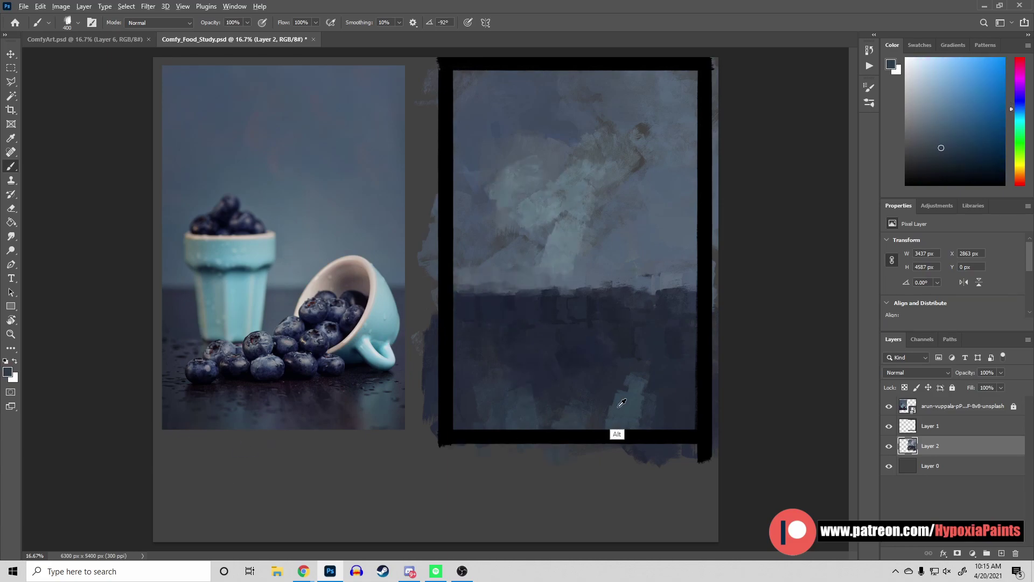
pyautogui.moveTo(617, 431)
pyautogui.mouseDown()
pyautogui.moveTo(628, 267)
pyautogui.moveTo(587, 280)
pyautogui.moveTo(668, 318)
pyautogui.mouseUp()
pyautogui.press('[')
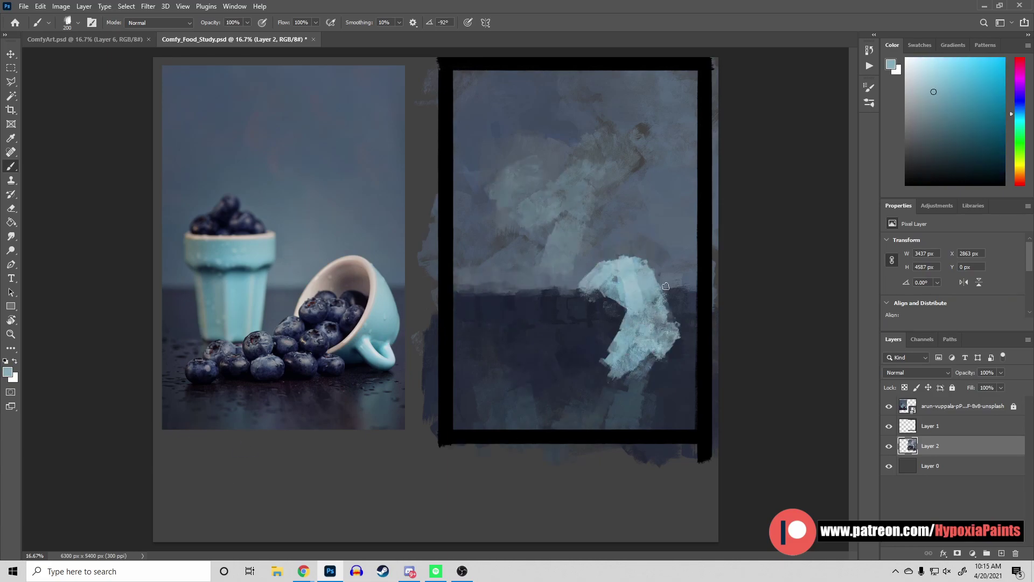
pyautogui.keyDown('alt'); pyautogui.click(593, 321); pyautogui.keyUp('alt')
pyautogui.moveTo(630, 270)
pyautogui.mouseDown()
pyautogui.moveTo(590, 301)
pyautogui.moveTo(592, 323)
pyautogui.moveTo(507, 361)
pyautogui.mouseUp()
pyautogui.keyDown('alt'); pyautogui.click(280, 376); pyautogui.keyUp('alt')
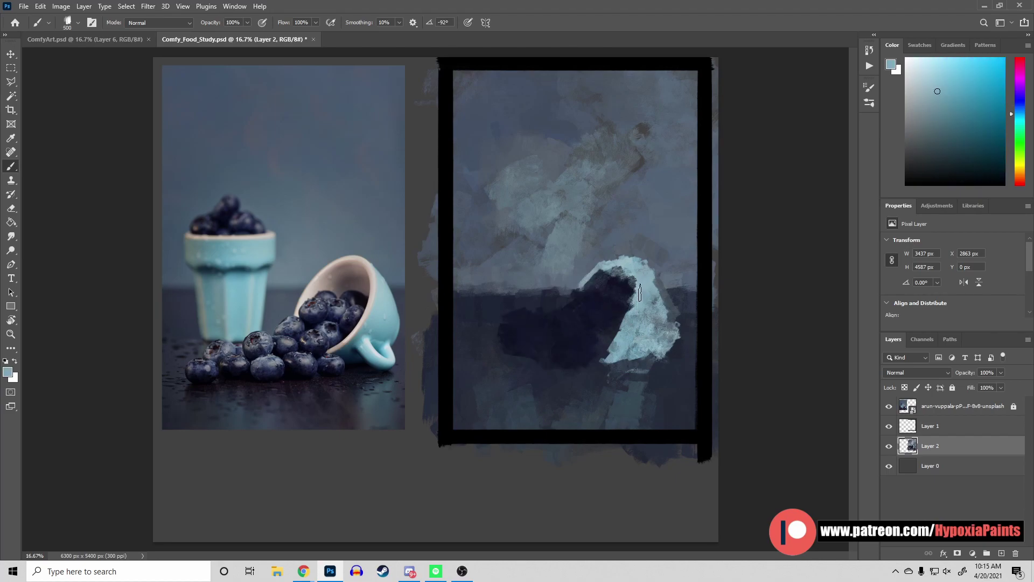
pyautogui.keyDown('alt'); pyautogui.click(603, 318); pyautogui.keyUp('alt')
# Paint a dark shadow under the tipped bowl, a pale rim arc, and a brownish interior tone
pyautogui.press(']')
pyautogui.moveTo(598, 355); pyautogui.dragTo(654, 358)
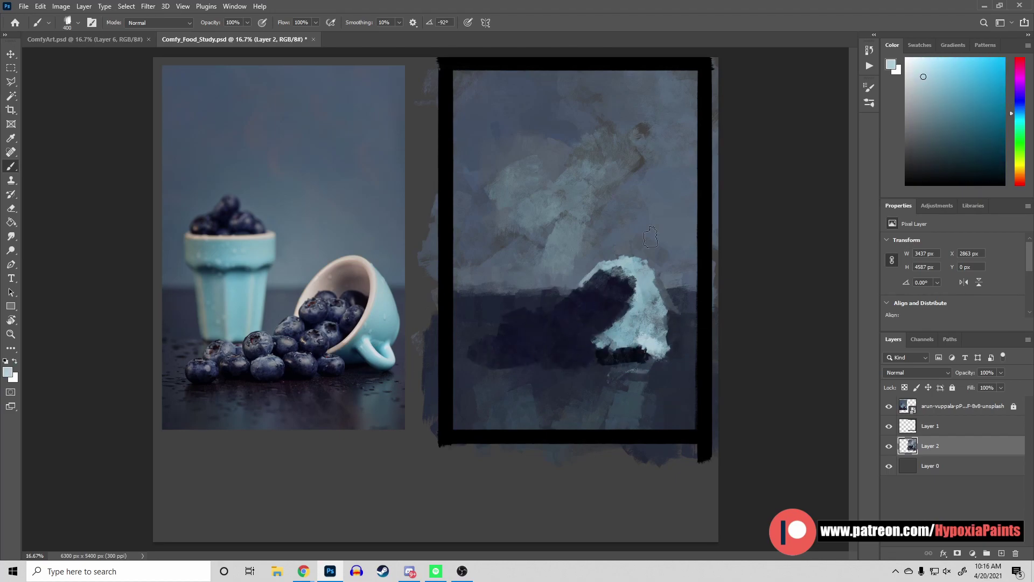
pyautogui.moveTo(619, 264); pyautogui.dragTo(608, 329)
pyautogui.press('[')
pyautogui.press('[')
pyautogui.keyDown('alt'); pyautogui.click(639, 253); pyautogui.keyUp('alt')
pyautogui.moveTo(628, 256)
pyautogui.mouseDown()
pyautogui.moveTo(593, 274)
pyautogui.moveTo(614, 247)
pyautogui.moveTo(632, 310)
pyautogui.mouseUp()
pyautogui.keyDown('alt'); pyautogui.click(598, 334); pyautogui.keyUp('alt')
pyautogui.keyDown('alt'); pyautogui.click(620, 250); pyautogui.keyUp('alt')
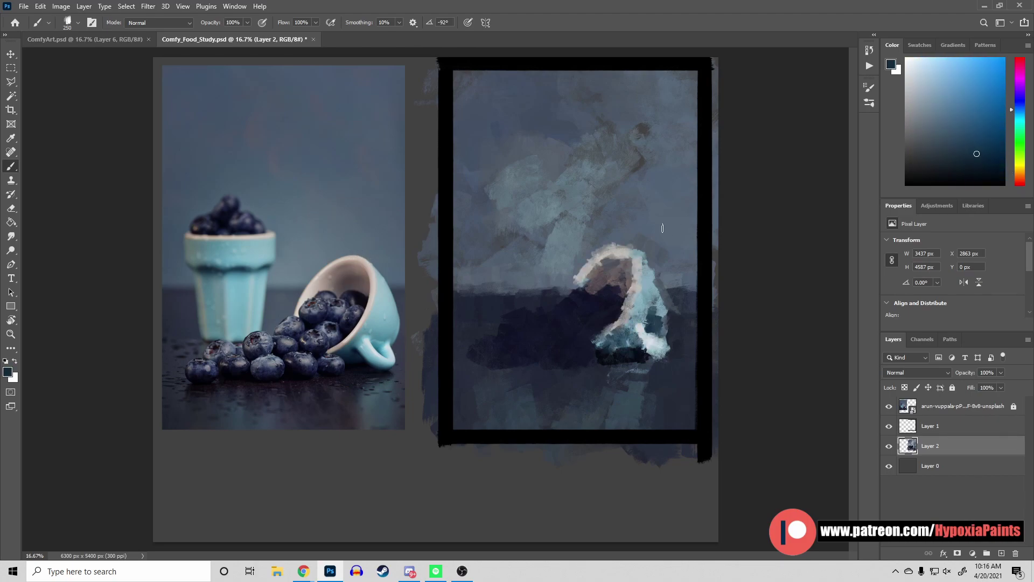
# Block in the upright teal cup at left with light cyan sampled from the reference
pyautogui.keyDown('alt'); pyautogui.click(234, 251); pyautogui.keyUp('alt')
pyautogui.moveTo(474, 280); pyautogui.dragTo(518, 237)
pyautogui.moveTo(503, 285); pyautogui.dragTo(533, 232)
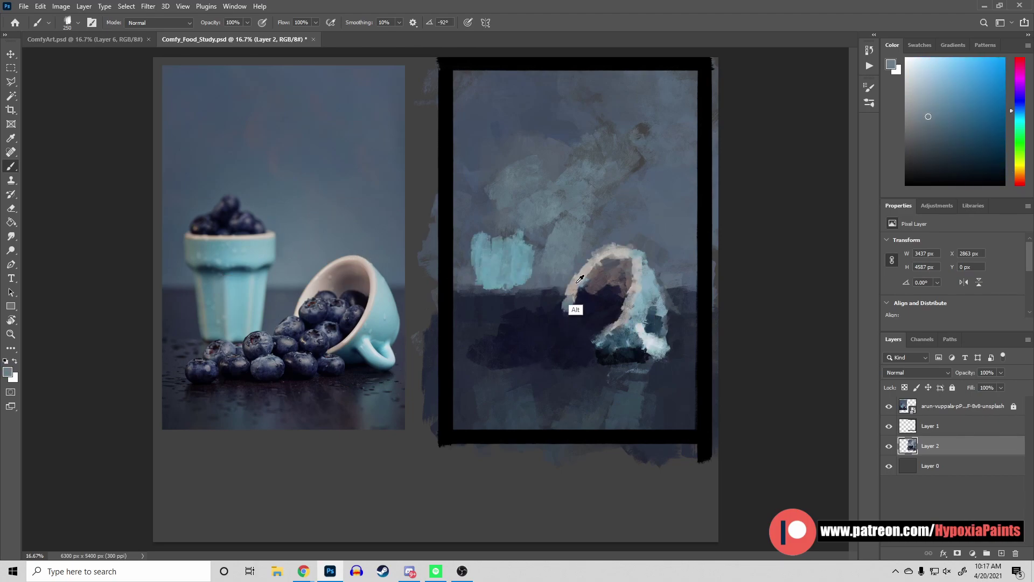
pyautogui.keyDown('alt'); pyautogui.click(568, 302); pyautogui.keyUp('alt')
pyautogui.keyDown('alt'); pyautogui.click(487, 277); pyautogui.keyUp('alt')
pyautogui.moveTo(488, 280); pyautogui.dragTo(517, 320)
pyautogui.moveTo(531, 232); pyautogui.dragTo(510, 315)
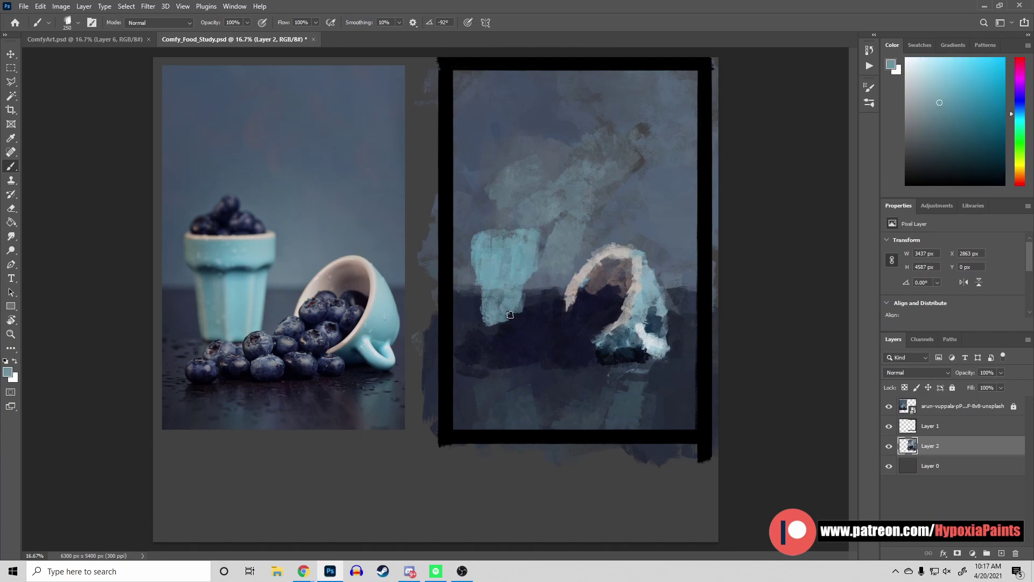
pyautogui.moveTo(492, 237); pyautogui.dragTo(533, 231)
# Paint a dark navy band at the cup rim, a light top stroke, and retouch the tipped bowl's rim
pyautogui.keyDown('alt'); pyautogui.click(482, 272); pyautogui.keyUp('alt')
pyautogui.keyDown('alt'); pyautogui.click(501, 242); pyautogui.keyUp('alt')
pyautogui.moveTo(474, 270)
pyautogui.mouseDown()
pyautogui.moveTo(538, 267)
pyautogui.moveTo(472, 226)
pyautogui.mouseUp()
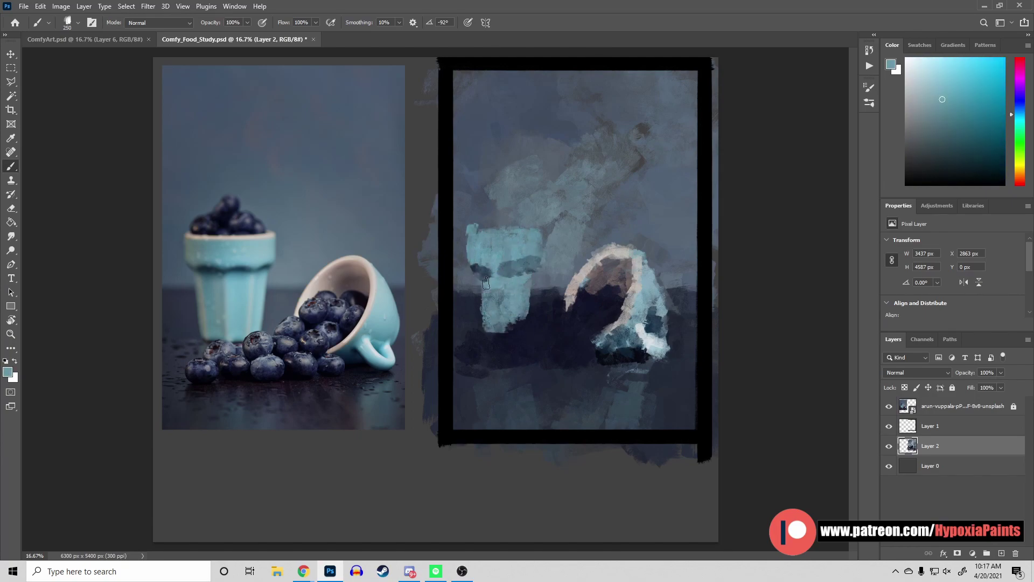
pyautogui.keyDown('alt'); pyautogui.click(517, 270); pyautogui.keyUp('alt')
pyautogui.moveTo(511, 269); pyautogui.dragTo(565, 293)
pyautogui.keyDown('alt'); pyautogui.click(604, 257); pyautogui.keyUp('alt')
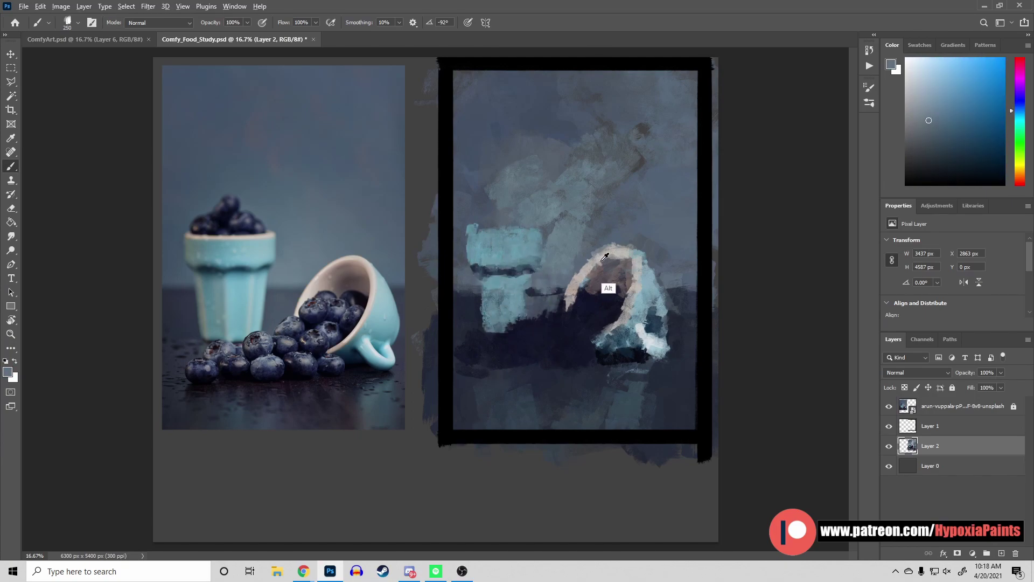
pyautogui.moveTo(497, 232); pyautogui.dragTo(540, 230)
pyautogui.keyDown('alt'); pyautogui.click(539, 253); pyautogui.keyUp('alt')
pyautogui.moveTo(563, 307)
pyautogui.mouseDown()
pyautogui.moveTo(560, 288)
pyautogui.moveTo(587, 258)
pyautogui.moveTo(635, 245)
pyautogui.mouseUp()
pyautogui.keyDown('alt'); pyautogui.click(598, 246); pyautogui.keyUp('alt')
# On a new layer, add dark navy vertical strokes down the teal cup
pyautogui.hotkey('ctrl', 'shift', 'alt', 'n')
pyautogui.keyDown('alt'); pyautogui.click(580, 277); pyautogui.keyUp('alt')
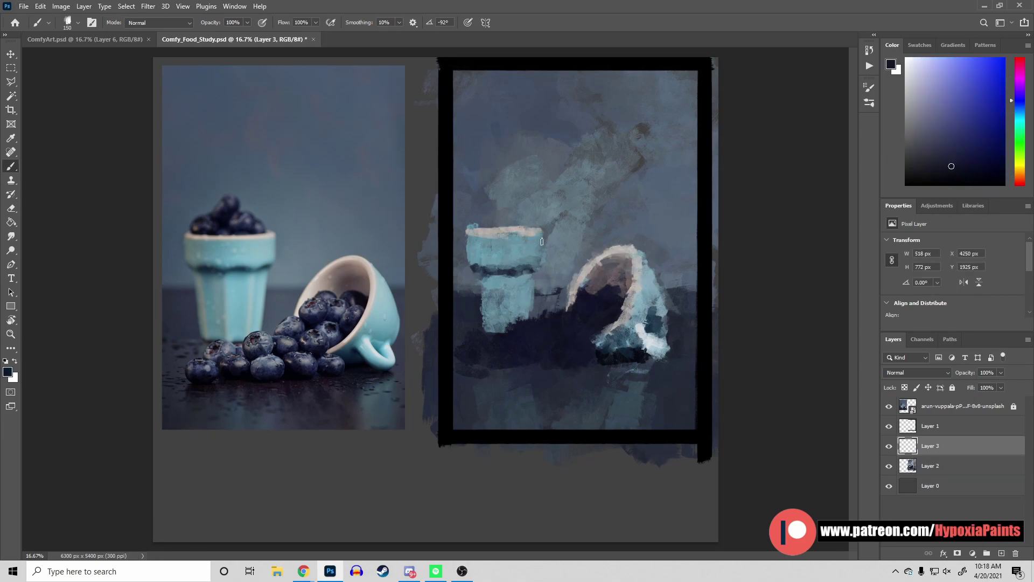
pyautogui.moveTo(542, 233); pyautogui.dragTo(543, 264)
pyautogui.keyDown('alt'); pyautogui.click(515, 267); pyautogui.keyUp('alt')
pyautogui.moveTo(471, 232); pyautogui.dragTo(471, 264)
pyautogui.moveTo(504, 233); pyautogui.dragTo(503, 264)
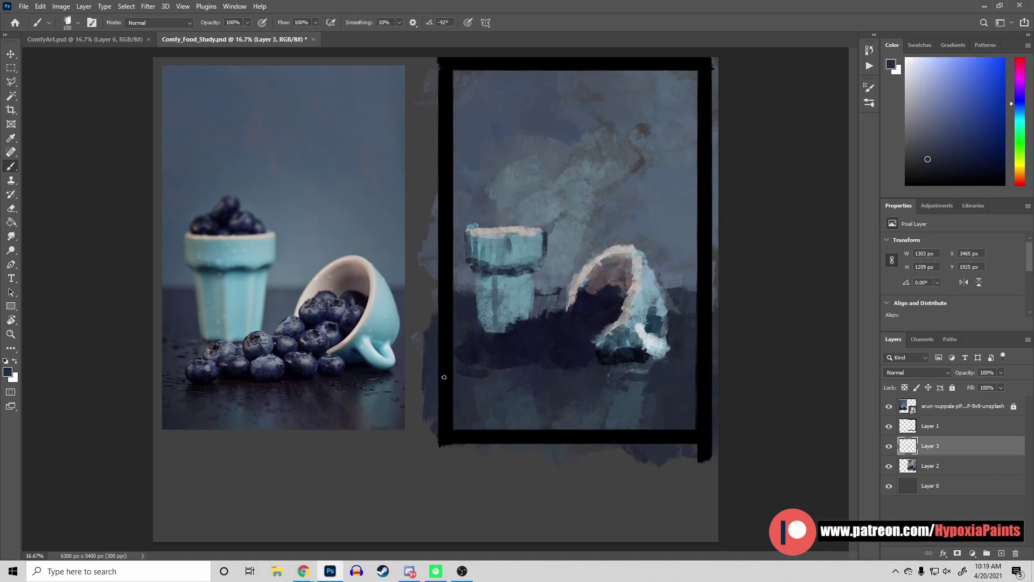
# Paint a dark shadow under the tipped bowl and light vertical reflections on the tabletop
pyautogui.keyDown('alt'); pyautogui.click(624, 393); pyautogui.keyUp('alt')
pyautogui.moveTo(582, 377); pyautogui.dragTo(646, 368)
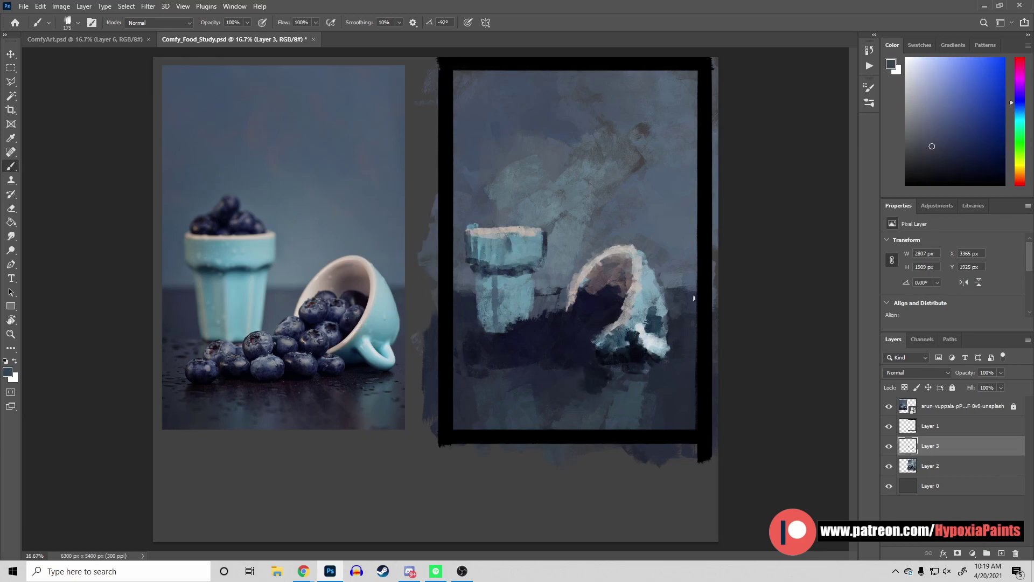
pyautogui.keyDown('alt'); pyautogui.click(652, 255); pyautogui.keyUp('alt')
pyautogui.keyDown('alt'); pyautogui.click(592, 281); pyautogui.keyUp('alt')
pyautogui.keyDown('alt'); pyautogui.click(640, 331); pyautogui.keyUp('alt')
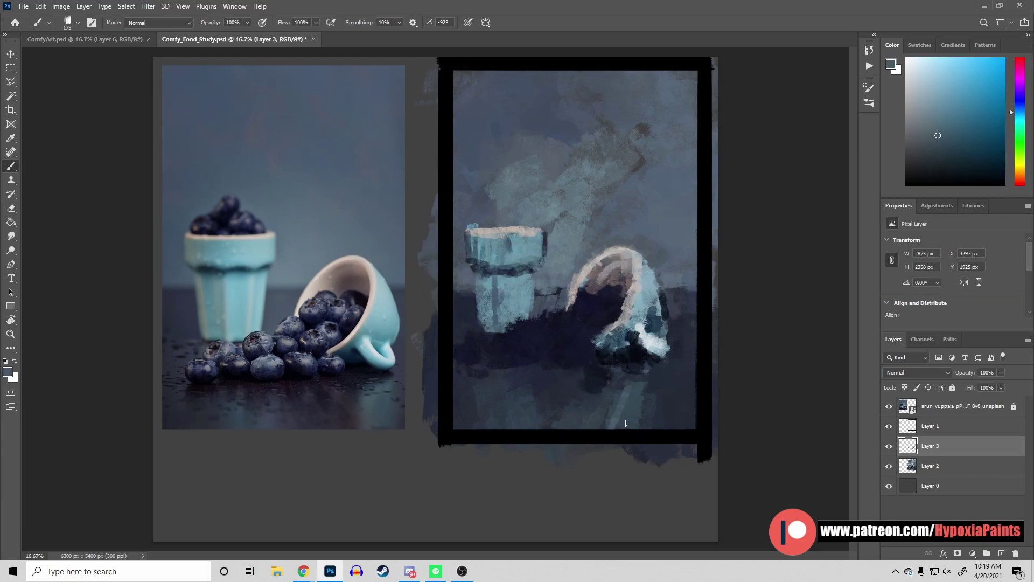
pyautogui.moveTo(576, 380); pyautogui.dragTo(576, 428)
pyautogui.moveTo(517, 382); pyautogui.dragTo(517, 428)
pyautogui.keyDown('alt'); pyautogui.click(579, 369); pyautogui.keyUp('alt')
pyautogui.moveTo(485, 377)
pyautogui.mouseDown()
pyautogui.moveTo(579, 369)
pyautogui.moveTo(468, 393)
pyautogui.mouseUp()
pyautogui.keyDown('alt'); pyautogui.click(509, 319); pyautogui.keyUp('alt')
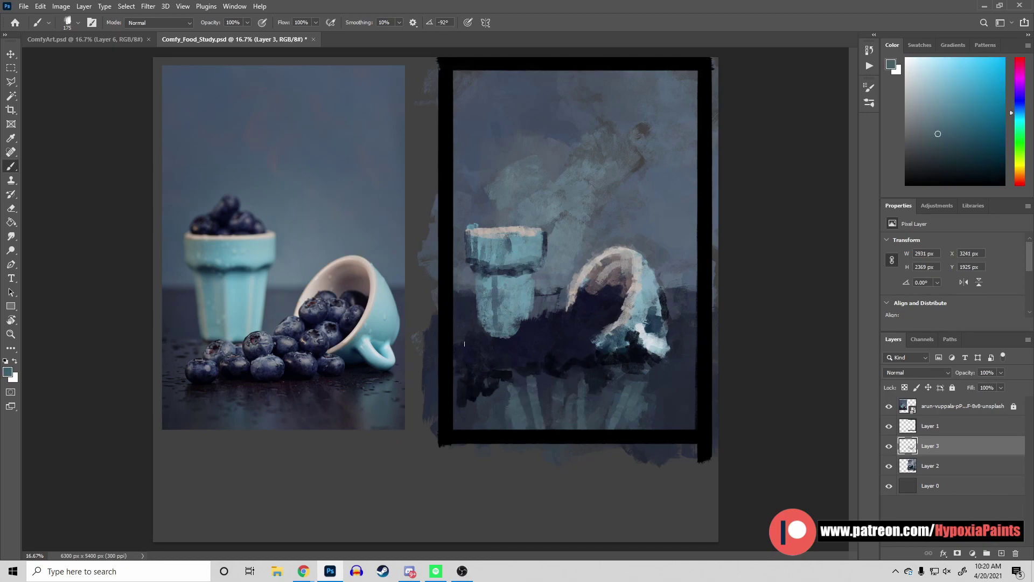
pyautogui.moveTo(464, 343); pyautogui.dragTo(464, 404)
# Repaint the teal cup's rim and right side with greenish grey and light teal
pyautogui.keyDown('alt'); pyautogui.click(487, 308); pyautogui.keyUp('alt')
pyautogui.moveTo(533, 280); pyautogui.dragTo(534, 318)
pyautogui.keyDown('alt'); pyautogui.click(517, 280); pyautogui.keyUp('alt')
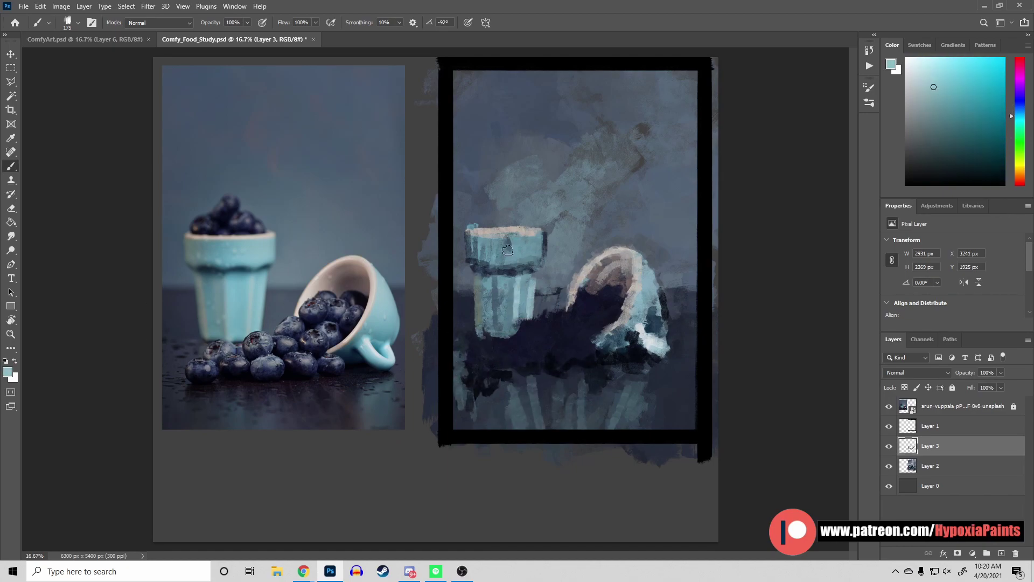
pyautogui.moveTo(504, 231)
pyautogui.mouseDown()
pyautogui.moveTo(544, 229)
pyautogui.moveTo(532, 321)
pyautogui.mouseUp()
pyautogui.keyDown('alt'); pyautogui.click(512, 220); pyautogui.keyUp('alt')
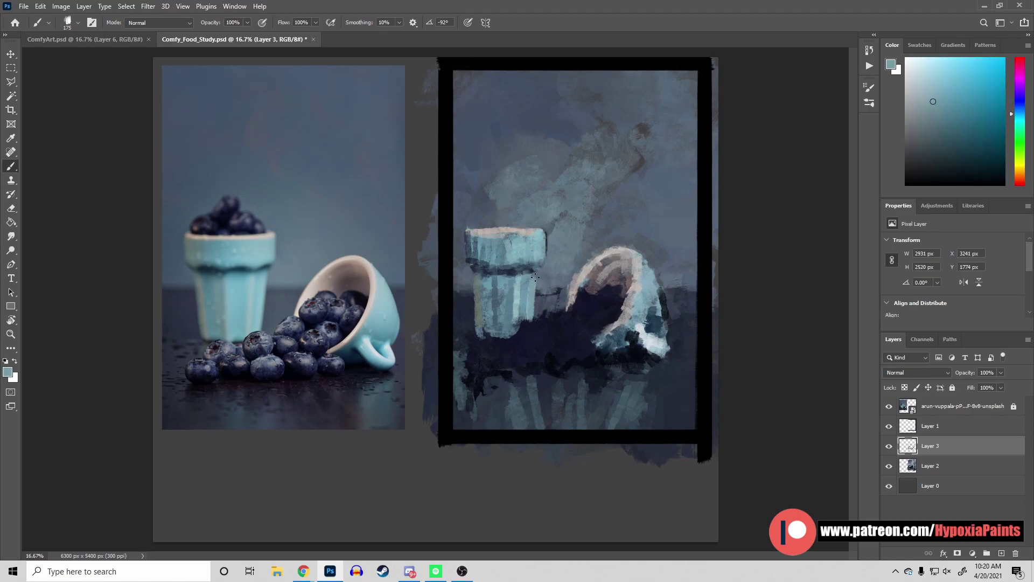
pyautogui.keyDown('alt'); pyautogui.click(595, 254); pyautogui.keyUp('alt')
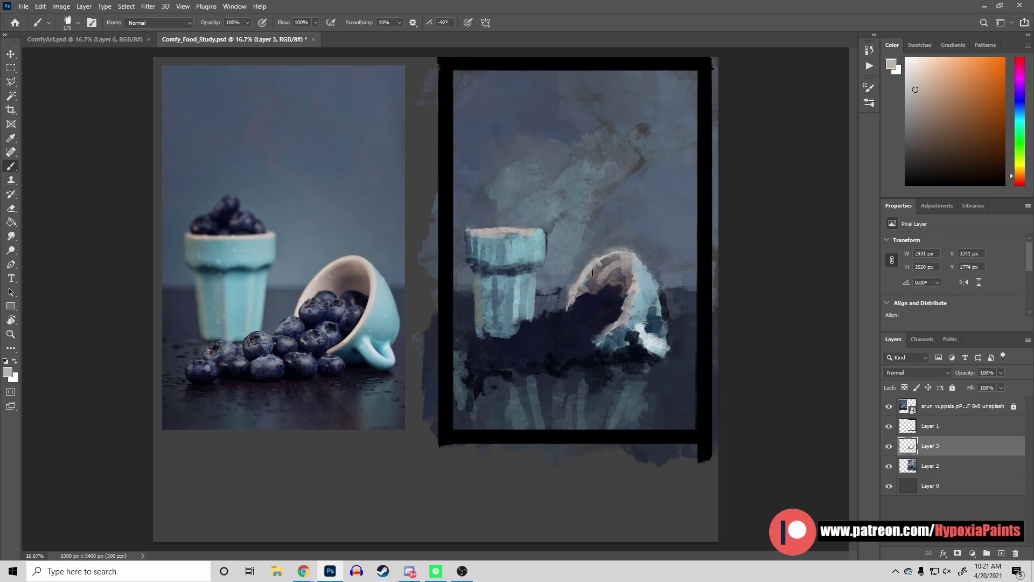
pyautogui.keyDown('alt'); pyautogui.click(513, 305); pyautogui.keyUp('alt')
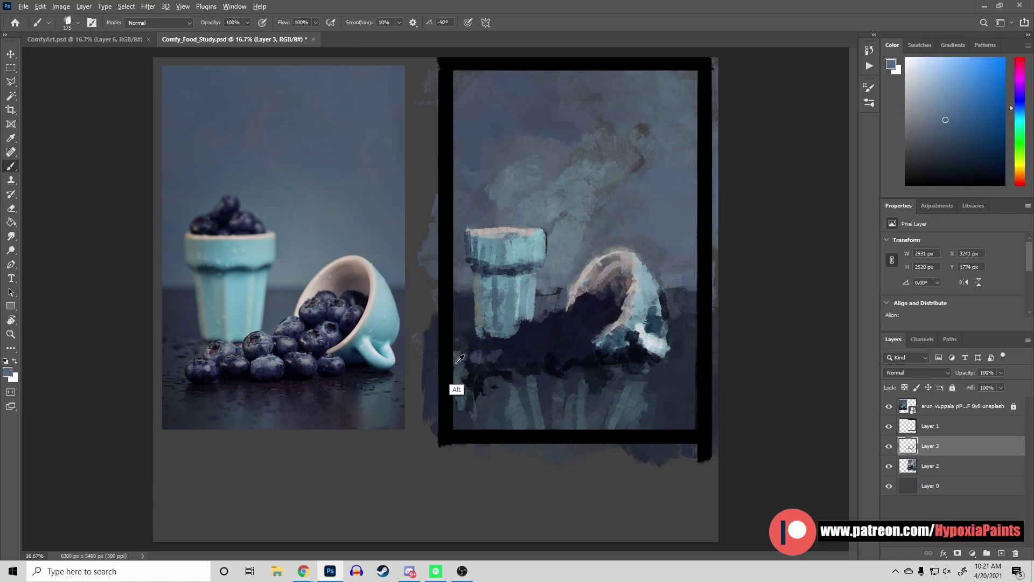
pyautogui.keyDown('alt'); pyautogui.click(463, 348); pyautogui.keyUp('alt')
# Save progress and paint a dark navy blueberry mound atop the upright teal cup
pyautogui.hotkey('ctrl', 's')
pyautogui.keyDown('alt'); pyautogui.click(602, 302); pyautogui.keyUp('alt')
pyautogui.moveTo(505, 201); pyautogui.dragTo(496, 221)
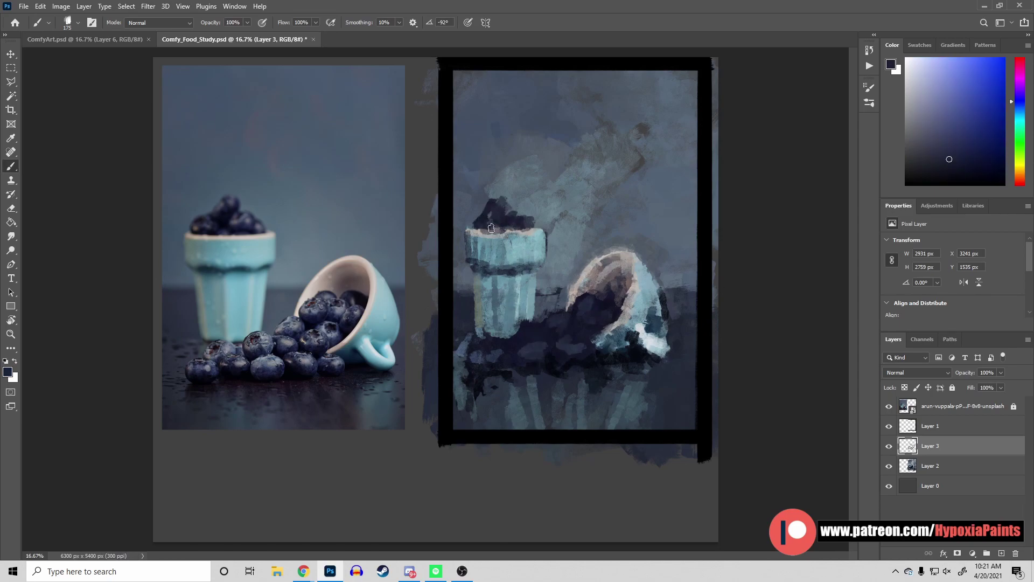
pyautogui.keyDown('alt'); pyautogui.click(538, 293); pyautogui.keyUp('alt')
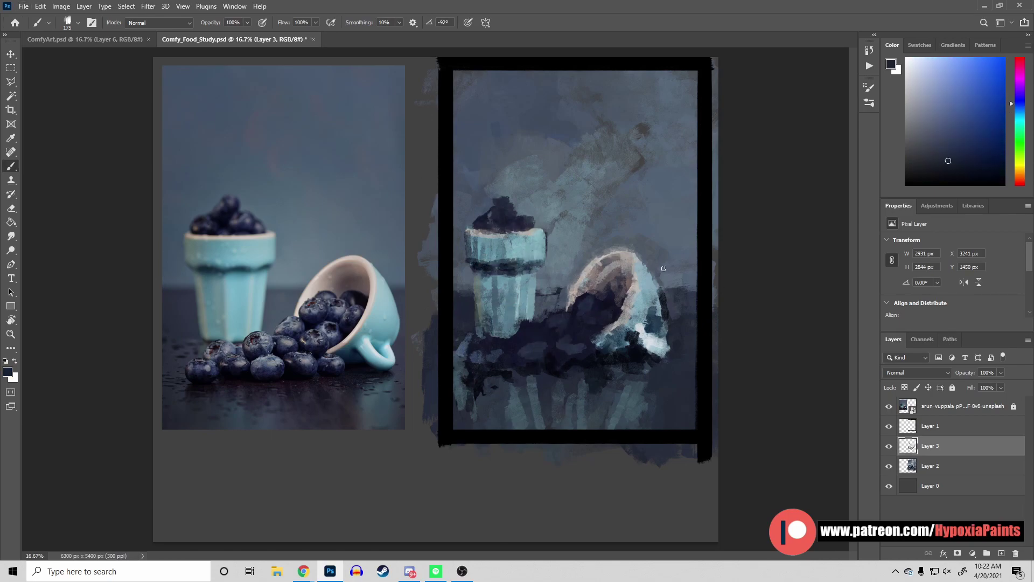
pyautogui.keyDown('alt'); pyautogui.click(543, 274); pyautogui.keyUp('alt')
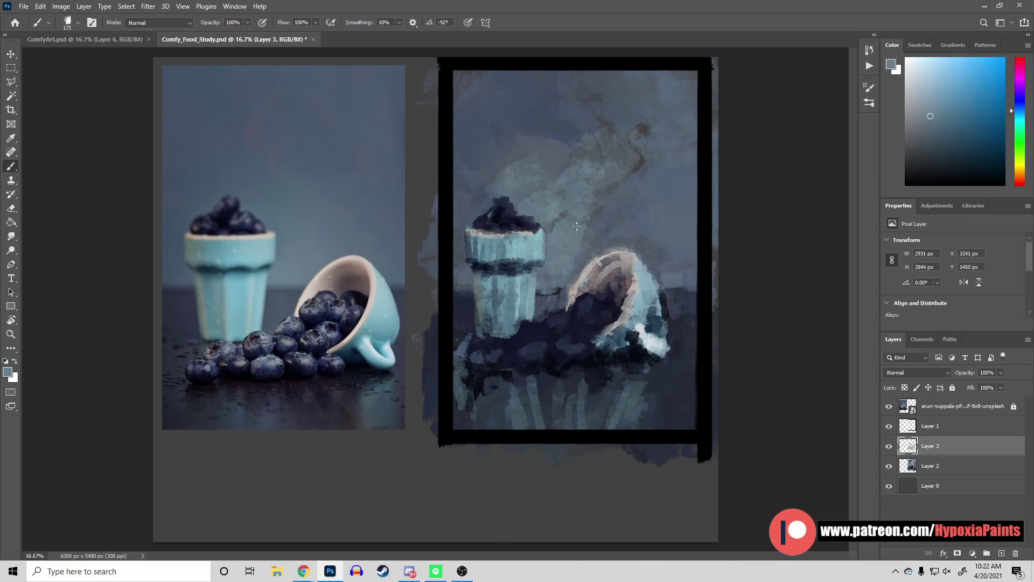
pyautogui.keyDown('alt'); pyautogui.click(455, 319); pyautogui.keyUp('alt')
pyautogui.moveTo(652, 420); pyautogui.dragTo(652, 337)
# Sample a light cyan-grey, save, and brush light cyan strokes into the lower right
pyautogui.keyDown('alt'); pyautogui.click(658, 276); pyautogui.keyUp('alt')
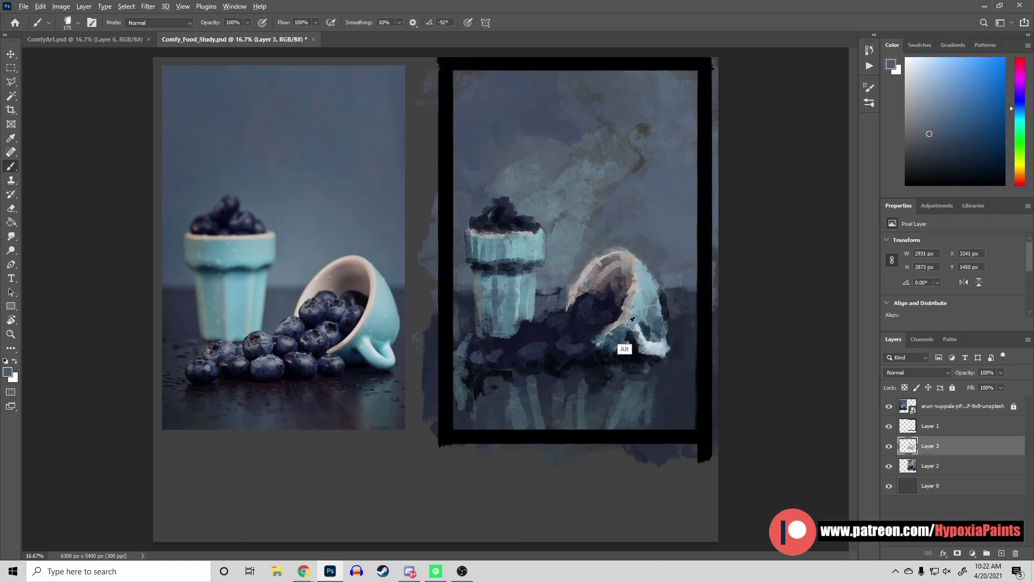
pyautogui.keyDown('alt'); pyautogui.click(610, 287); pyautogui.keyUp('alt')
pyautogui.keyDown('alt'); pyautogui.click(638, 307); pyautogui.keyUp('alt')
pyautogui.keyDown('alt'); pyautogui.click(671, 374); pyautogui.keyUp('alt')
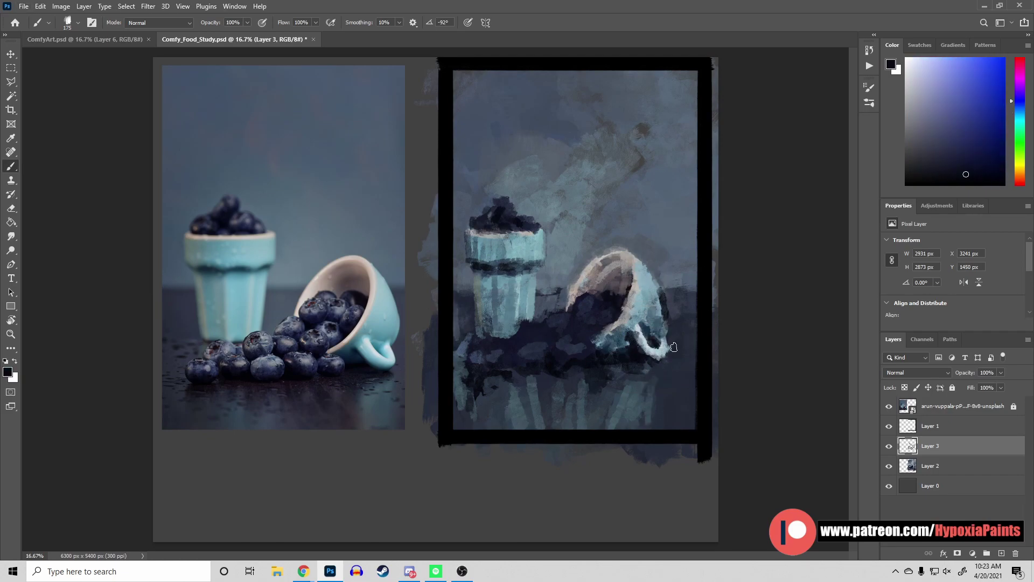
pyautogui.keyDown('alt'); pyautogui.click(649, 341); pyautogui.keyUp('alt')
pyautogui.hotkey('ctrl', 's')
pyautogui.moveTo(639, 404); pyautogui.dragTo(676, 377)
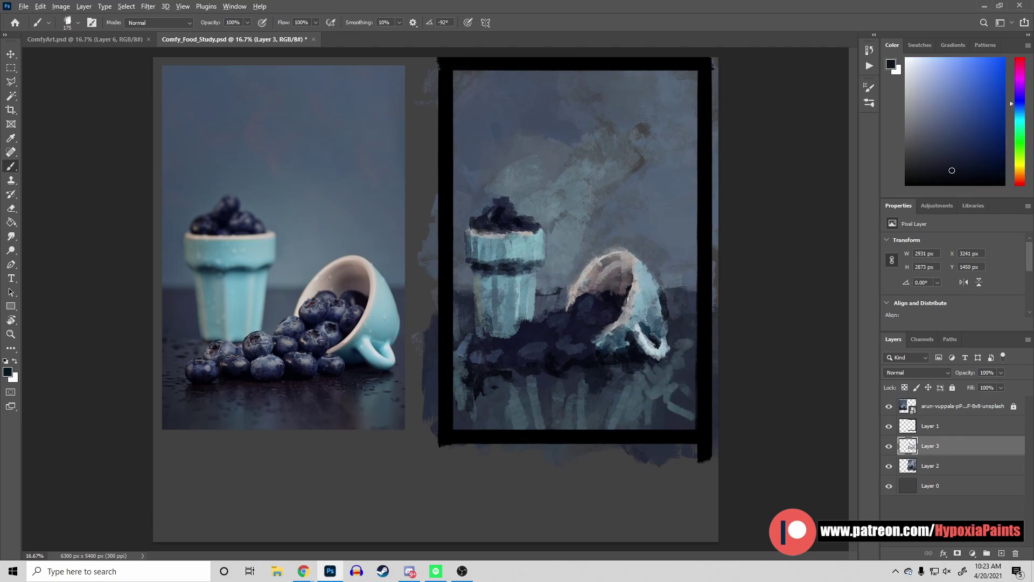
pyautogui.keyDown('alt'); pyautogui.click(599, 379); pyautogui.keyUp('alt')
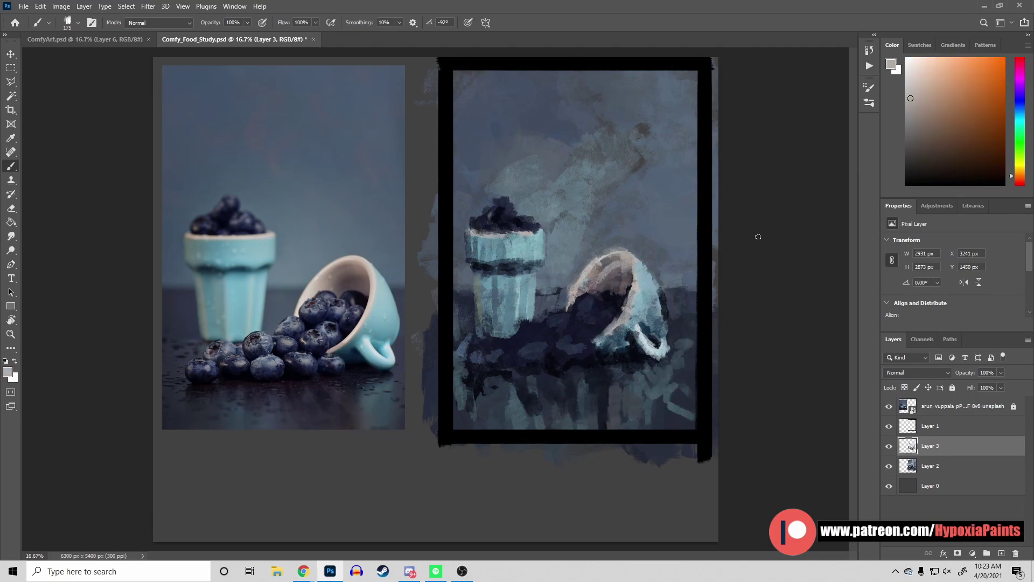
# On a new Layer 4, paint tan strokes on the overturned cup with a size-250 brush
pyautogui.hotkey('ctrl', 'shift', 'alt', 'n')
pyautogui.rightClick(508, 203)
pyautogui.click(508, 204)
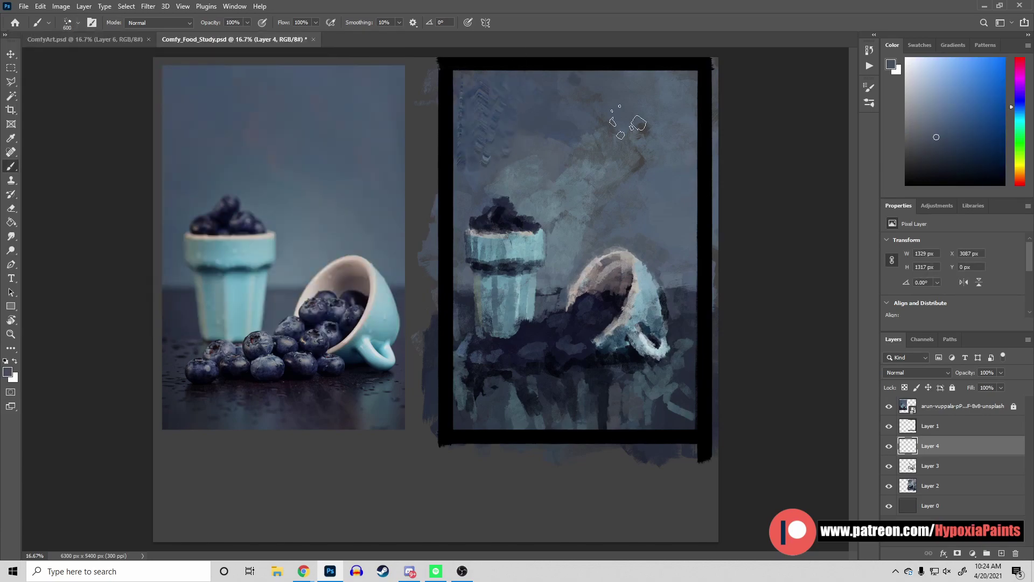
pyautogui.keyDown('alt'); pyautogui.click(699, 377); pyautogui.keyUp('alt')
pyautogui.moveTo(576, 264)
pyautogui.mouseDown()
pyautogui.moveTo(588, 318)
pyautogui.moveTo(528, 410)
pyautogui.mouseUp()
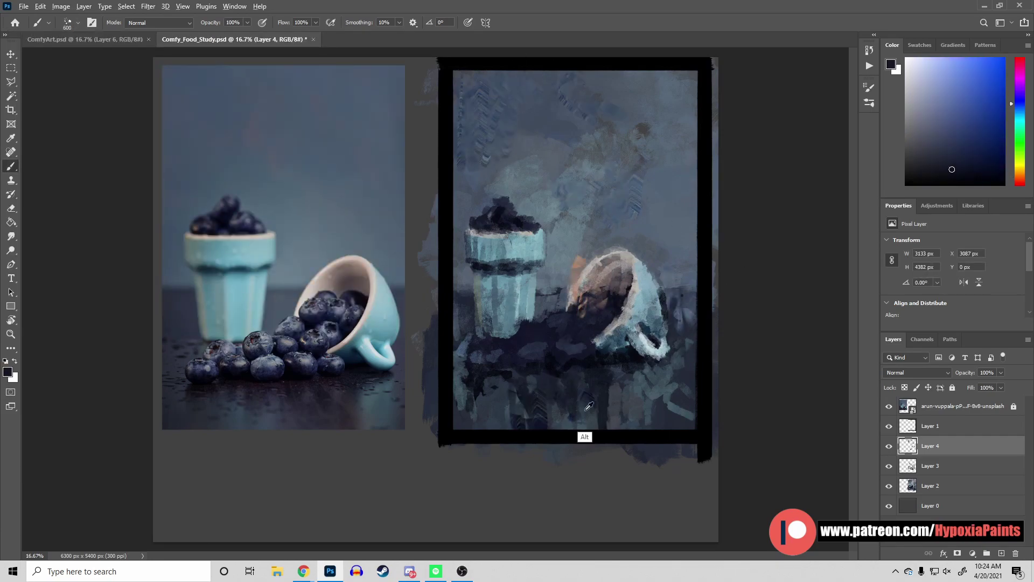
# Brush broad blue-grey and dark navy strokes into the background
pyautogui.keyDown('alt'); pyautogui.click(517, 177); pyautogui.keyUp('alt')
pyautogui.moveTo(512, 259)
pyautogui.mouseDown()
pyautogui.moveTo(573, 175)
pyautogui.moveTo(693, 134)
pyautogui.mouseUp()
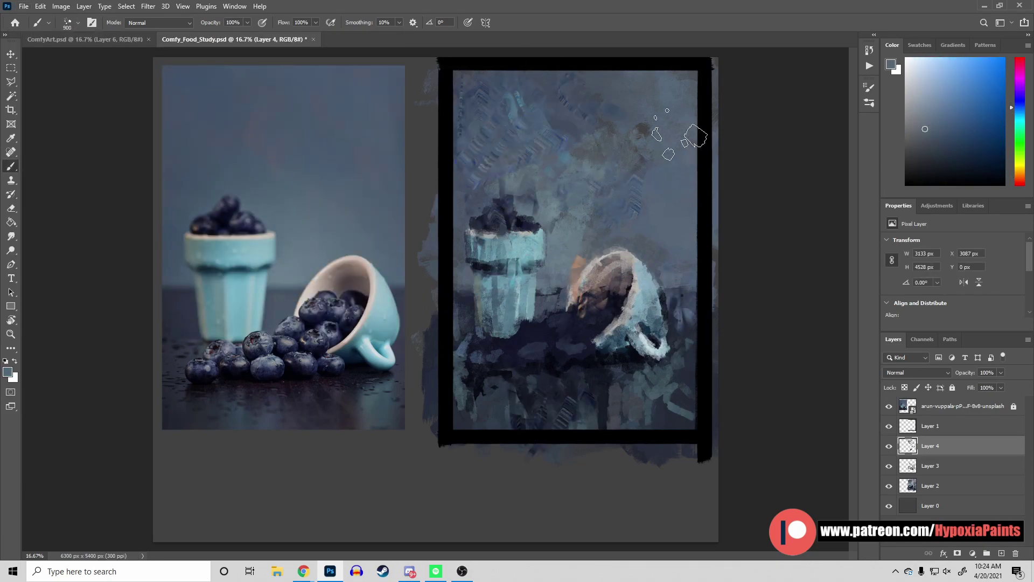
pyautogui.keyDown('alt'); pyautogui.click(657, 293); pyautogui.keyUp('alt')
pyautogui.keyDown('alt'); pyautogui.click(654, 377); pyautogui.keyUp('alt')
pyautogui.keyDown('alt'); pyautogui.click(530, 335); pyautogui.keyUp('alt')
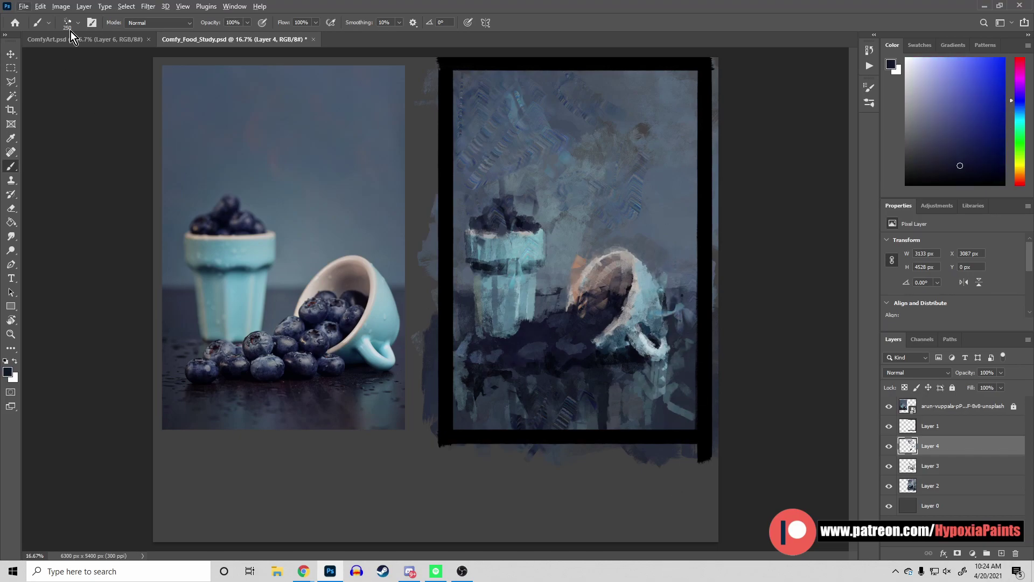
pyautogui.keyDown('alt'); pyautogui.click(610, 298); pyautogui.keyUp('alt')
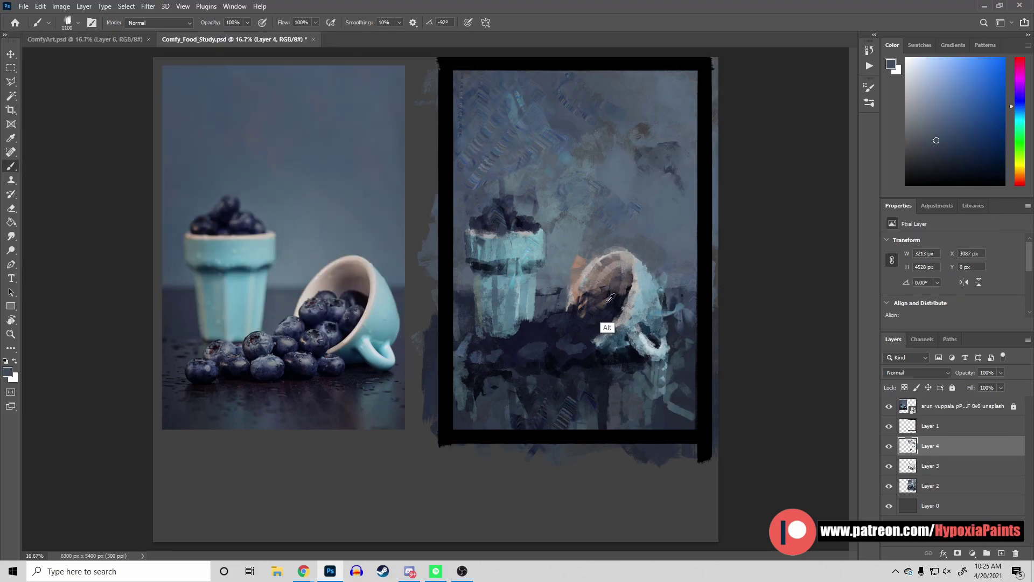
pyautogui.keyDown('alt'); pyautogui.click(553, 105); pyautogui.keyUp('alt')
# On a new Layer 5, add light cyan and teal strokes beside the overturned cup
pyautogui.hotkey('ctrl', 'shift', 'alt', 'n')
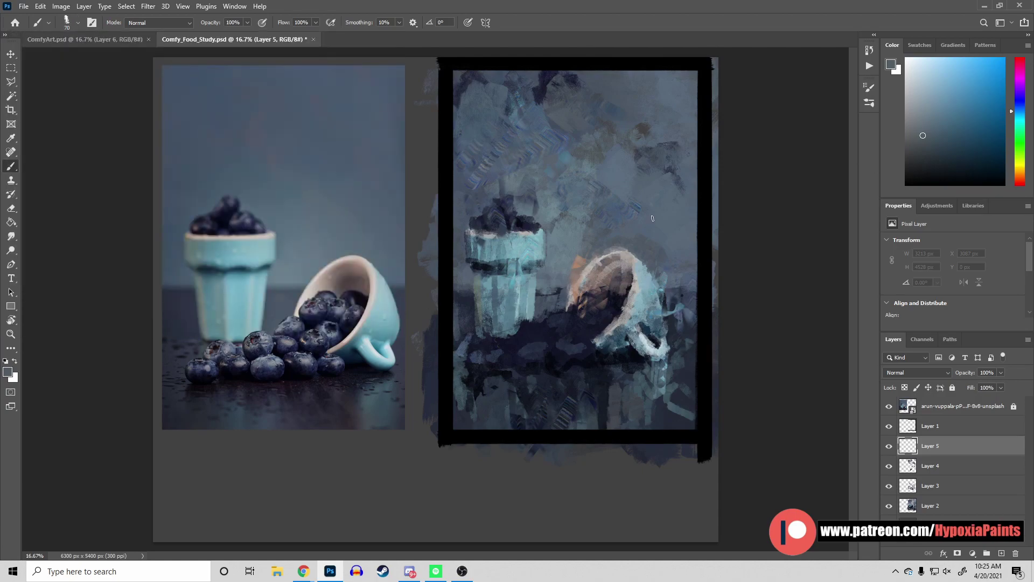
pyautogui.moveTo(613, 327); pyautogui.dragTo(631, 285)
pyautogui.keyDown('alt'); pyautogui.click(667, 297); pyautogui.keyUp('alt')
pyautogui.moveTo(627, 327)
pyautogui.mouseDown()
pyautogui.moveTo(603, 345)
pyautogui.moveTo(649, 366)
pyautogui.mouseUp()
pyautogui.keyDown('alt'); pyautogui.click(642, 331); pyautogui.keyUp('alt')
pyautogui.keyDown('alt'); pyautogui.click(645, 352); pyautogui.keyUp('alt')
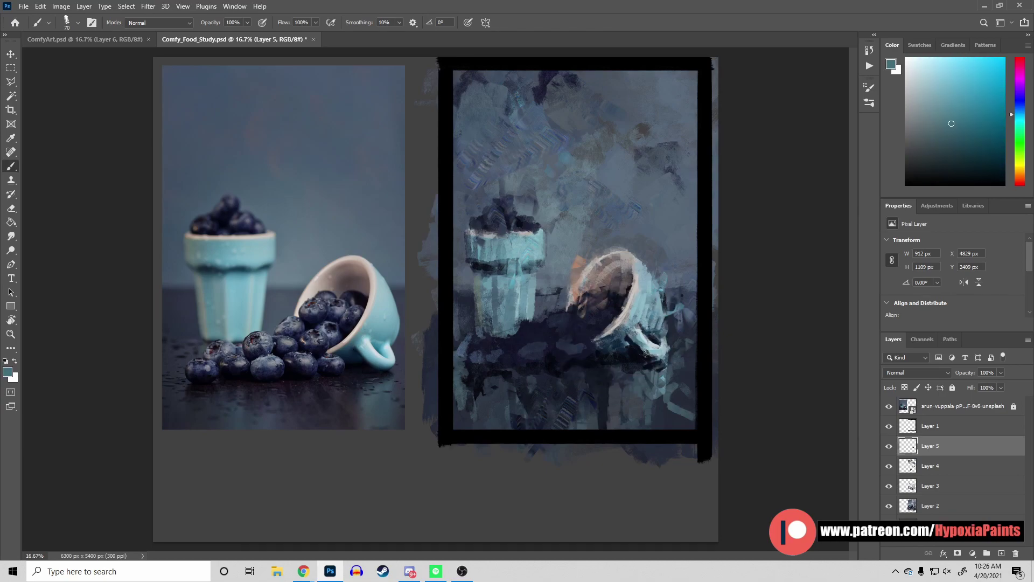
# Add grey and dark blue-grey strokes near the cup, then save
pyautogui.keyDown('alt'); pyautogui.click(664, 314); pyautogui.keyUp('alt')
pyautogui.moveTo(664, 314); pyautogui.dragTo(660, 340)
pyautogui.moveTo(630, 296); pyautogui.dragTo(671, 364)
pyautogui.keyDown('alt'); pyautogui.click(669, 352); pyautogui.keyUp('alt')
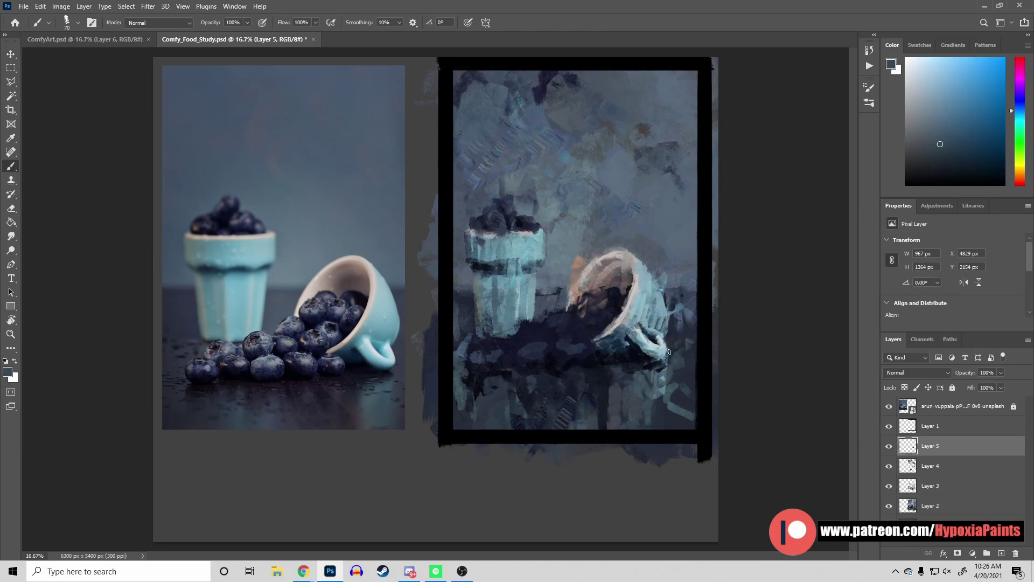
pyautogui.hotkey('ctrl', 's')
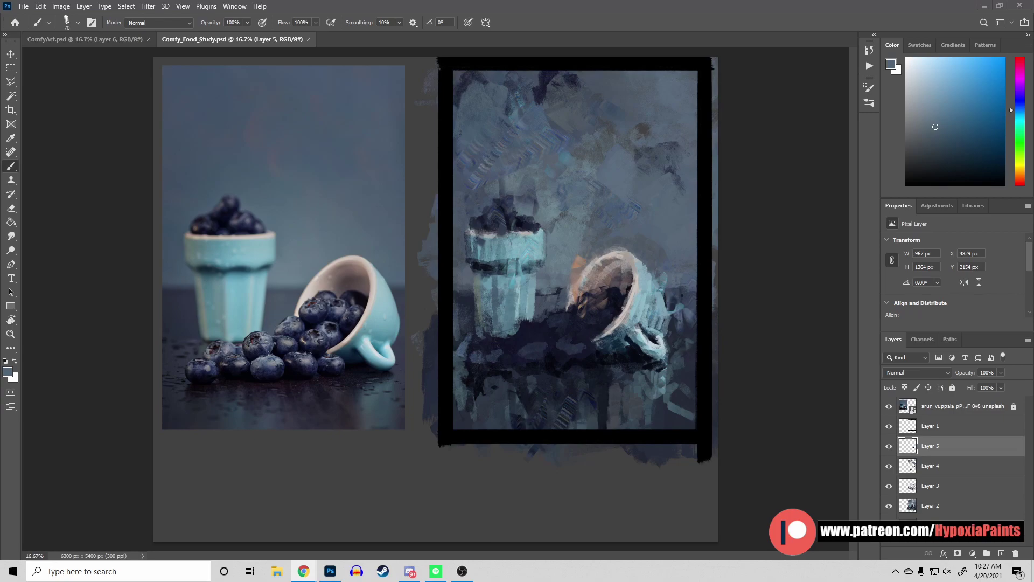
# Highlight the cup handle with light blue-grey, stroke among the blueberries, and save
pyautogui.keyDown('alt'); pyautogui.click(641, 339); pyautogui.keyUp('alt')
pyautogui.moveTo(636, 345); pyautogui.dragTo(653, 358)
pyautogui.keyDown('alt'); pyautogui.click(638, 338); pyautogui.keyUp('alt')
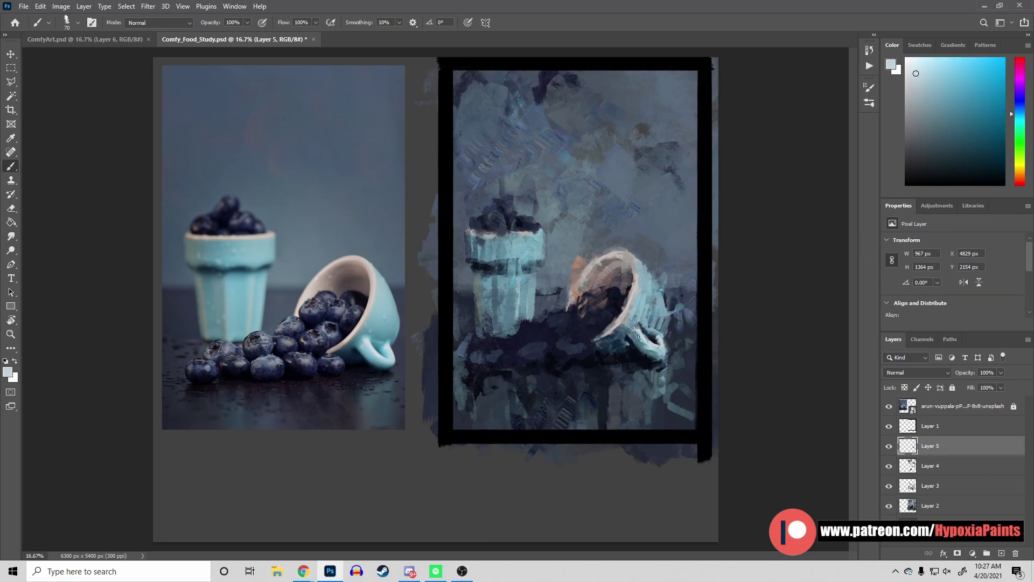
pyautogui.keyDown('alt'); pyautogui.click(643, 329); pyautogui.keyUp('alt')
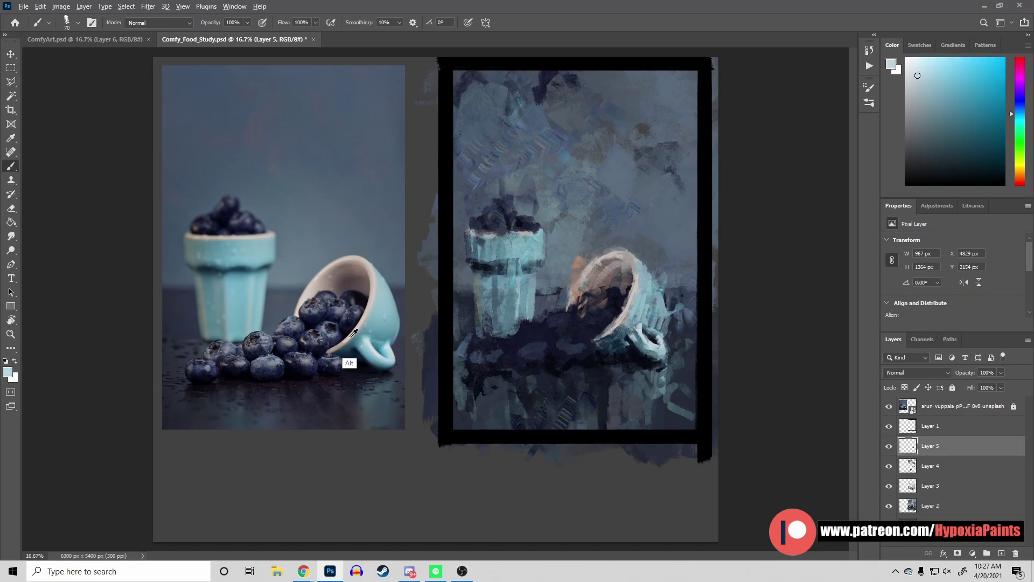
pyautogui.keyDown('alt'); pyautogui.click(566, 354); pyautogui.keyUp('alt')
pyautogui.moveTo(546, 347)
pyautogui.mouseDown()
pyautogui.moveTo(527, 353)
pyautogui.moveTo(541, 322)
pyautogui.moveTo(500, 370)
pyautogui.mouseUp()
pyautogui.hotkey('ctrl', 's')
# Dab dark blue-grey blueberries with near-black shadows in front of and below the cups
pyautogui.keyDown('alt'); pyautogui.click(519, 353); pyautogui.keyUp('alt')
pyautogui.keyDown('alt'); pyautogui.click(516, 352); pyautogui.keyUp('alt')
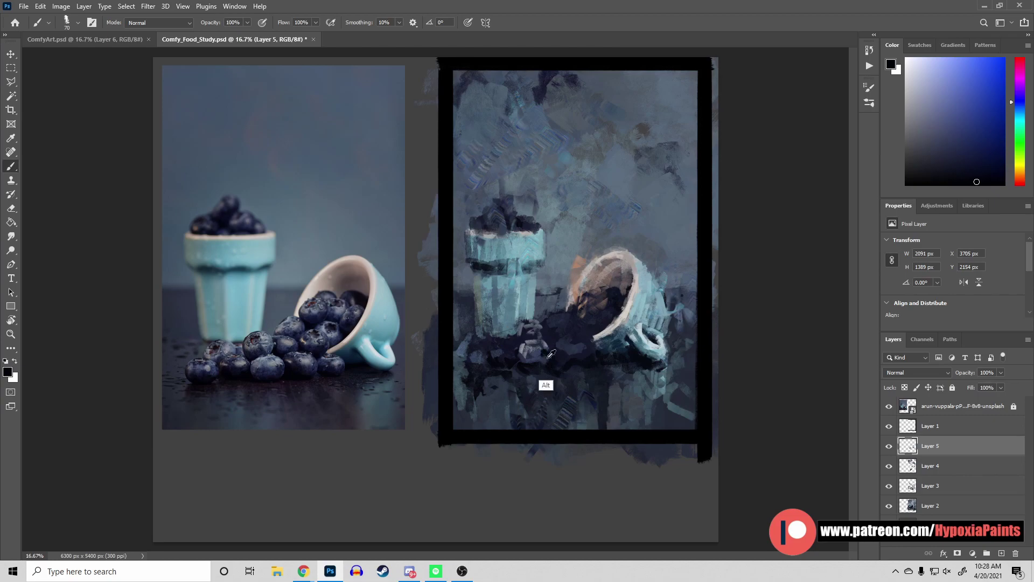
pyautogui.keyDown('alt'); pyautogui.click(280, 371); pyautogui.keyUp('alt')
pyautogui.keyDown('alt'); pyautogui.click(580, 341); pyautogui.keyUp('alt')
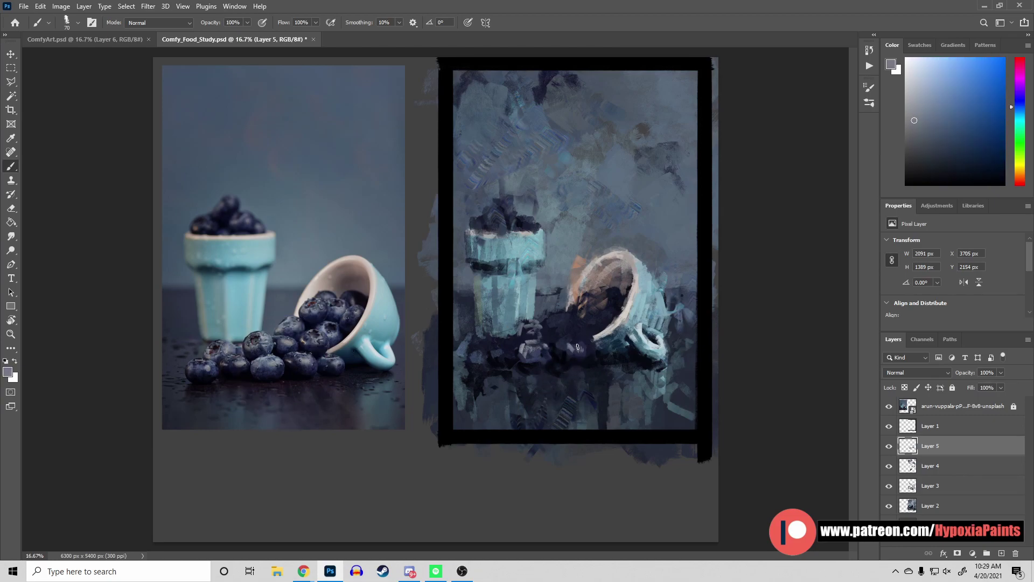
pyautogui.keyDown('alt'); pyautogui.click(519, 330); pyautogui.keyUp('alt')
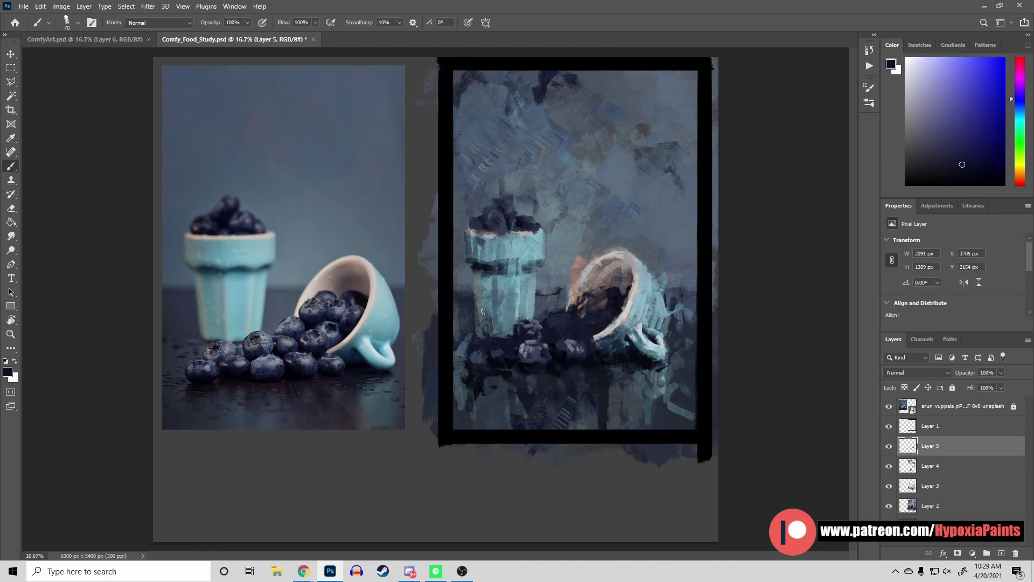
pyautogui.keyDown('alt'); pyautogui.click(537, 371); pyautogui.keyUp('alt')
pyautogui.keyDown('alt'); pyautogui.click(524, 336); pyautogui.keyUp('alt')
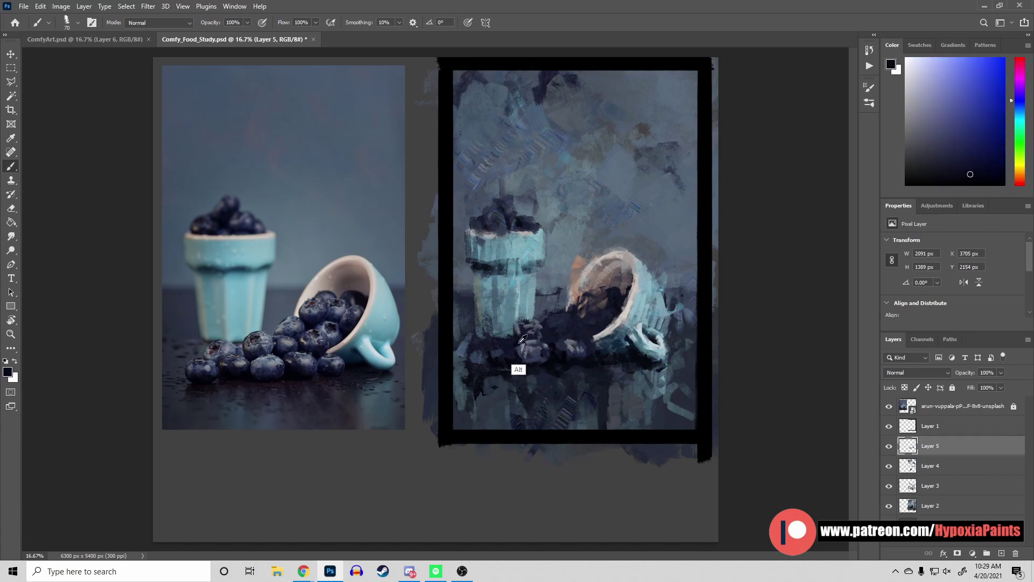
pyautogui.keyDown('alt'); pyautogui.click(541, 322); pyautogui.keyUp('alt')
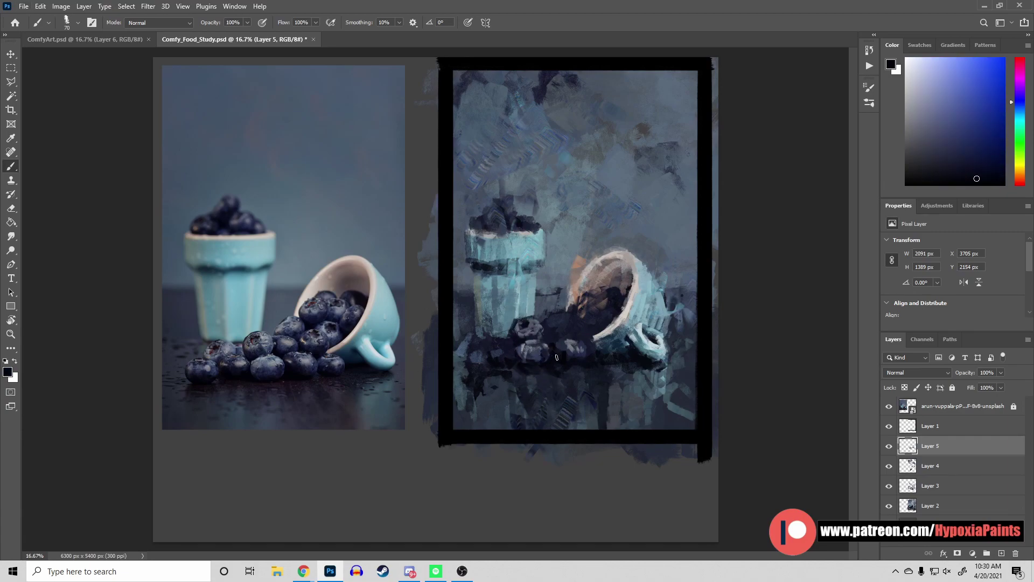
pyautogui.keyDown('alt'); pyautogui.click(526, 321); pyautogui.keyUp('alt')
# Using reference-photo colours, add dark spots and light highlights on the berries
pyautogui.keyDown('alt'); pyautogui.click(237, 372); pyautogui.keyUp('alt')
pyautogui.keyDown('alt'); pyautogui.click(508, 350); pyautogui.keyUp('alt')
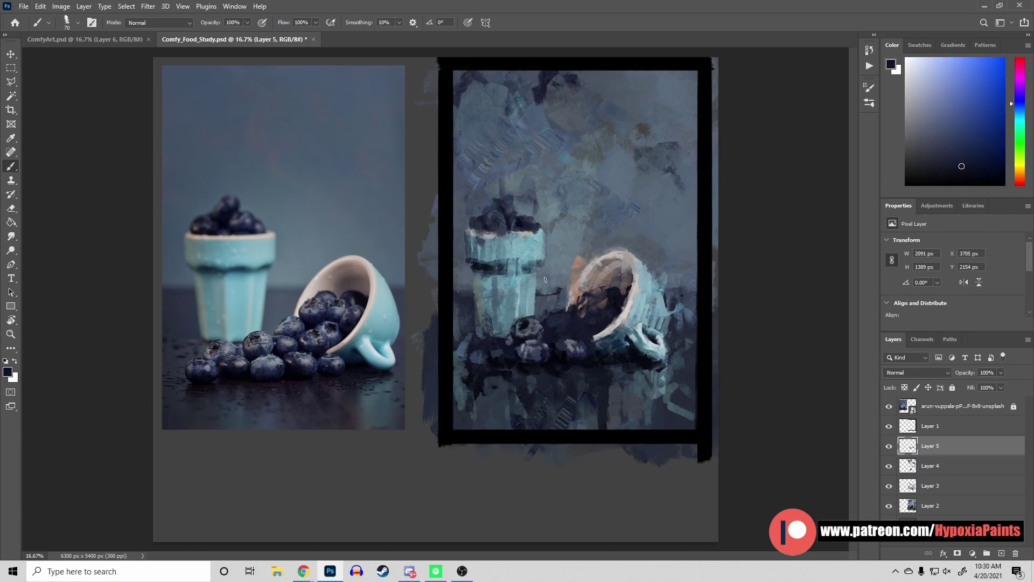
pyautogui.keyDown('alt'); pyautogui.click(541, 321); pyautogui.keyUp('alt')
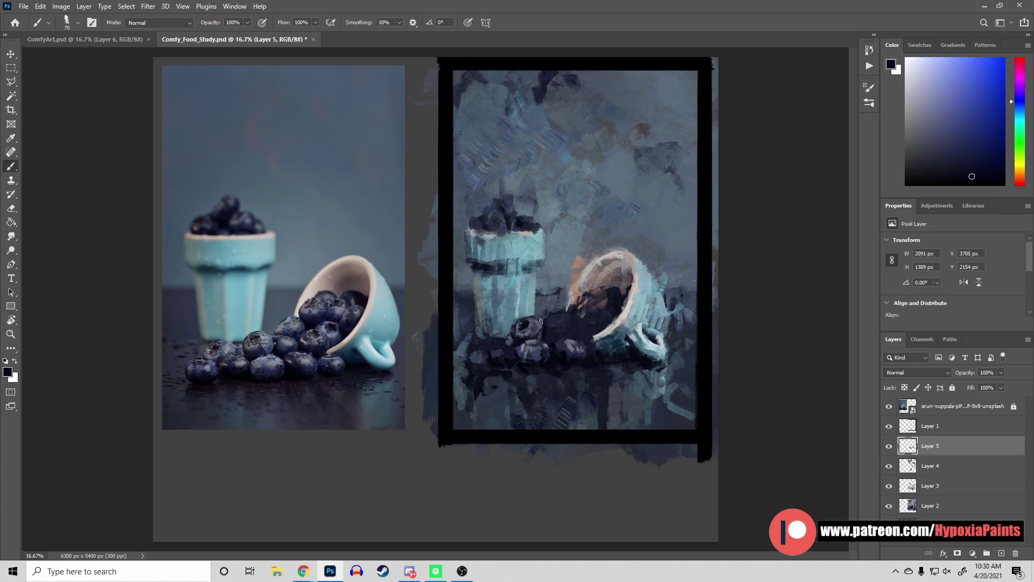
pyautogui.keyDown('alt'); pyautogui.click(528, 353); pyautogui.keyUp('alt')
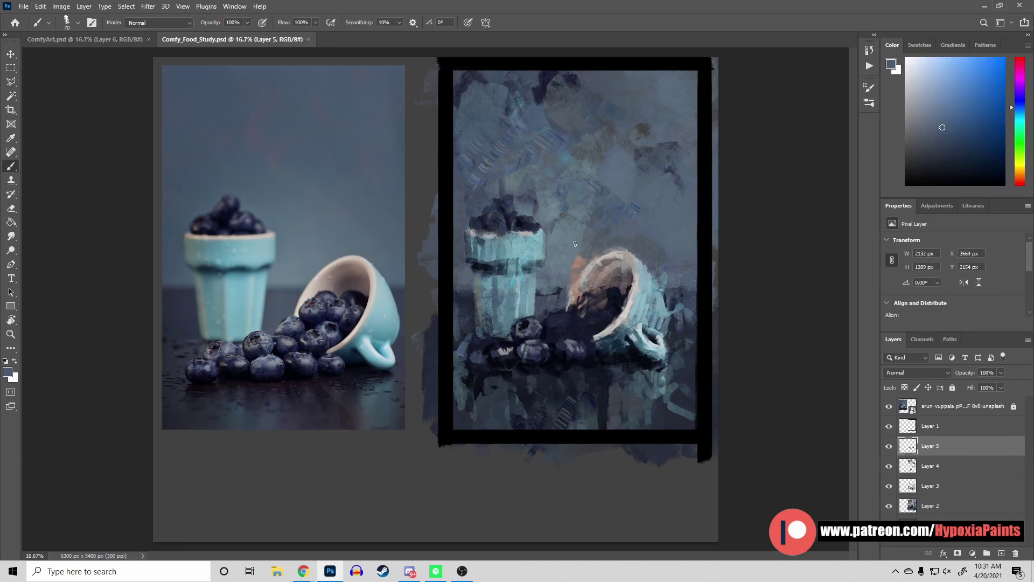
pyautogui.keyDown('alt'); pyautogui.click(521, 370); pyautogui.keyUp('alt')
pyautogui.click(500, 356)
pyautogui.keyDown('alt'); pyautogui.click(531, 358); pyautogui.keyUp('alt')
pyautogui.keyDown('alt'); pyautogui.click(468, 358); pyautogui.keyUp('alt')
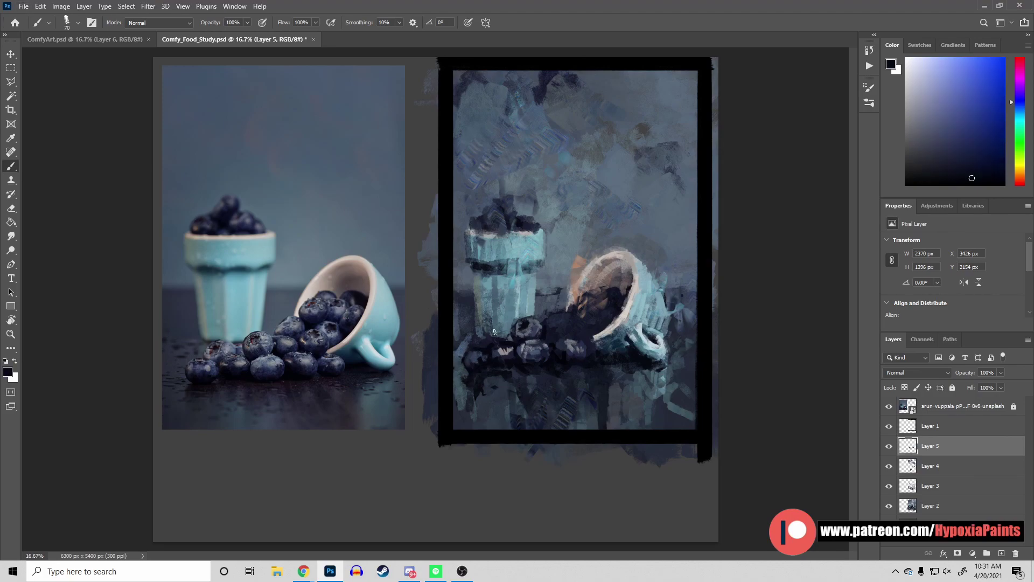
# Paint smaller blue-grey and navy berries lower down in front with a reduced brush
pyautogui.keyDown('alt'); pyautogui.click(468, 365); pyautogui.keyUp('alt')
pyautogui.keyDown('alt'); pyautogui.click(520, 357); pyautogui.keyUp('alt')
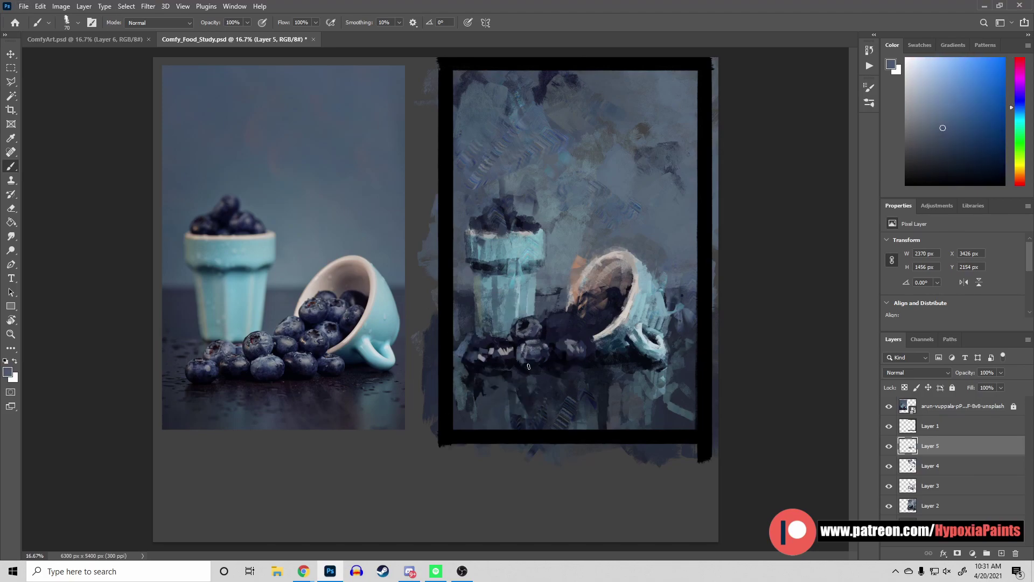
pyautogui.keyDown('alt'); pyautogui.click(521, 320); pyautogui.keyUp('alt')
pyautogui.keyDown('alt'); pyautogui.click(521, 323); pyautogui.keyUp('alt')
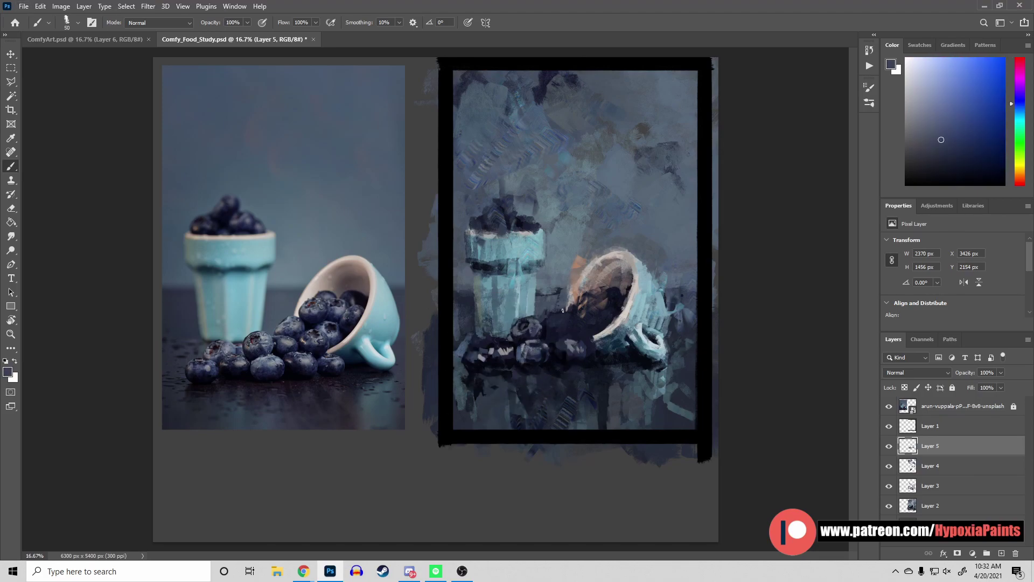
pyautogui.keyDown('alt'); pyautogui.click(289, 366); pyautogui.keyUp('alt')
pyautogui.press('[')
pyautogui.press('[')
pyautogui.keyDown('alt'); pyautogui.click(549, 328); pyautogui.keyUp('alt')
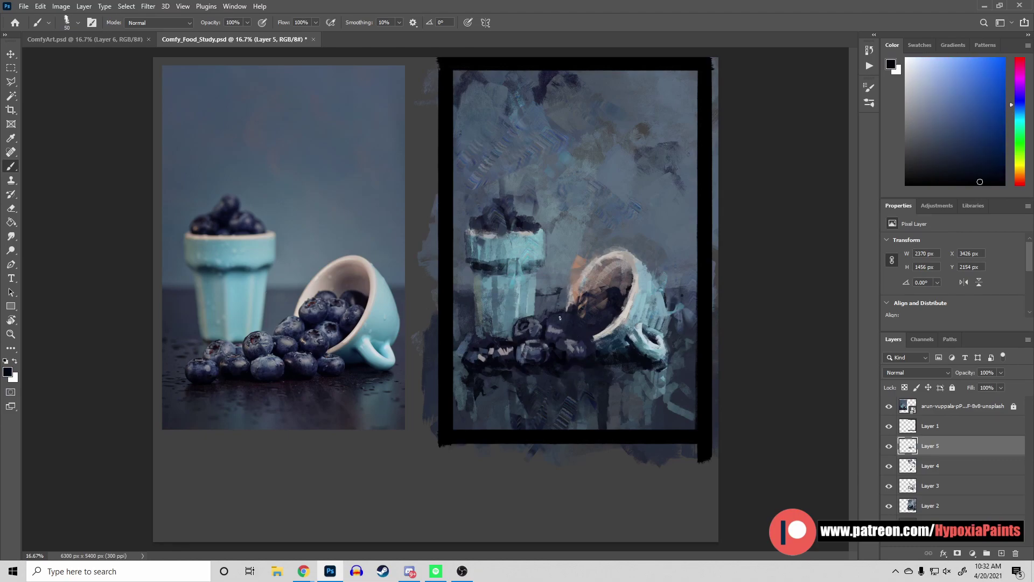
pyautogui.keyDown('alt'); pyautogui.click(551, 318); pyautogui.keyUp('alt')
pyautogui.keyDown('alt'); pyautogui.click(588, 362); pyautogui.keyUp('alt')
# Paint dark berries spilling from the cup using near-black from the reference, then save
pyautogui.keyDown('alt'); pyautogui.click(570, 371); pyautogui.keyUp('alt')
pyautogui.keyDown('alt'); pyautogui.click(297, 380); pyautogui.keyUp('alt')
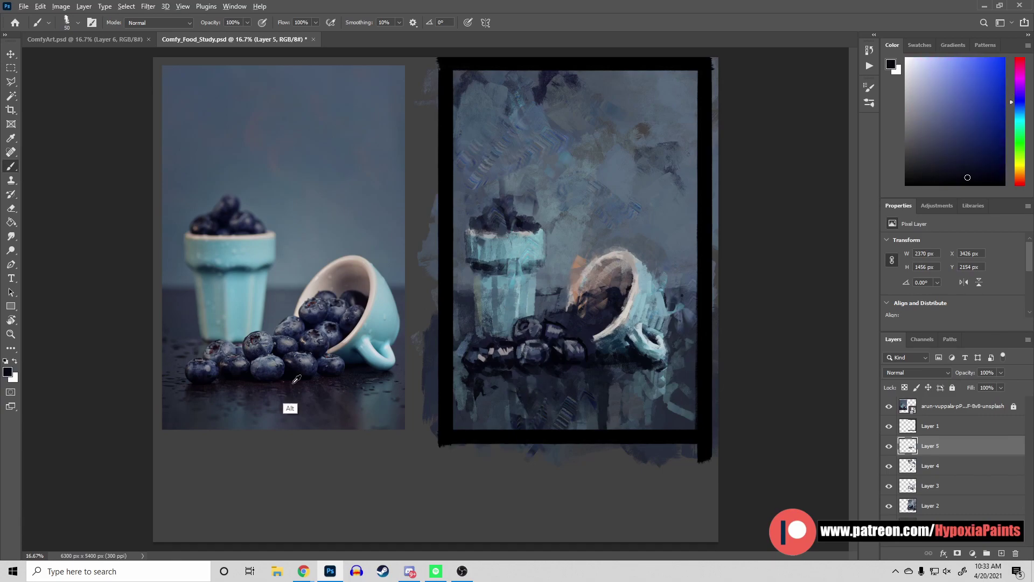
pyautogui.keyDown('alt'); pyautogui.click(539, 353); pyautogui.keyUp('alt')
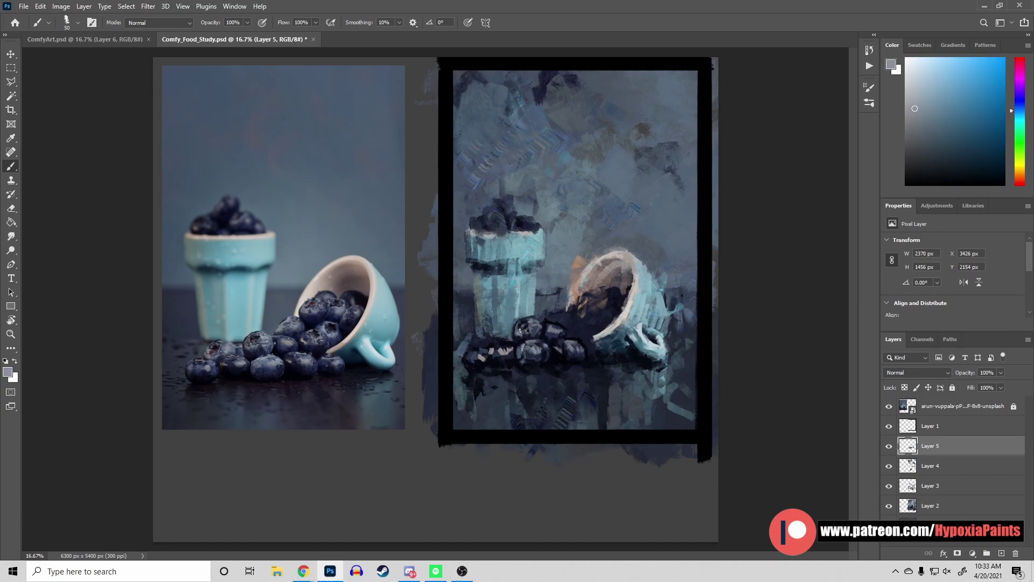
pyautogui.keyDown('alt'); pyautogui.click(553, 345); pyautogui.keyUp('alt')
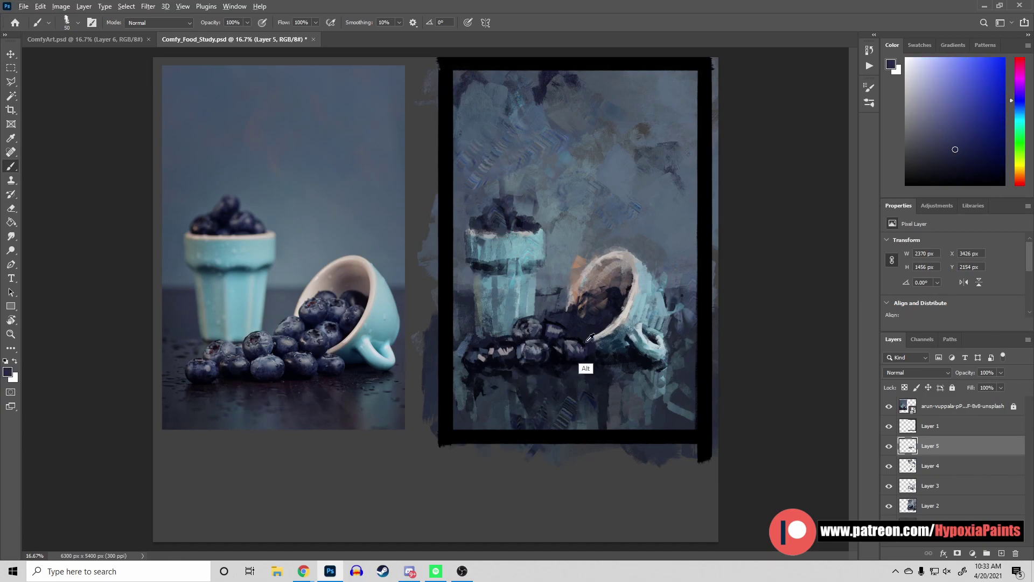
pyautogui.keyDown('alt'); pyautogui.click(569, 325); pyautogui.keyUp('alt')
pyautogui.hotkey('ctrl', 's')
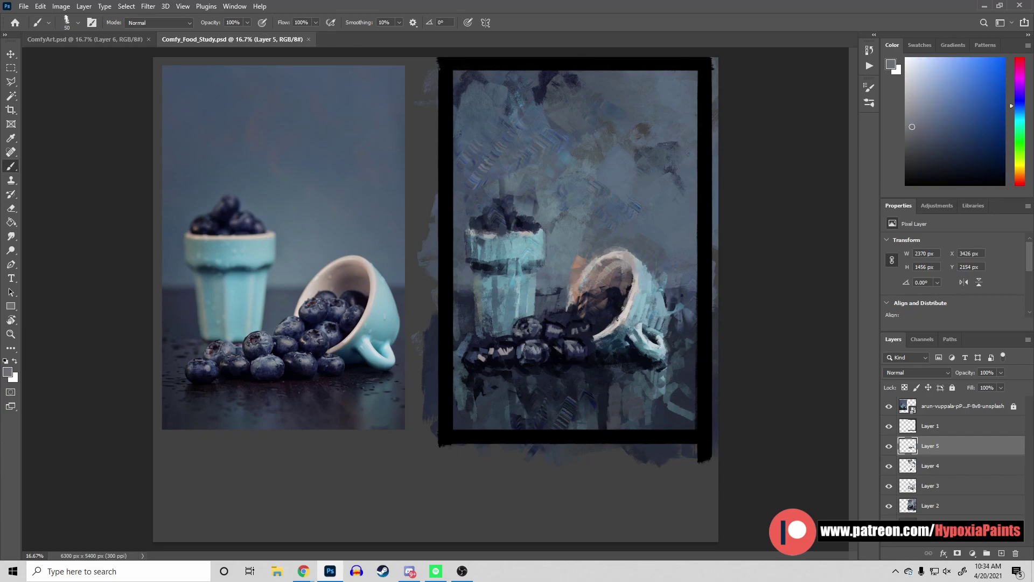
pyautogui.keyDown('alt'); pyautogui.click(548, 334); pyautogui.keyUp('alt')
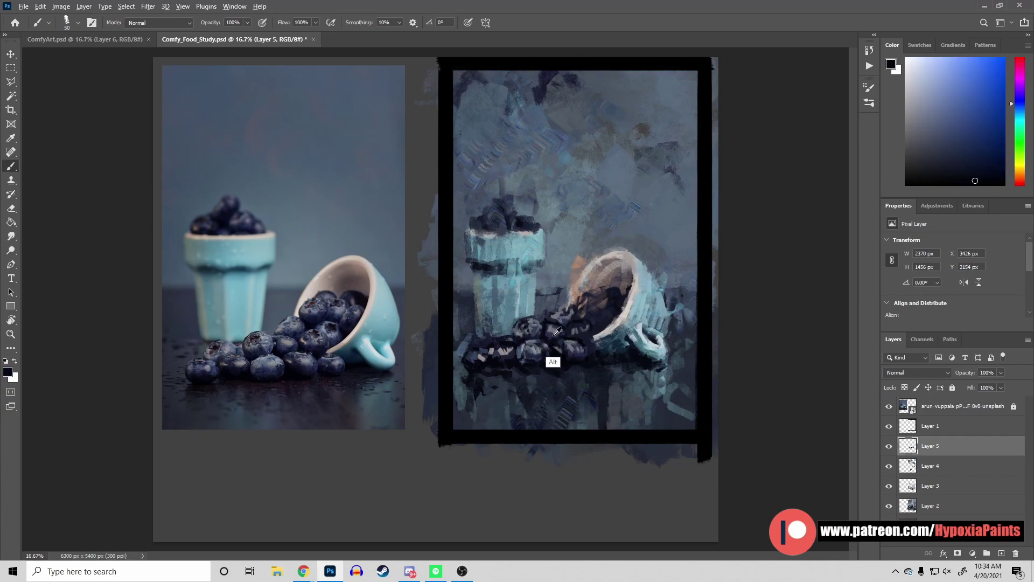
# Dab lighter grey-blue onto the blueberries with a briefly enlarged brush
pyautogui.keyDown('alt'); pyautogui.click(558, 325); pyautogui.keyUp('alt')
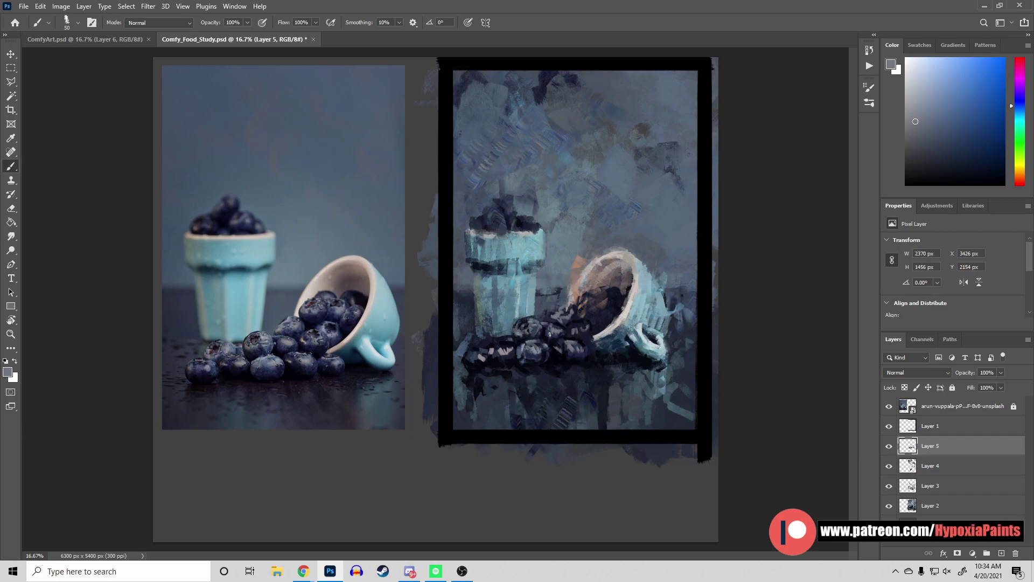
pyautogui.keyDown('alt'); pyautogui.click(581, 344); pyautogui.keyUp('alt')
pyautogui.press(']')
pyautogui.press(']')
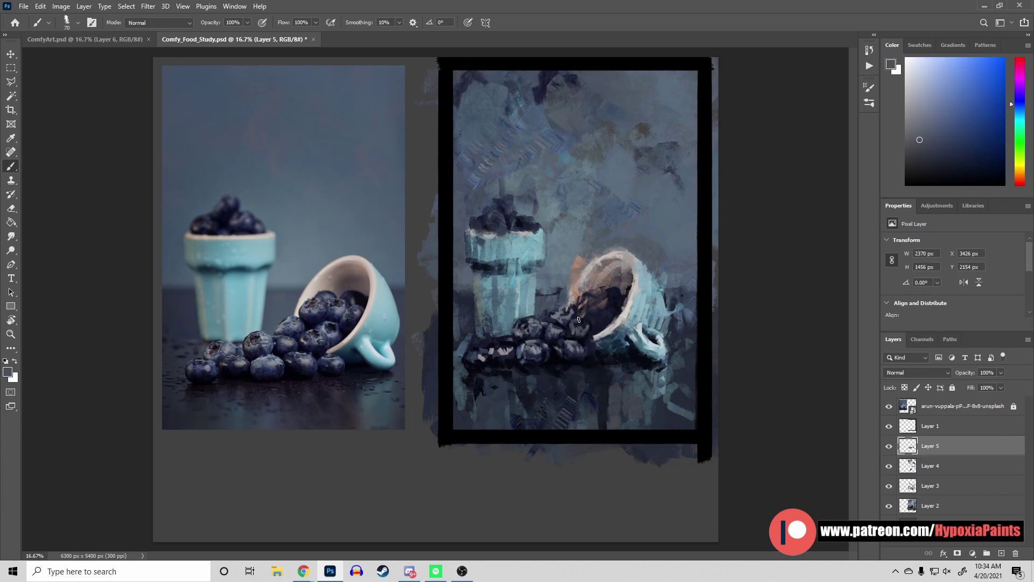
pyautogui.keyDown('alt'); pyautogui.click(543, 339); pyautogui.keyUp('alt')
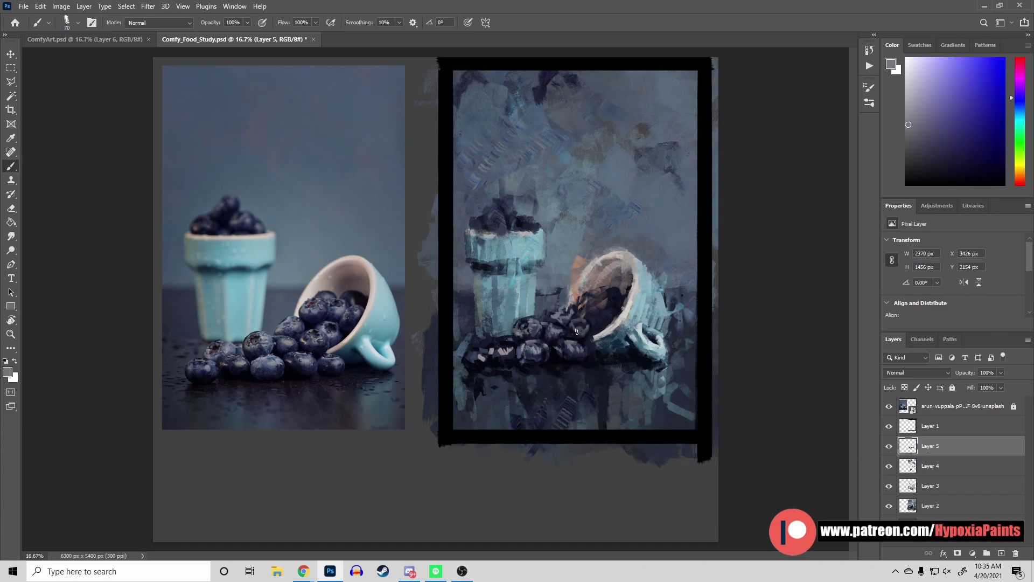
pyautogui.keyDown('alt'); pyautogui.click(573, 341); pyautogui.keyUp('alt')
pyautogui.press('[')
pyautogui.press('[')
pyautogui.press('[')
# Paint grey-blue highlights across the berries and dark navy into the berry pile
pyautogui.keyDown('alt'); pyautogui.click(565, 335); pyautogui.keyUp('alt')
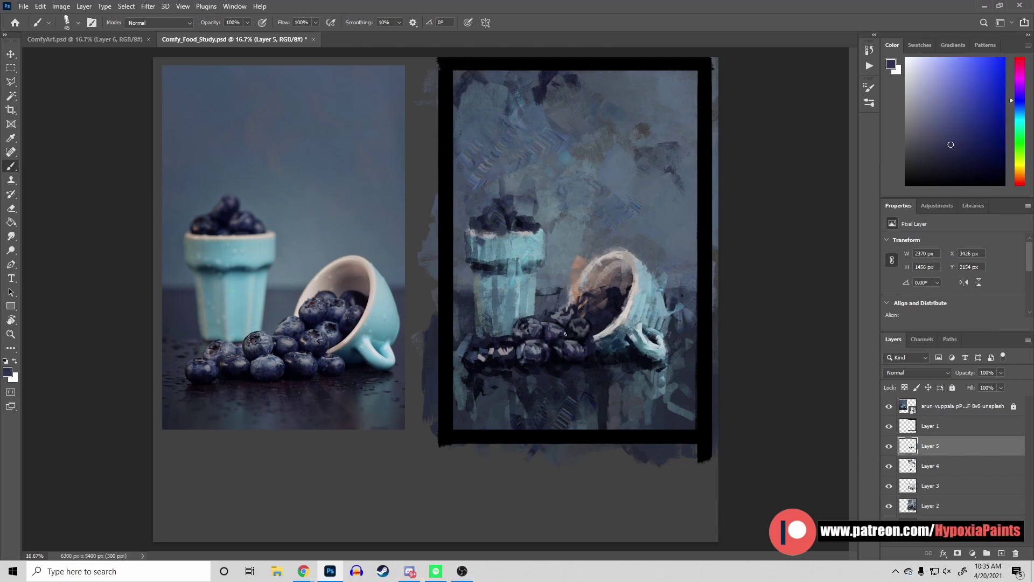
pyautogui.keyDown('alt'); pyautogui.click(598, 303); pyautogui.keyUp('alt')
pyautogui.keyDown('alt'); pyautogui.click(614, 283); pyautogui.keyUp('alt')
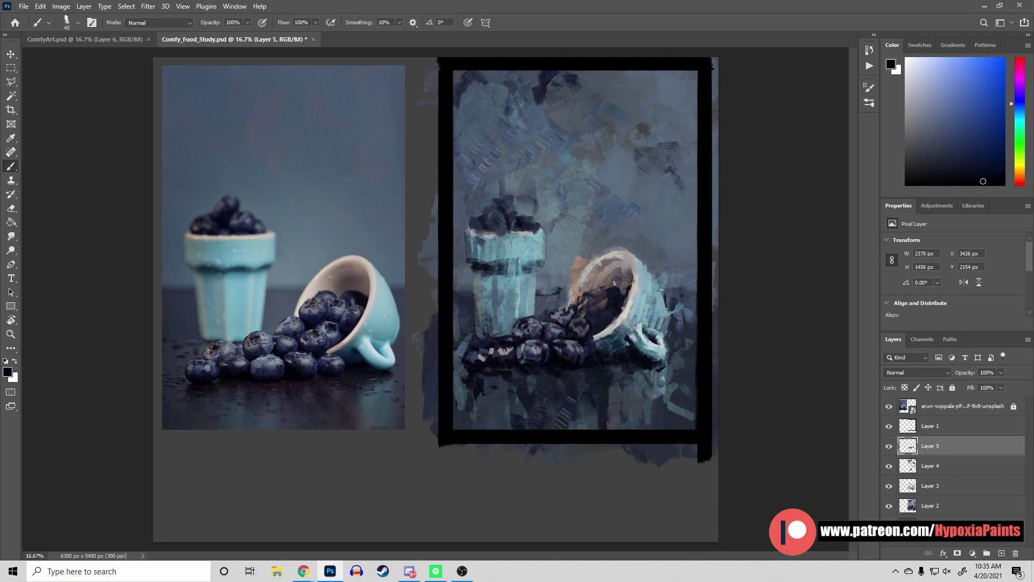
pyautogui.keyDown('alt'); pyautogui.click(541, 357); pyautogui.keyUp('alt')
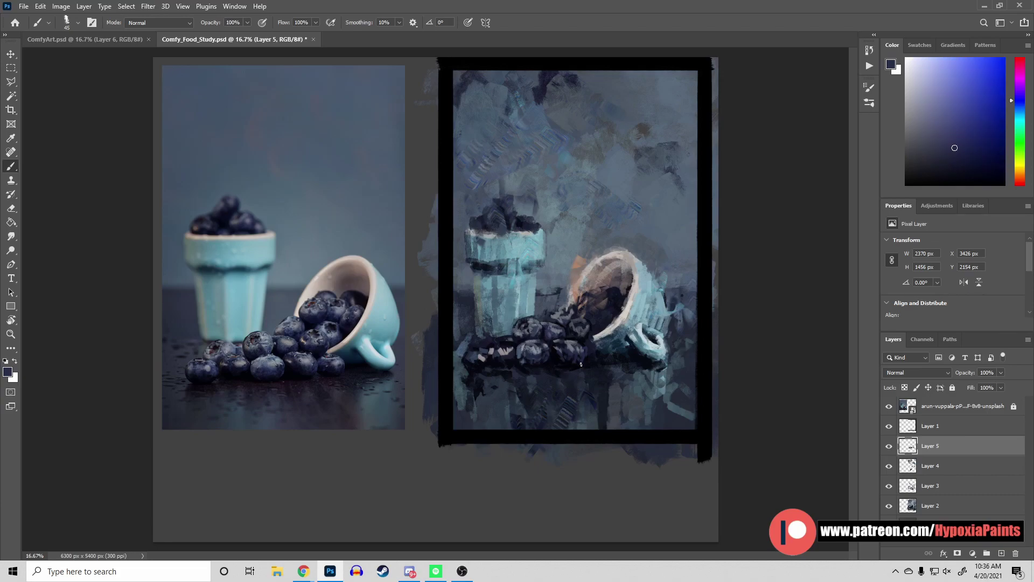
pyautogui.keyDown('alt'); pyautogui.click(583, 348); pyautogui.keyUp('alt')
pyautogui.keyDown('alt'); pyautogui.click(331, 372); pyautogui.keyUp('alt')
pyautogui.keyDown('alt'); pyautogui.click(377, 364); pyautogui.keyUp('alt')
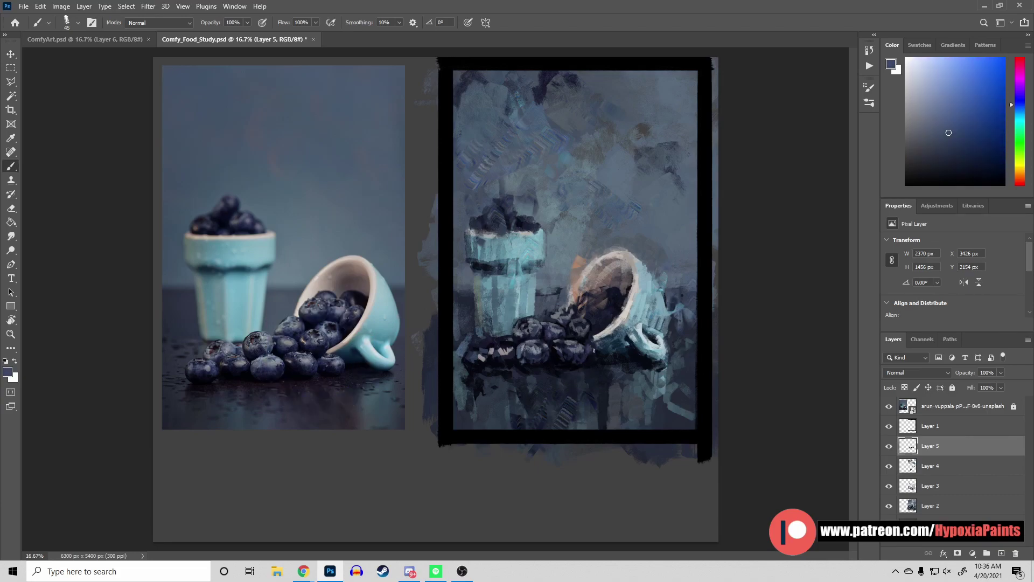
# Darken the gaps between berries with teal-black and navy, then return the brush to 50
pyautogui.keyDown('alt'); pyautogui.click(588, 376); pyautogui.keyUp('alt')
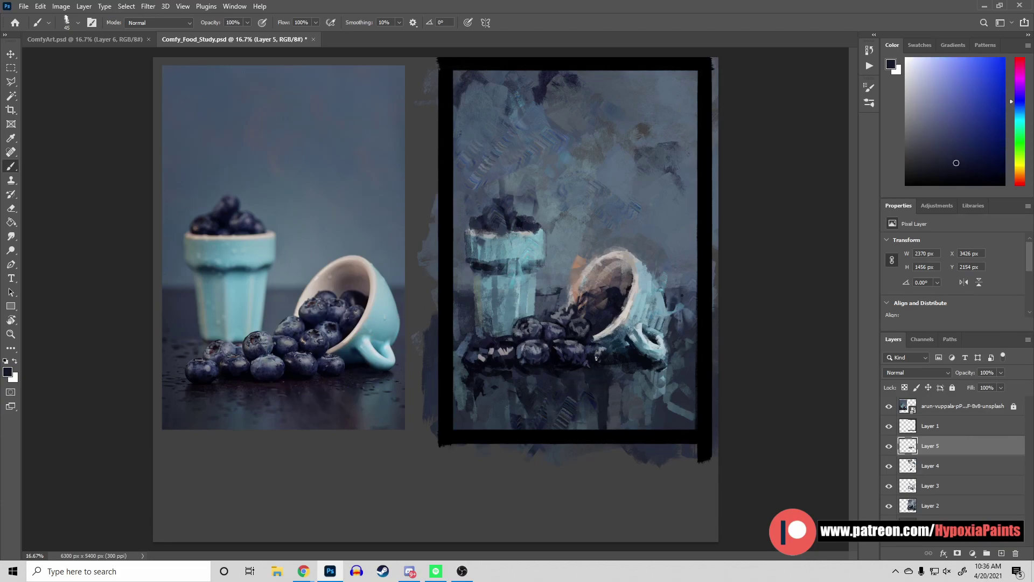
pyautogui.keyDown('alt'); pyautogui.click(610, 356); pyautogui.keyUp('alt')
pyautogui.keyDown('alt'); pyautogui.click(586, 353); pyautogui.keyUp('alt')
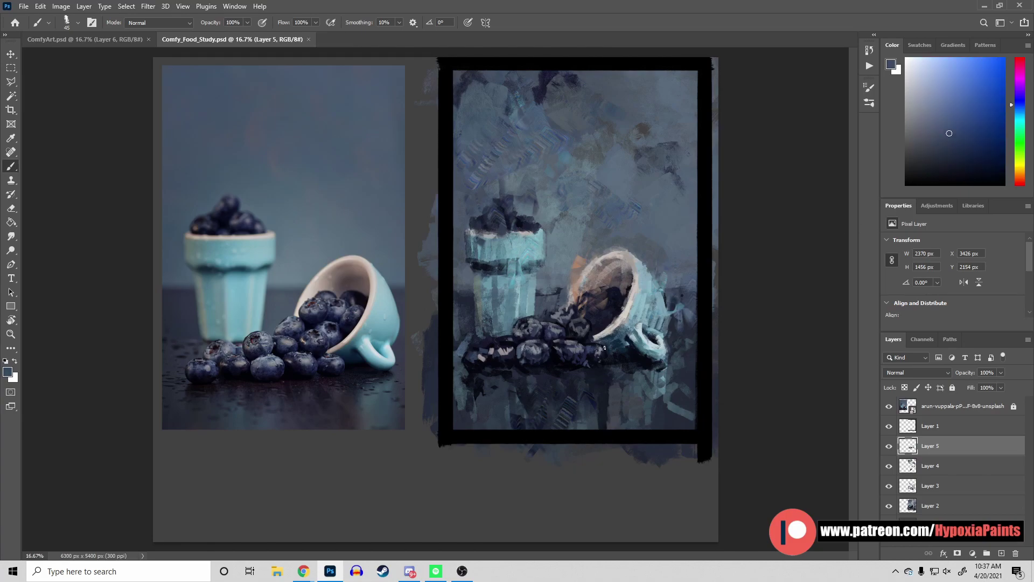
pyautogui.press('[')
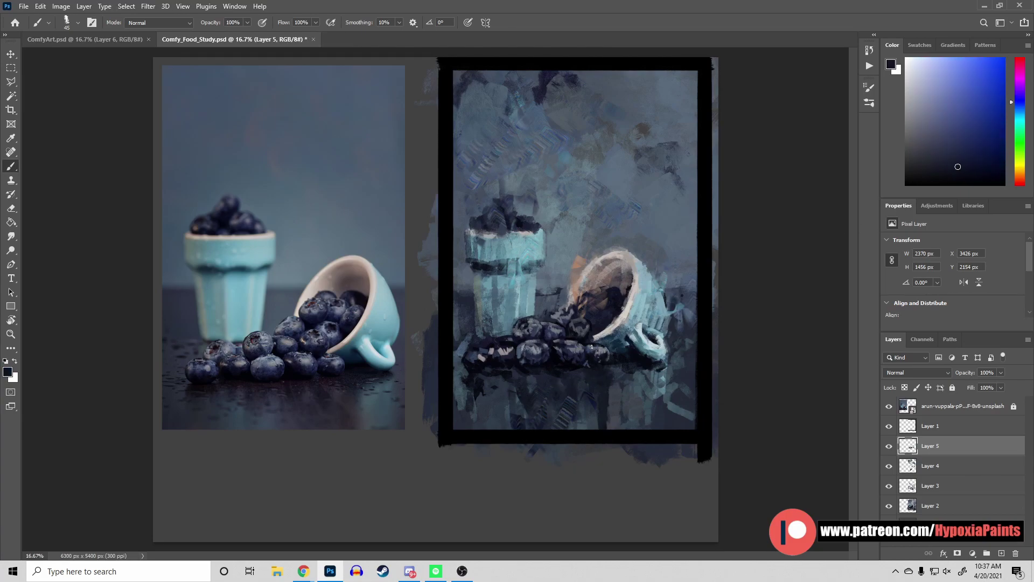
pyautogui.keyDown('alt'); pyautogui.click(598, 346); pyautogui.keyUp('alt')
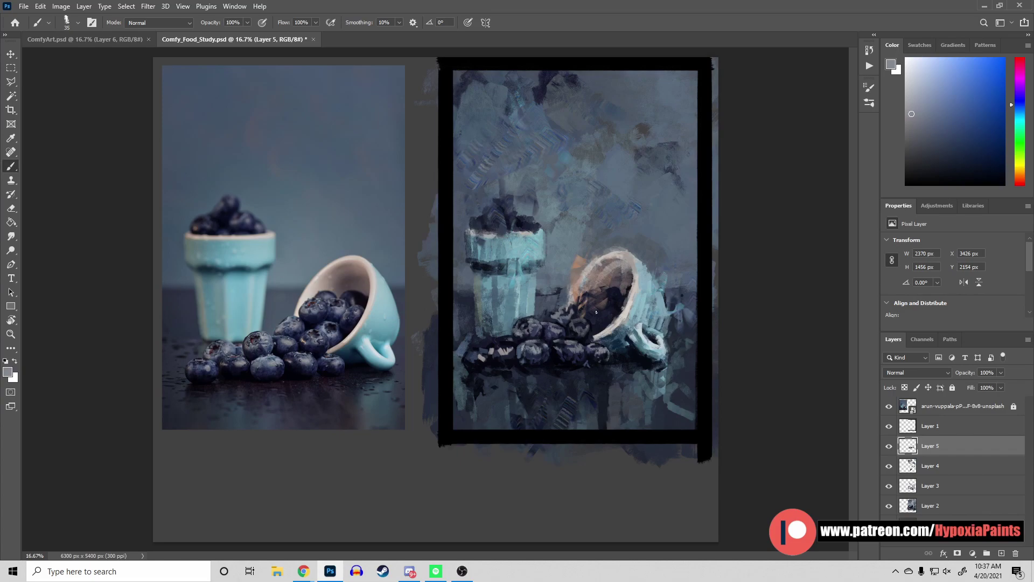
pyautogui.keyDown('alt'); pyautogui.click(587, 319); pyautogui.keyUp('alt')
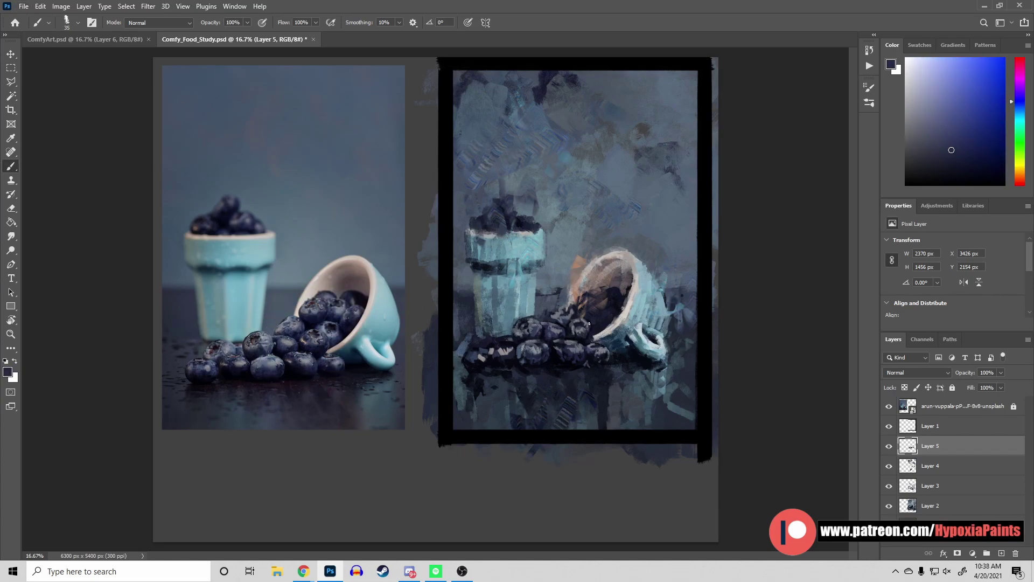
pyautogui.press(']')
# Sample beige from the tipped cup's rim and blue-grey and navy berry tones from the reference
pyautogui.keyDown('alt'); pyautogui.click(634, 356); pyautogui.keyUp('alt')
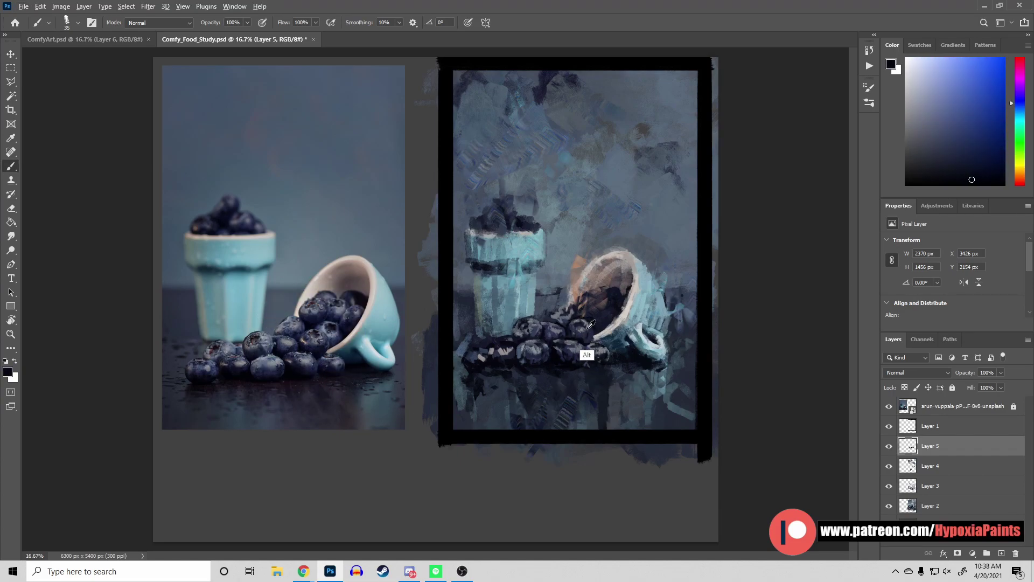
pyautogui.keyDown('alt'); pyautogui.click(569, 331); pyautogui.keyUp('alt')
pyautogui.keyDown('alt'); pyautogui.click(313, 348); pyautogui.keyUp('alt')
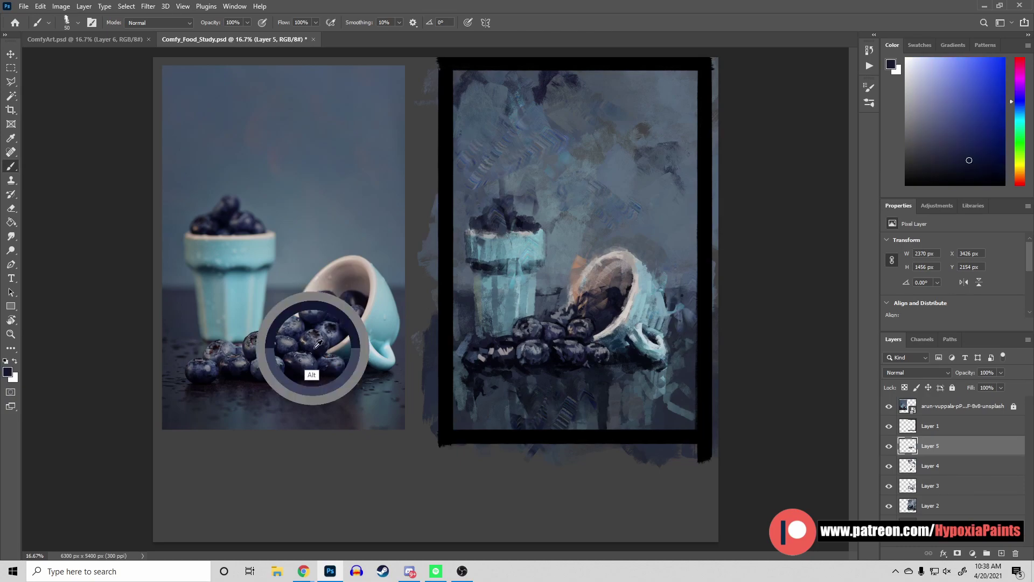
pyautogui.keyDown('alt'); pyautogui.click(559, 381); pyautogui.keyUp('alt')
pyautogui.keyDown('alt'); pyautogui.click(609, 370); pyautogui.keyUp('alt')
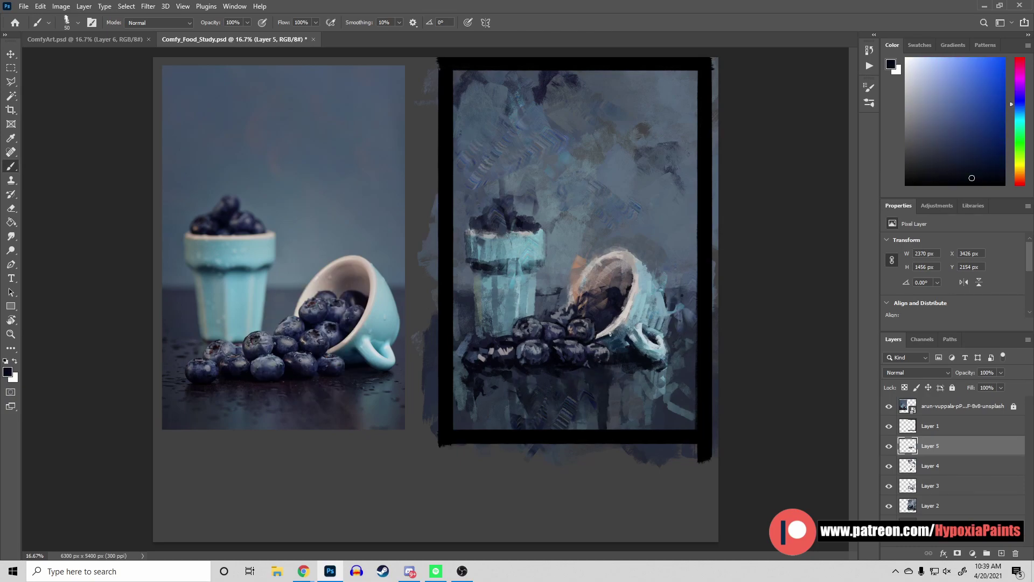
pyautogui.keyDown('alt'); pyautogui.click(584, 365); pyautogui.keyUp('alt')
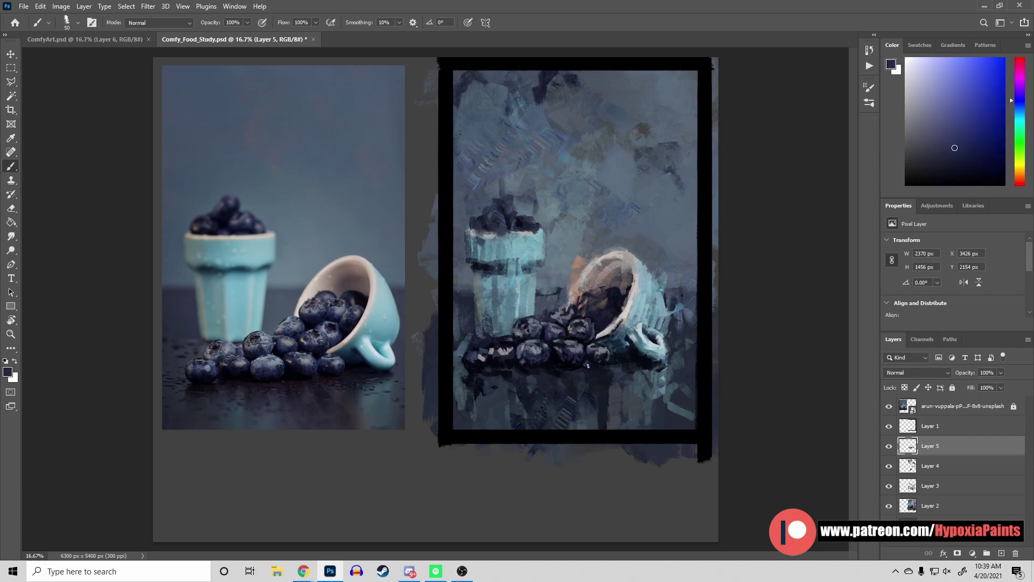
pyautogui.keyDown('alt'); pyautogui.click(578, 383); pyautogui.keyUp('alt')
pyautogui.keyDown('alt'); pyautogui.click(553, 358); pyautogui.keyUp('alt')
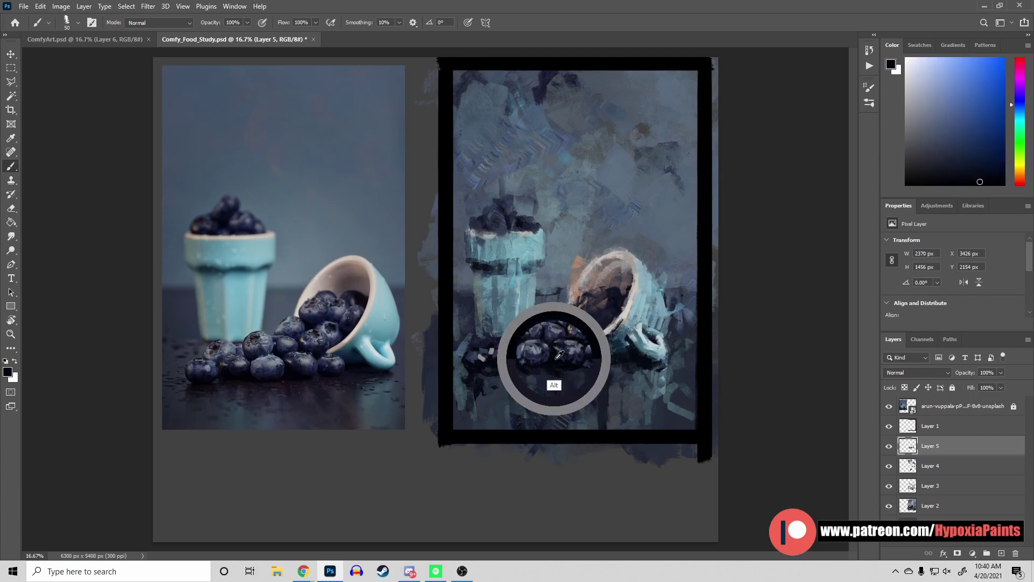
# Paint near-black shadows under the berries and pick grey-blue mid-tones
pyautogui.keyDown('alt'); pyautogui.click(587, 328); pyautogui.keyUp('alt')
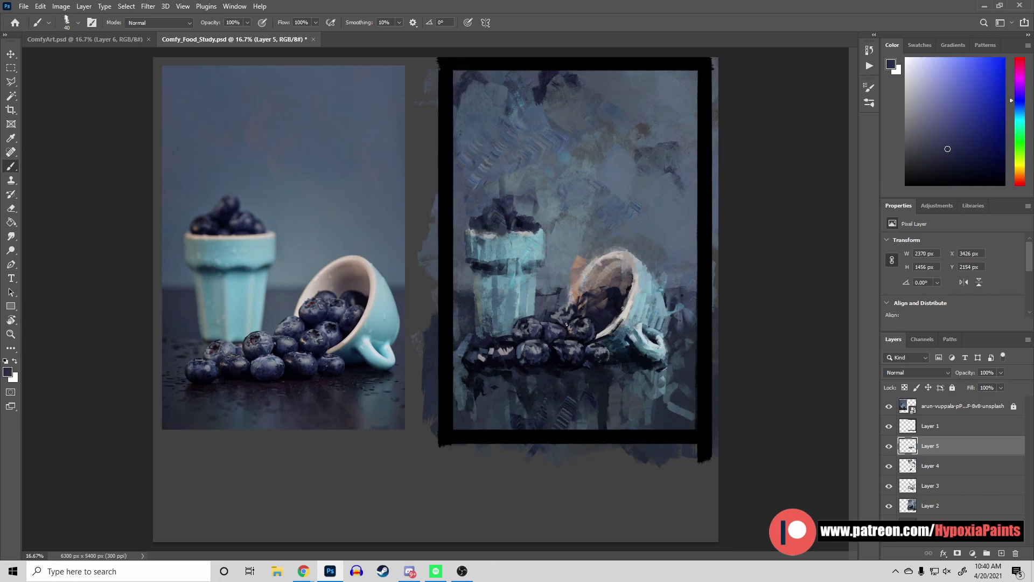
pyautogui.keyDown('alt'); pyautogui.click(577, 341); pyautogui.keyUp('alt')
pyautogui.keyDown('alt'); pyautogui.click(577, 377); pyautogui.keyUp('alt')
pyautogui.keyDown('alt'); pyautogui.click(566, 307); pyautogui.keyUp('alt')
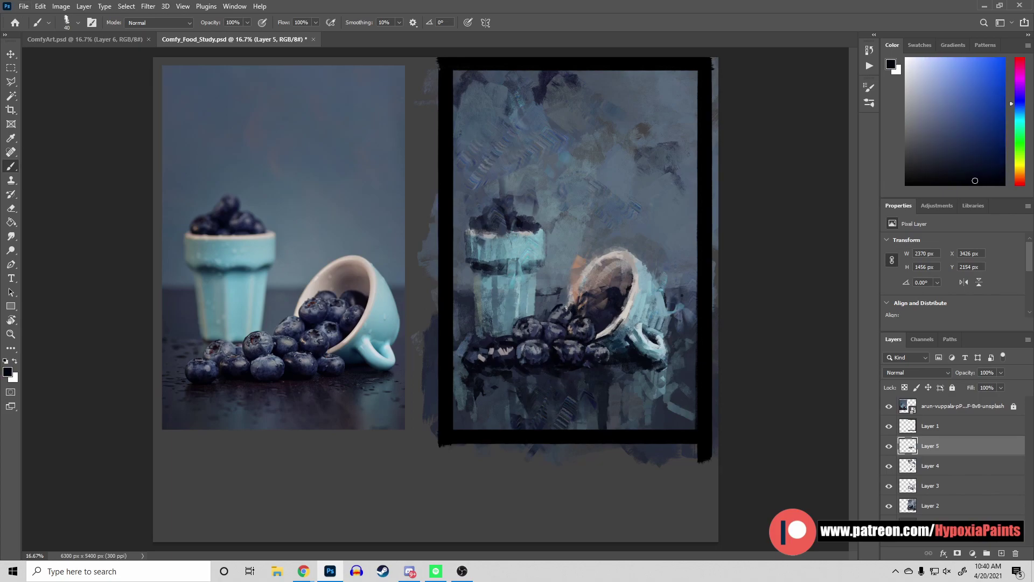
pyautogui.keyDown('alt'); pyautogui.click(561, 308); pyautogui.keyUp('alt')
pyautogui.keyDown('alt'); pyautogui.click(566, 303); pyautogui.keyUp('alt')
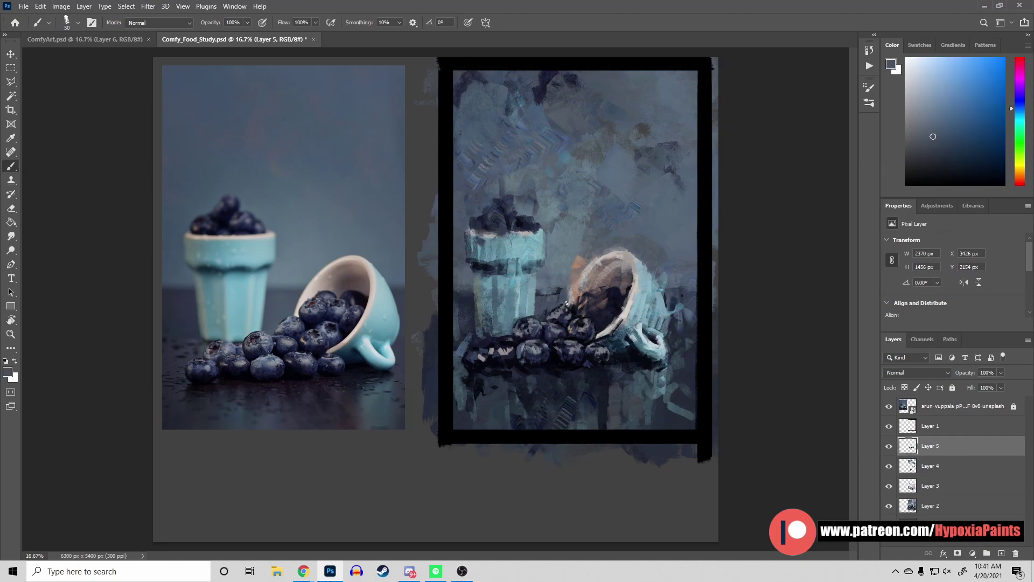
pyautogui.keyDown('alt'); pyautogui.click(608, 325); pyautogui.keyUp('alt')
# Sample light cyan from the cup and paint light strokes around its handle
pyautogui.keyDown('alt'); pyautogui.click(557, 359); pyautogui.keyUp('alt')
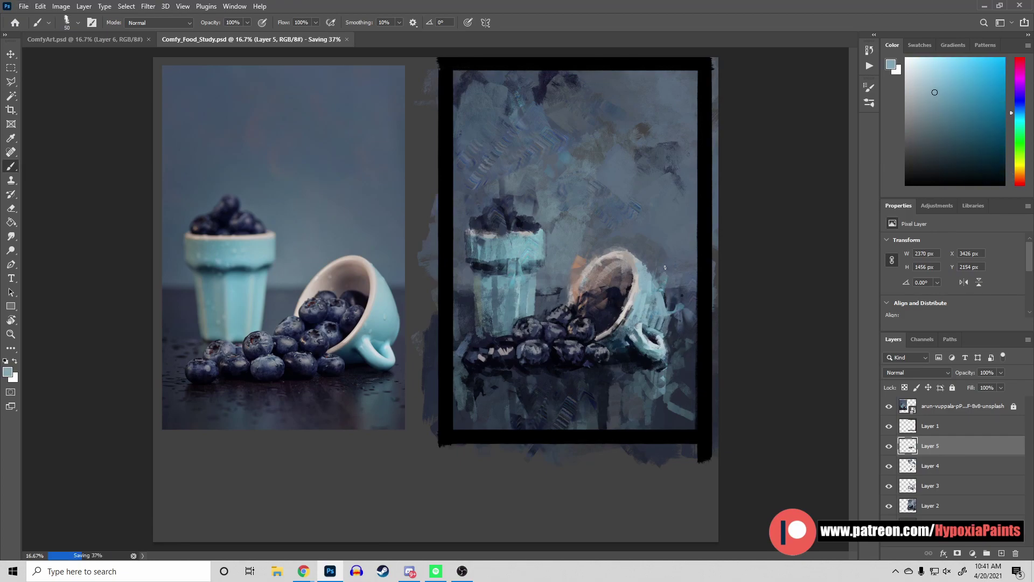
pyautogui.keyDown('alt'); pyautogui.click(369, 347); pyautogui.keyUp('alt')
pyautogui.keyDown('alt'); pyautogui.click(640, 289); pyautogui.keyUp('alt')
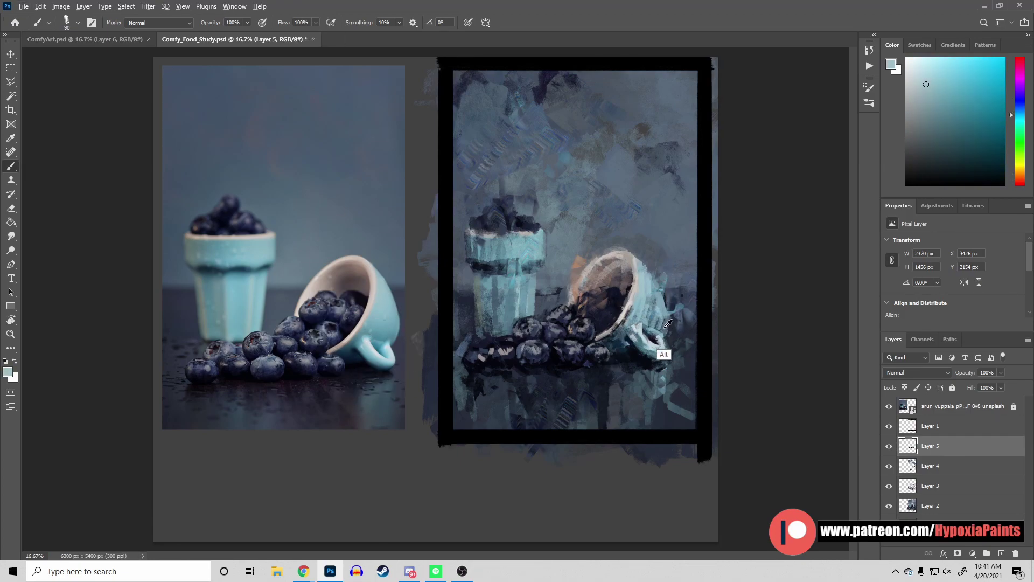
pyautogui.moveTo(668, 323); pyautogui.dragTo(654, 345)
pyautogui.keyDown('alt'); pyautogui.click(386, 345); pyautogui.keyUp('alt')
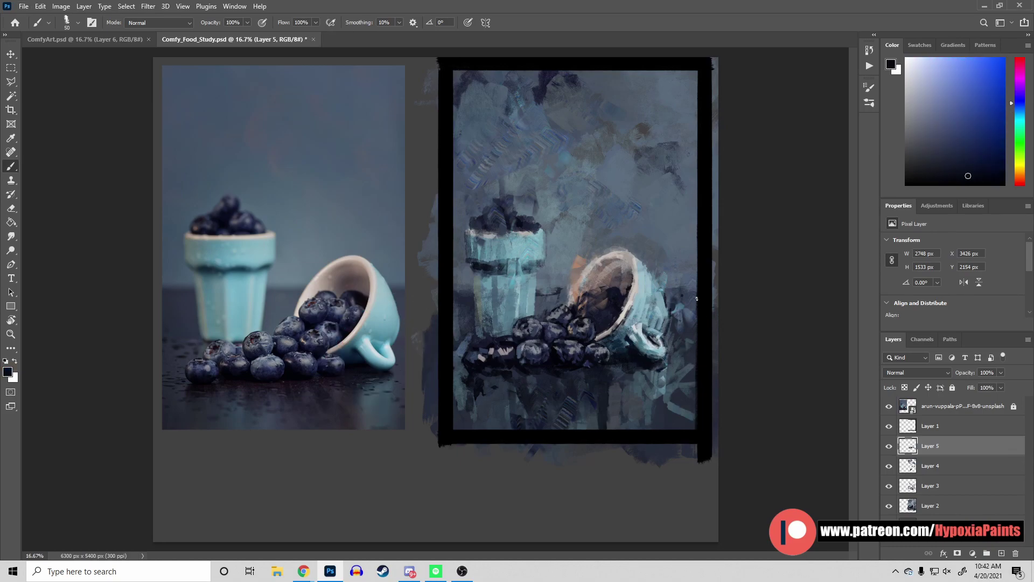
# Sample blue-grey, near-black and greyish-blue tones from around the berries
pyautogui.keyDown('alt'); pyautogui.click(484, 336); pyautogui.keyUp('alt')
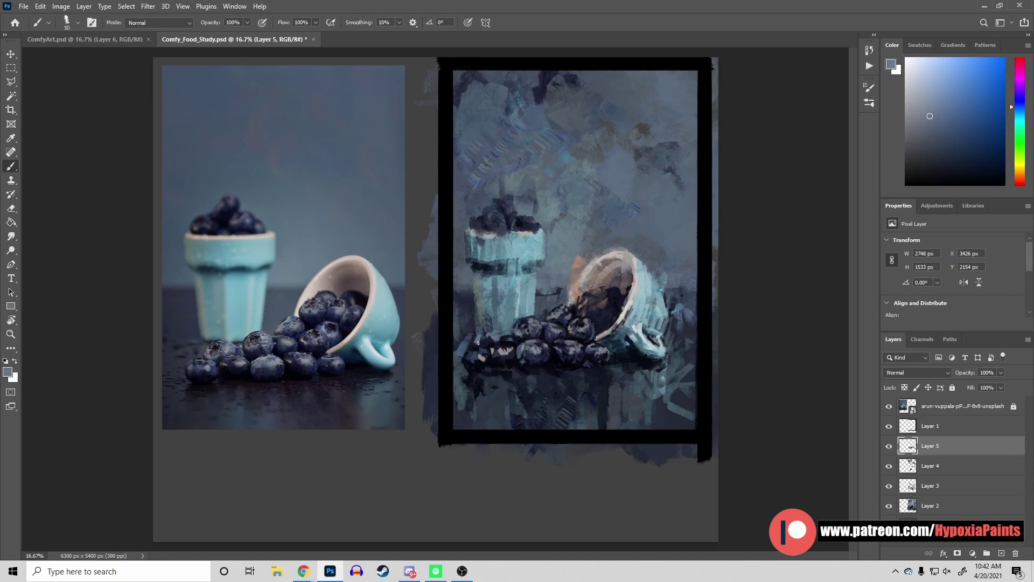
pyautogui.keyDown('alt'); pyautogui.click(488, 341); pyautogui.keyUp('alt')
pyautogui.keyDown('alt'); pyautogui.click(487, 355); pyautogui.keyUp('alt')
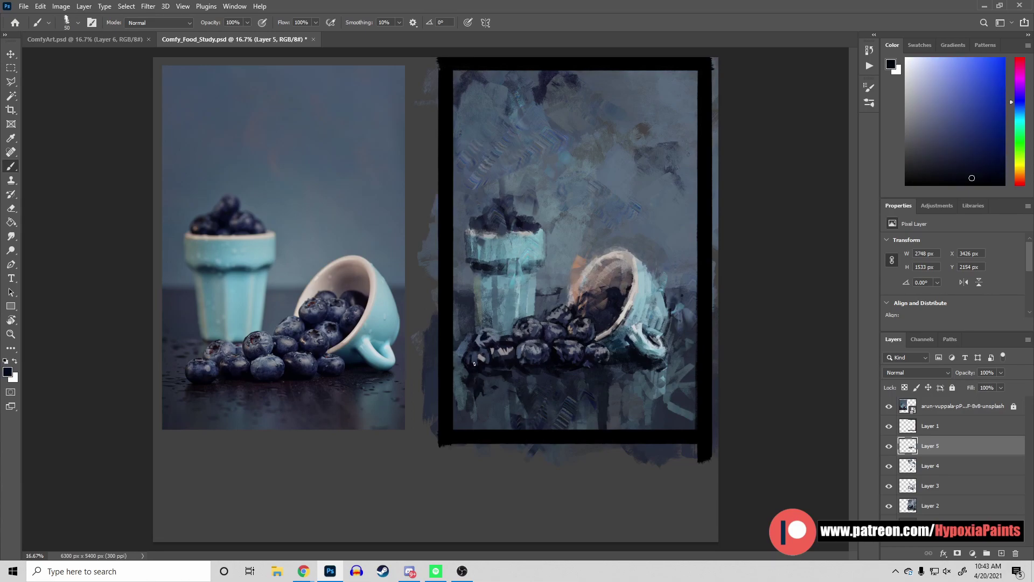
pyautogui.keyDown('alt'); pyautogui.click(479, 356); pyautogui.keyUp('alt')
pyautogui.keyDown('alt'); pyautogui.click(472, 408); pyautogui.keyUp('alt')
pyautogui.keyDown('alt'); pyautogui.click(481, 351); pyautogui.keyUp('alt')
pyautogui.keyDown('alt'); pyautogui.click(525, 362); pyautogui.keyUp('alt')
pyautogui.keyDown('alt'); pyautogui.click(542, 353); pyautogui.keyUp('alt')
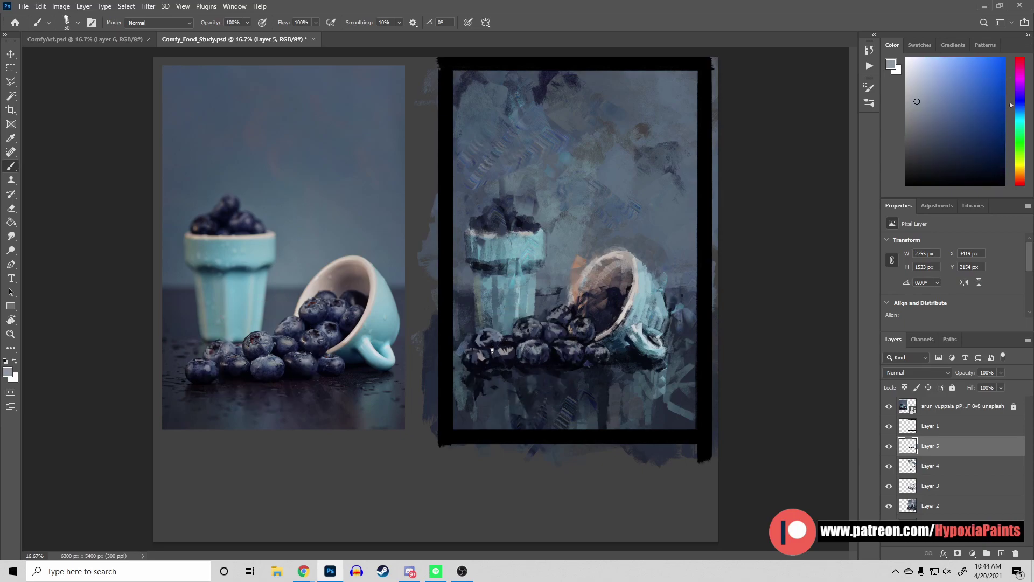
# Paint darker dark-navy strokes over the front blueberries
pyautogui.keyDown('alt'); pyautogui.click(494, 364); pyautogui.keyUp('alt')
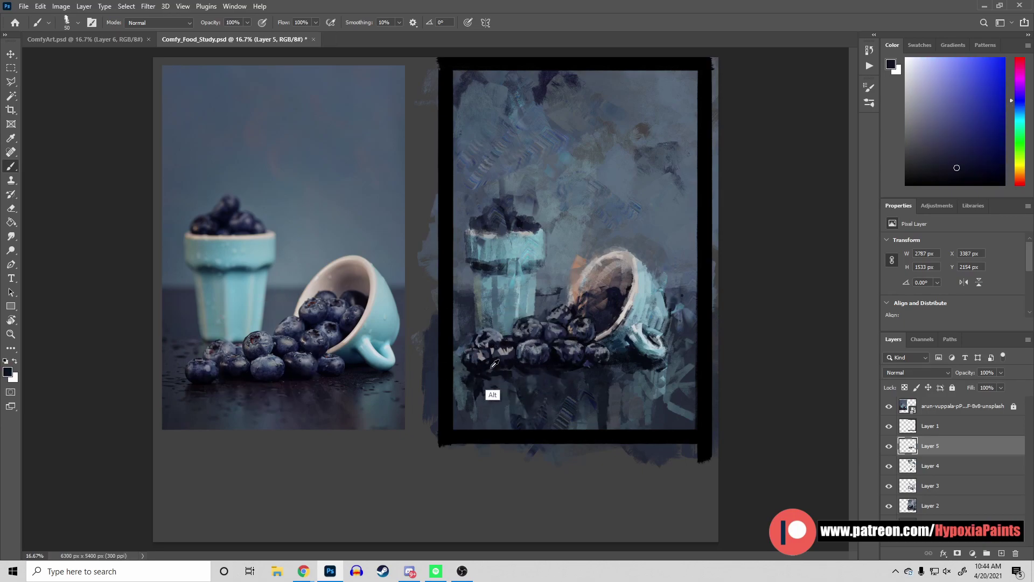
pyautogui.keyDown('alt'); pyautogui.click(504, 337); pyautogui.keyUp('alt')
pyautogui.keyDown('alt'); pyautogui.click(495, 372); pyautogui.keyUp('alt')
pyautogui.keyDown('alt'); pyautogui.click(529, 303); pyautogui.keyUp('alt')
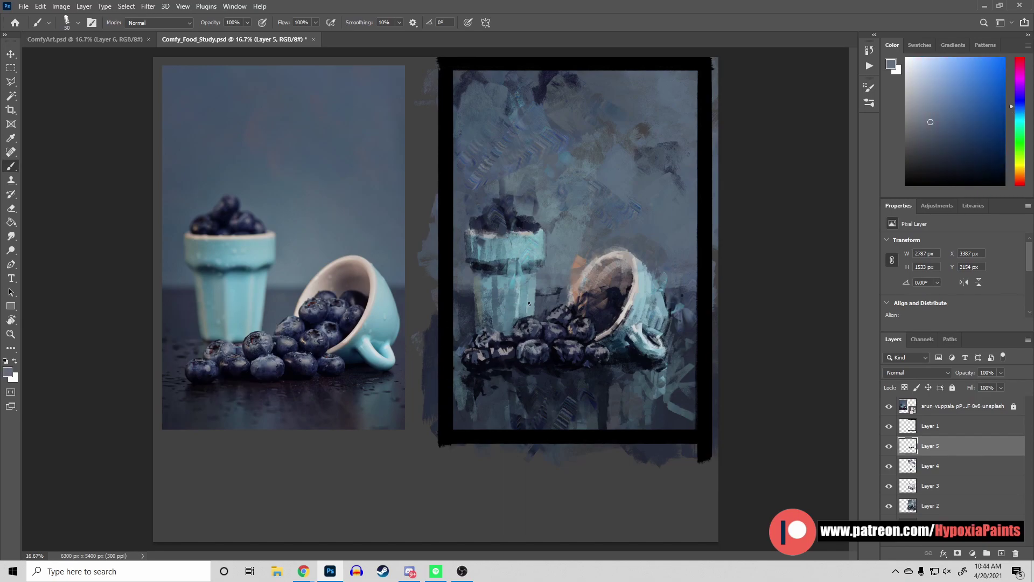
pyautogui.keyDown('alt'); pyautogui.click(507, 331); pyautogui.keyUp('alt')
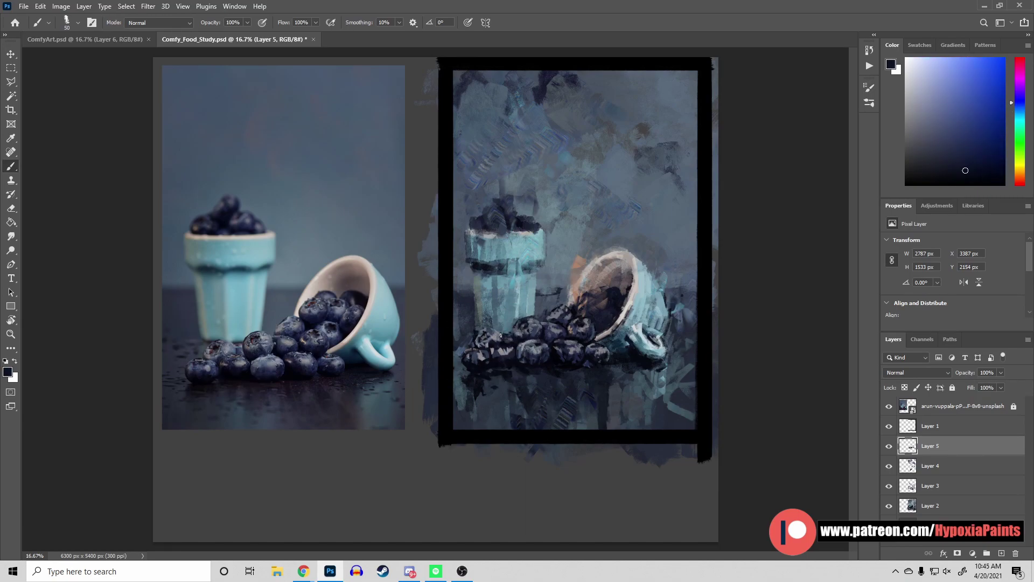
pyautogui.keyDown('alt'); pyautogui.click(485, 335); pyautogui.keyUp('alt')
pyautogui.keyDown('alt'); pyautogui.click(487, 326); pyautogui.keyUp('alt')
pyautogui.keyDown('alt'); pyautogui.click(462, 360); pyautogui.keyUp('alt')
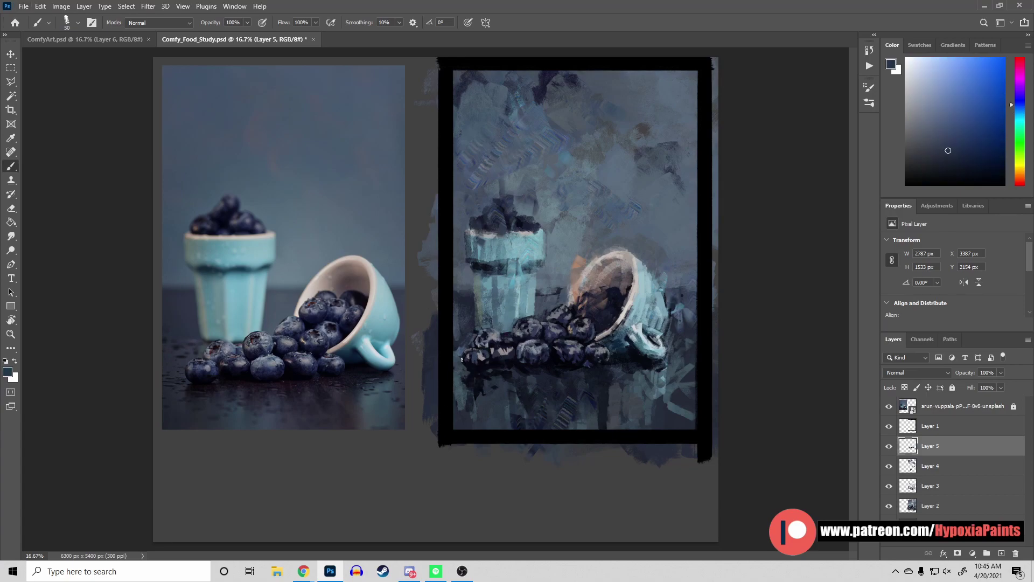
pyautogui.keyDown('alt'); pyautogui.click(474, 401); pyautogui.keyUp('alt')
pyautogui.keyDown('alt'); pyautogui.click(516, 372); pyautogui.keyUp('alt')
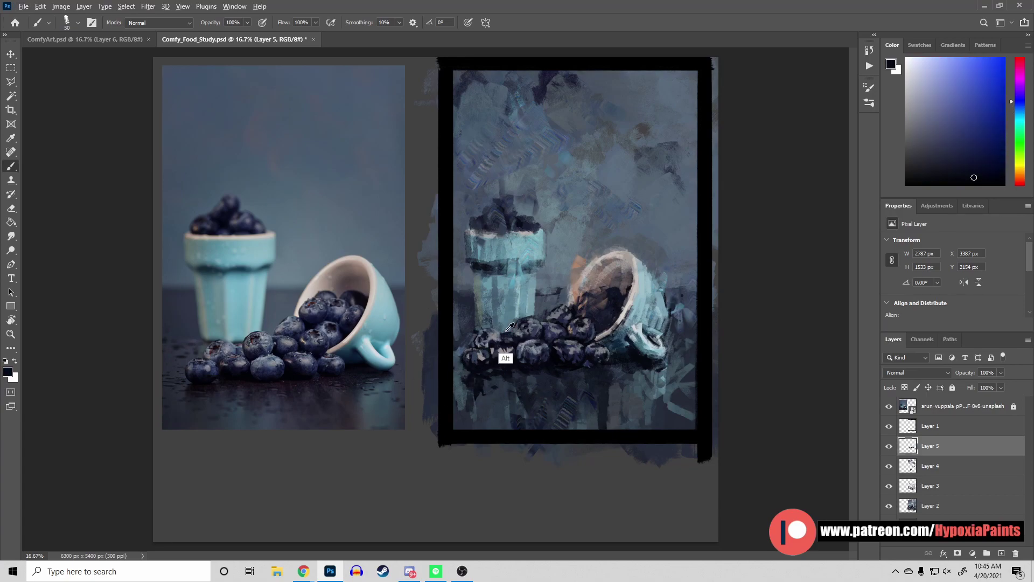
# Paint a short stroke on the upright cup's left edge with a size-90 brush
pyautogui.keyDown('alt'); pyautogui.click(508, 328); pyautogui.keyUp('alt')
pyautogui.keyDown('alt'); pyautogui.click(498, 365); pyautogui.keyUp('alt')
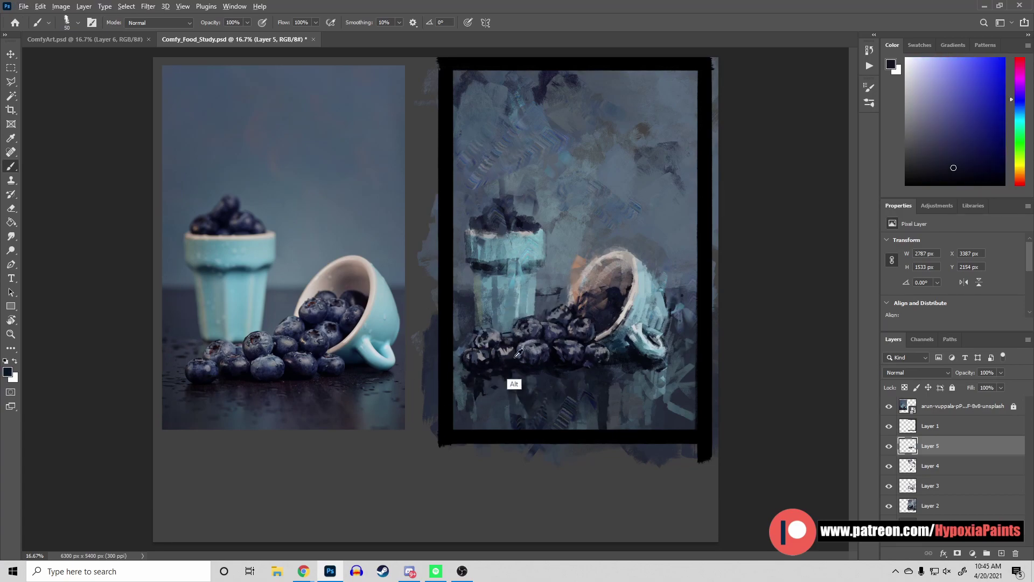
pyautogui.keyDown('alt'); pyautogui.click(515, 384); pyautogui.keyUp('alt')
pyautogui.press('[')
pyautogui.keyDown('alt'); pyautogui.click(499, 348); pyautogui.keyUp('alt')
pyautogui.keyDown('alt'); pyautogui.click(492, 380); pyautogui.keyUp('alt')
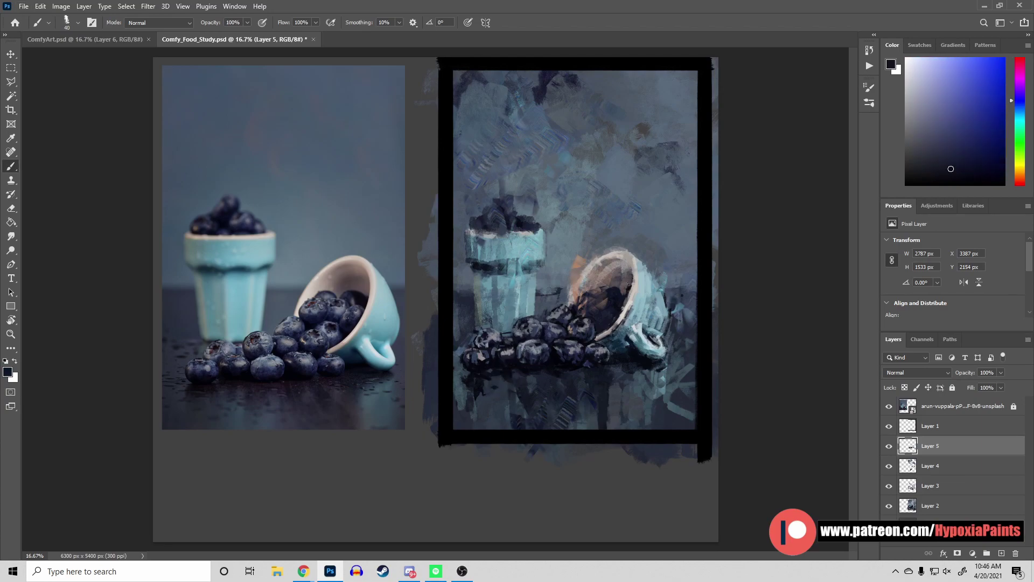
pyautogui.press(']')
pyautogui.press(']')
pyautogui.press(']')
pyautogui.moveTo(466, 260); pyautogui.dragTo(467, 232)
# Dab light warm grey strokes onto the upright cup with a size-60 brush
pyautogui.keyDown('alt'); pyautogui.click(466, 262); pyautogui.keyUp('alt')
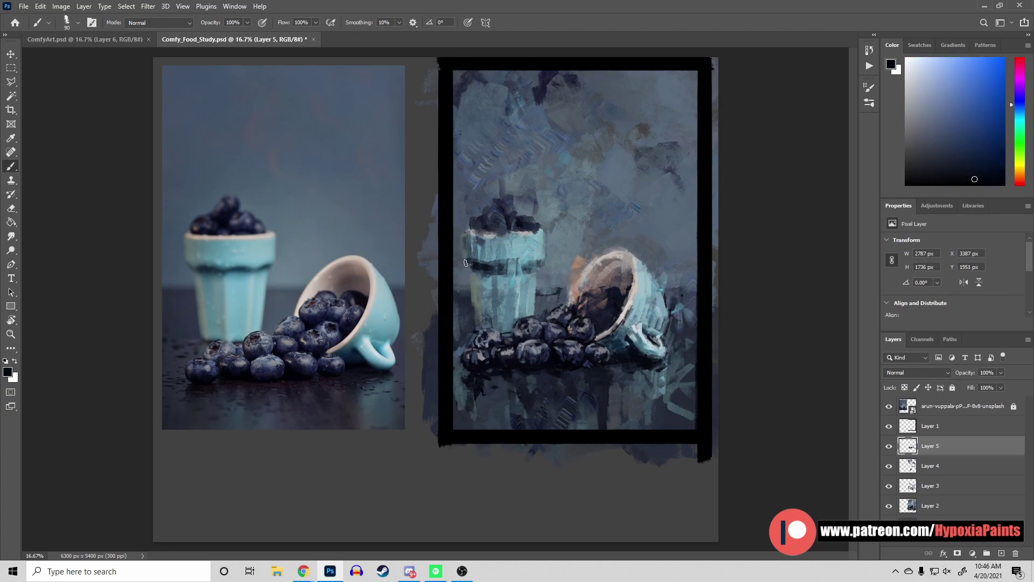
pyautogui.press('[')
pyautogui.press('[')
pyautogui.press('[')
pyautogui.keyDown('alt'); pyautogui.click(482, 301); pyautogui.keyUp('alt')
pyautogui.keyDown('alt'); pyautogui.click(481, 235); pyautogui.keyUp('alt')
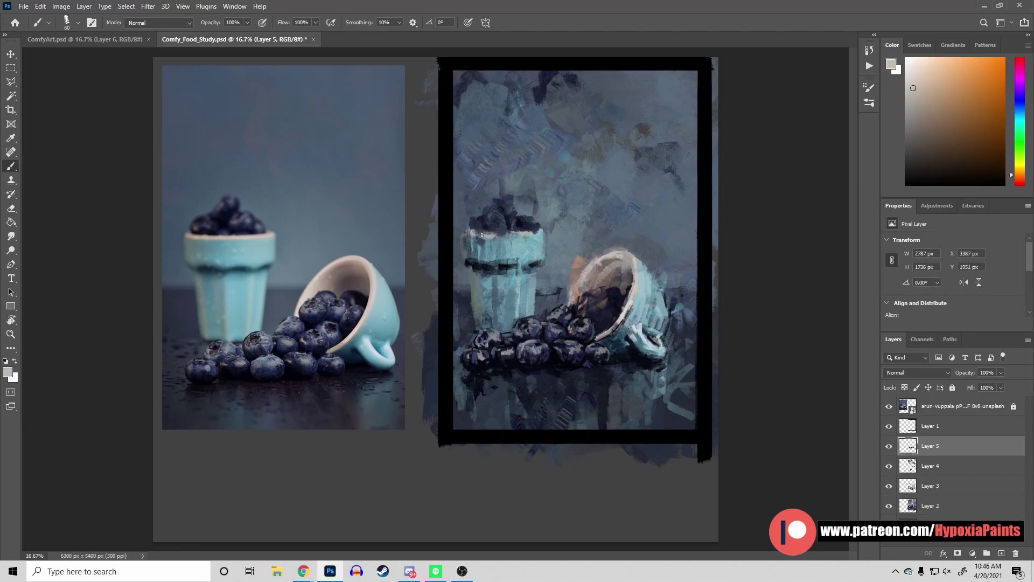
pyautogui.click(474, 231)
pyautogui.keyDown('alt'); pyautogui.click(520, 303); pyautogui.keyUp('alt')
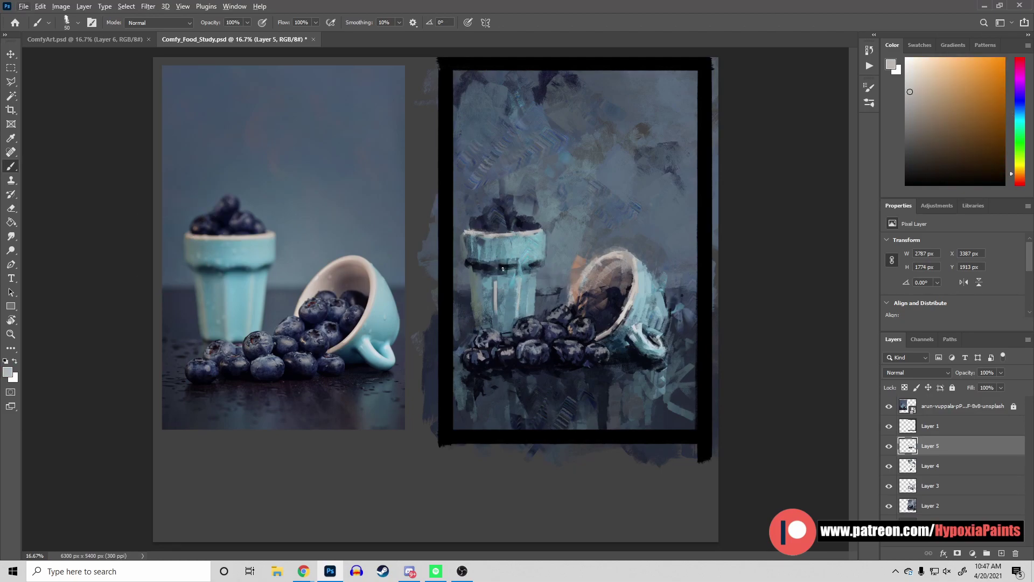
# Paint a near-black blue stroke over the leftmost blueberries at brush size 90
pyautogui.keyDown('alt'); pyautogui.click(493, 324); pyautogui.keyUp('alt')
pyautogui.keyDown('alt'); pyautogui.click(487, 357); pyautogui.keyUp('alt')
pyautogui.press(']')
pyautogui.press(']')
pyautogui.press(']')
pyautogui.keyDown('alt'); pyautogui.click(492, 353); pyautogui.keyUp('alt')
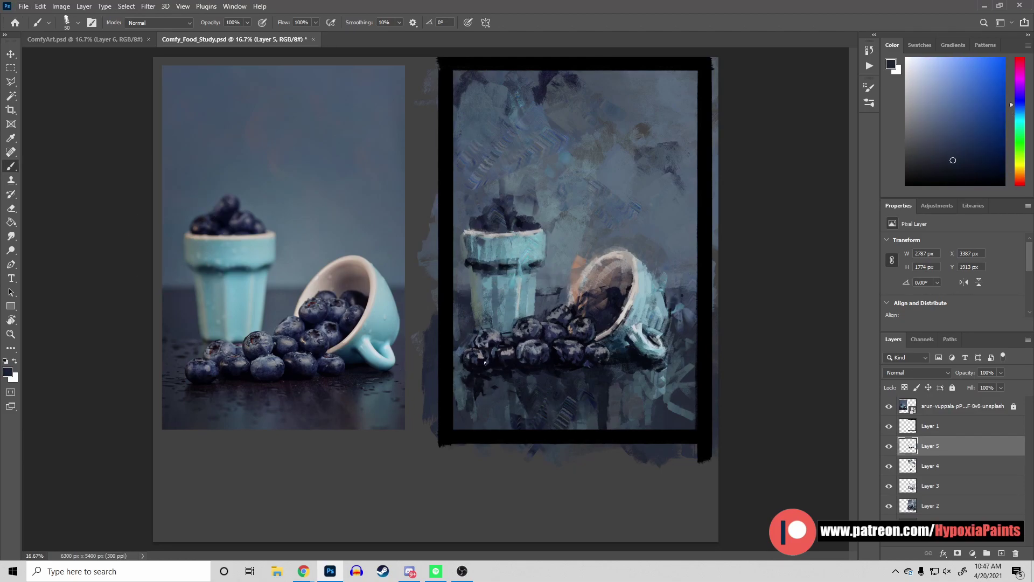
pyautogui.keyDown('alt'); pyautogui.click(474, 355); pyautogui.keyUp('alt')
pyautogui.moveTo(461, 412); pyautogui.dragTo(457, 345)
# Sample teal-grey, blue-grey and dark navy tones with the brush at size 40
pyautogui.keyDown('alt'); pyautogui.click(475, 330); pyautogui.keyUp('alt')
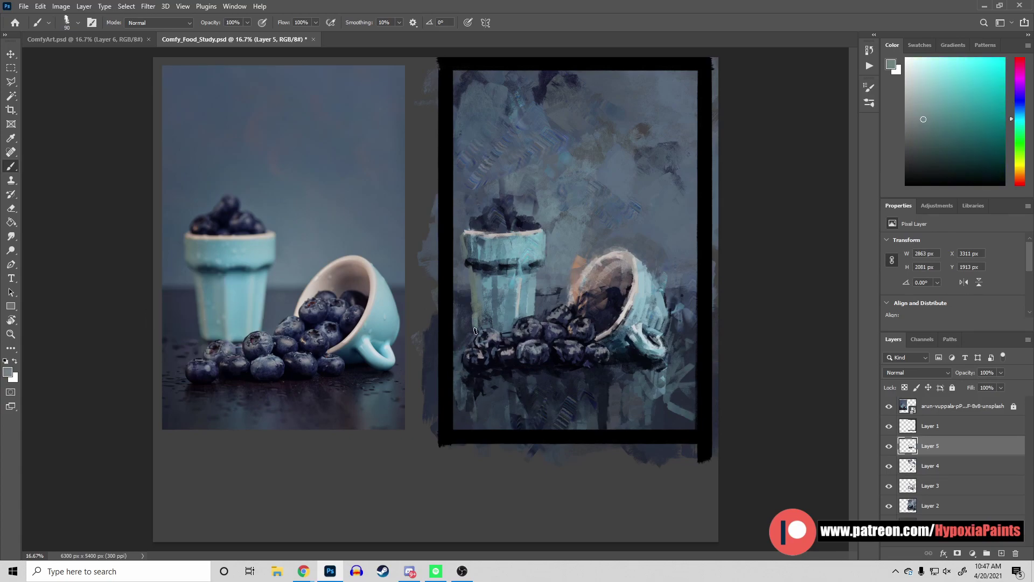
pyautogui.keyDown('alt'); pyautogui.click(476, 315); pyautogui.keyUp('alt')
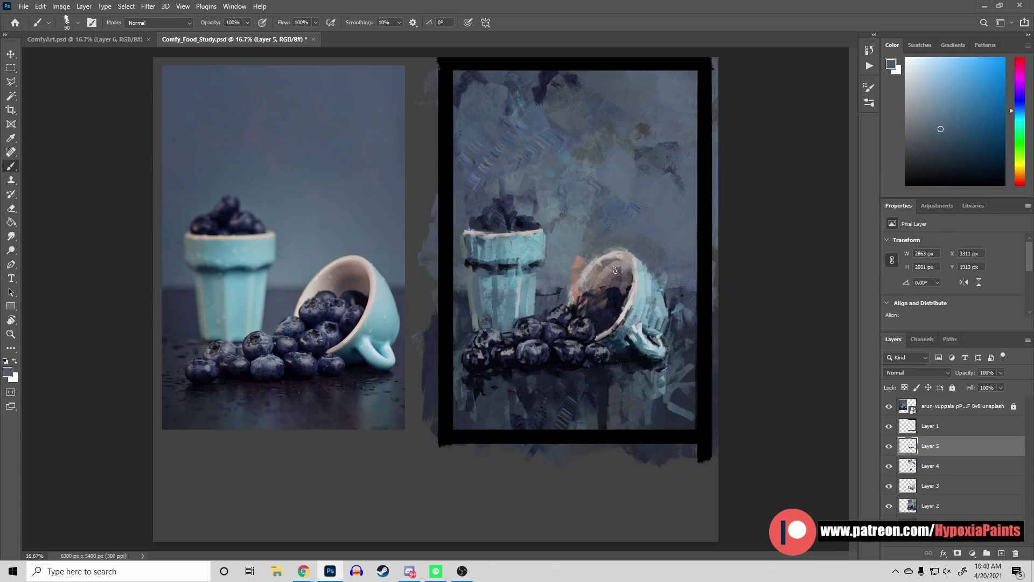
pyautogui.press('[')
pyautogui.keyDown('alt'); pyautogui.click(535, 320); pyautogui.keyUp('alt')
pyautogui.keyDown('alt'); pyautogui.click(589, 360); pyautogui.keyUp('alt')
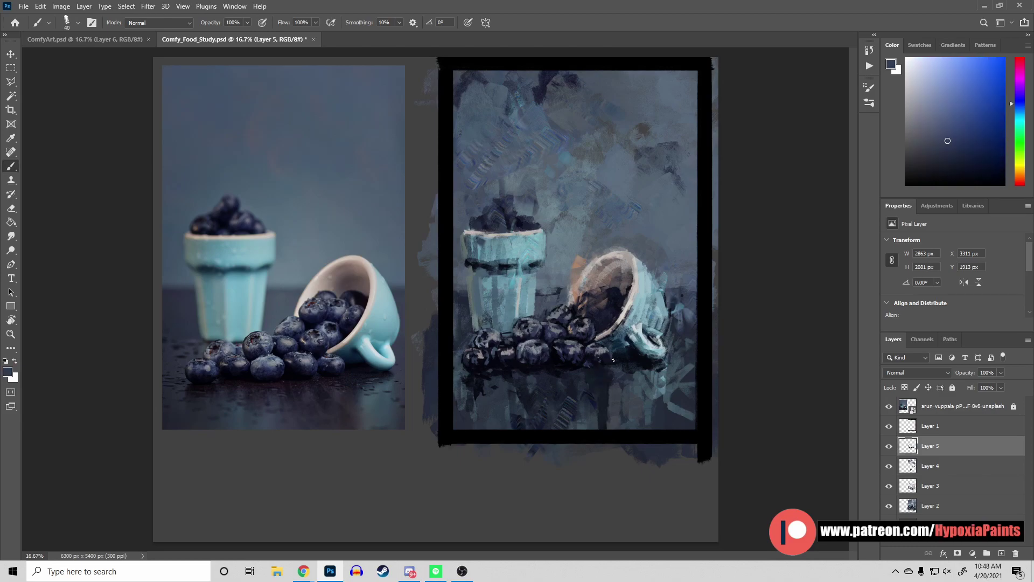
pyautogui.keyDown('alt'); pyautogui.click(588, 346); pyautogui.keyUp('alt')
pyautogui.keyDown('alt'); pyautogui.click(304, 342); pyautogui.keyUp('alt')
pyautogui.keyDown('alt'); pyautogui.click(578, 324); pyautogui.keyUp('alt')
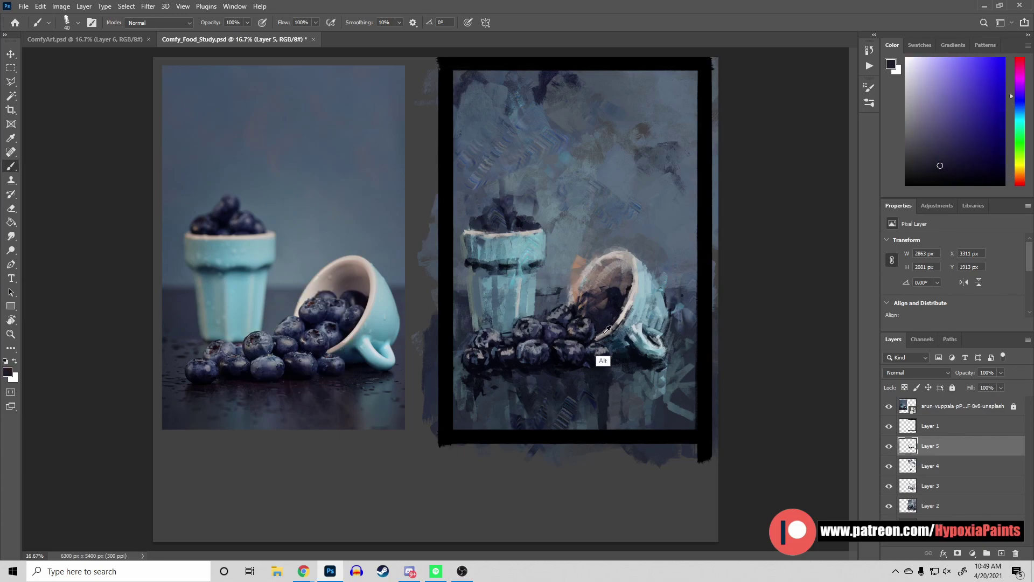
pyautogui.keyDown('alt'); pyautogui.click(569, 324); pyautogui.keyUp('alt')
# Sample light grey and dark navy tones, then save the painting
pyautogui.keyDown('alt'); pyautogui.click(293, 334); pyautogui.keyUp('alt')
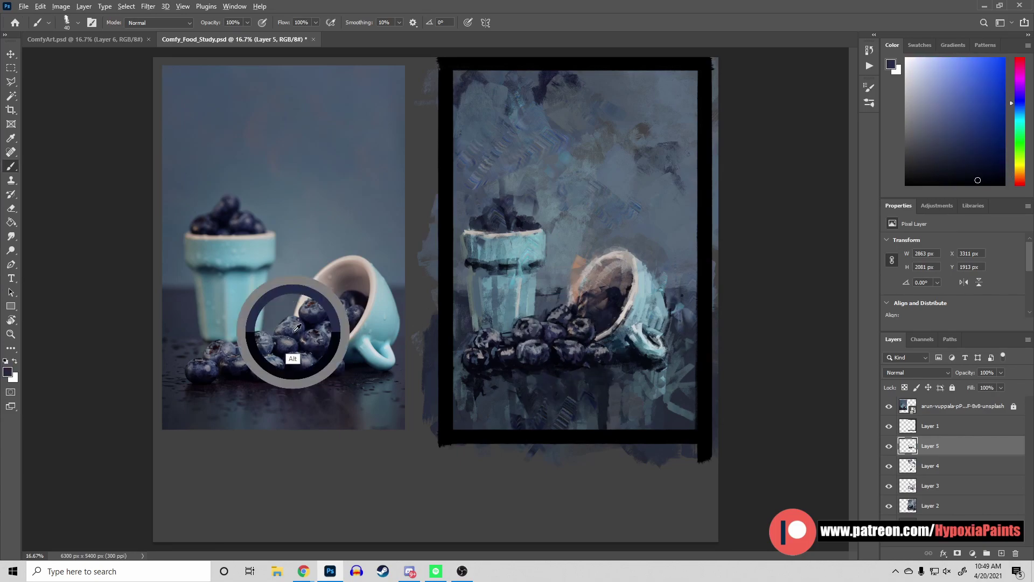
pyautogui.keyDown('alt'); pyautogui.click(553, 317); pyautogui.keyUp('alt')
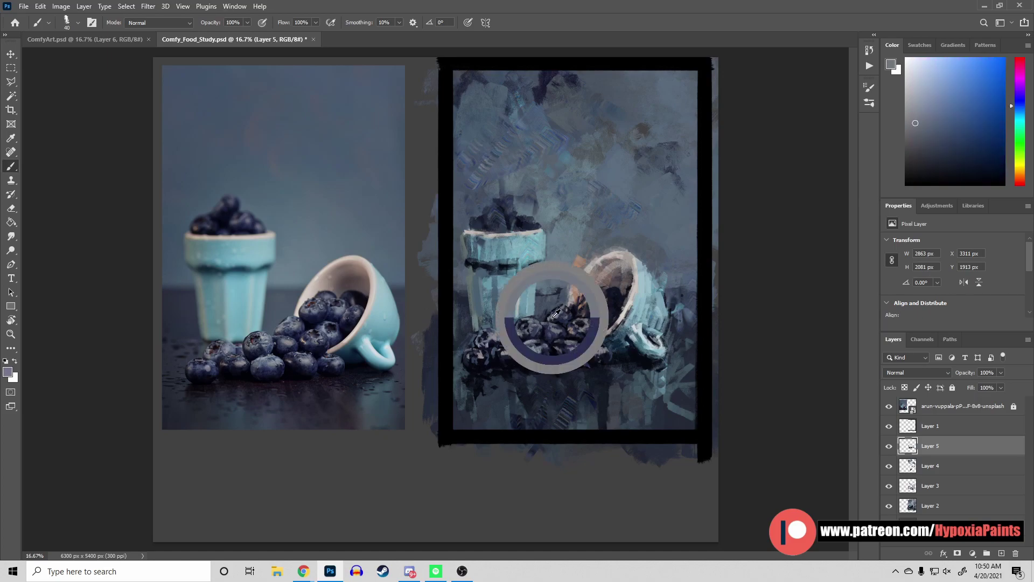
pyautogui.keyDown('alt'); pyautogui.click(577, 348); pyautogui.keyUp('alt')
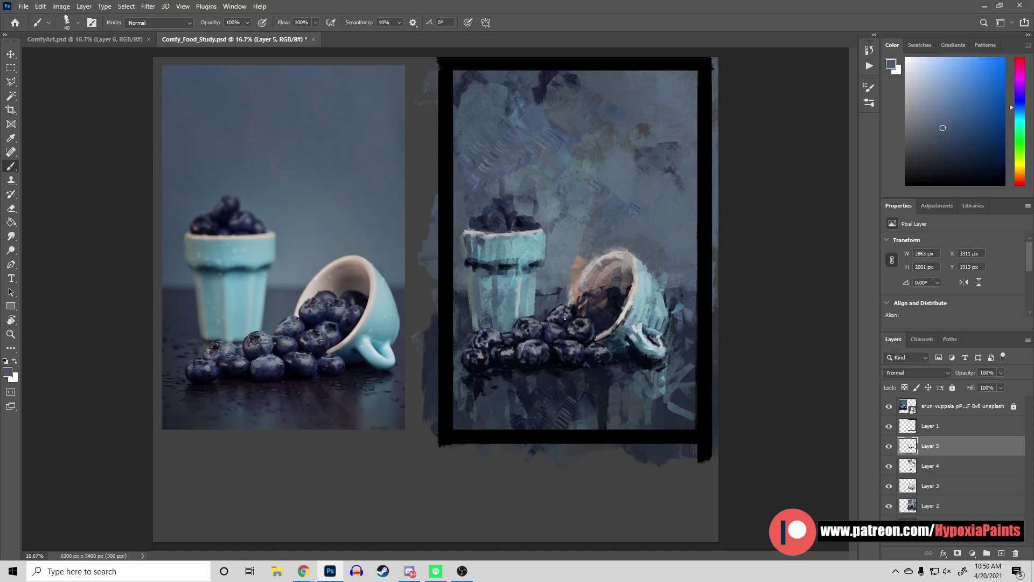
pyautogui.hotkey('ctrl', 's')
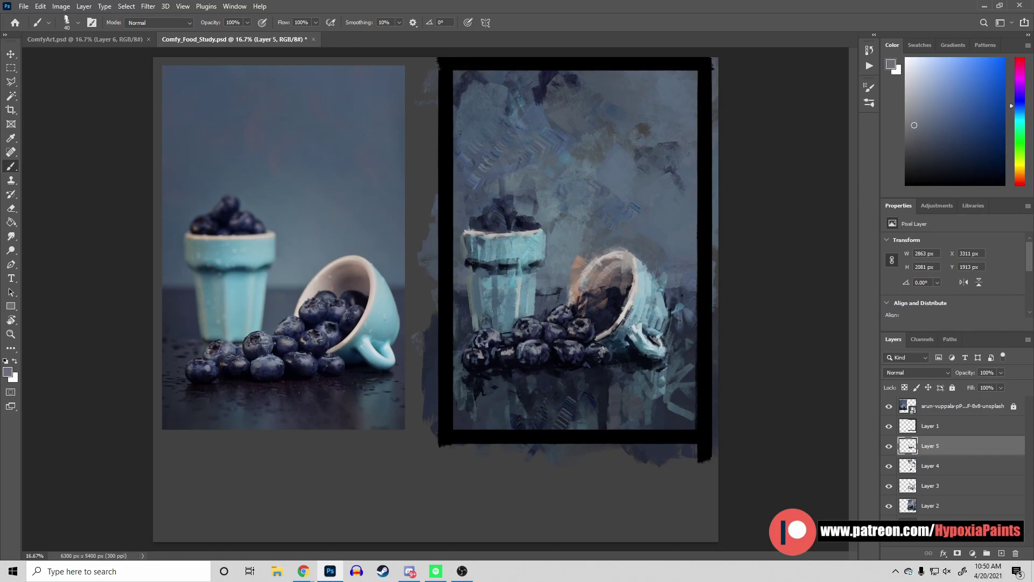
# Sample light grey, blue-grey and near-black tones from the painted blueberries
pyautogui.keyDown('alt'); pyautogui.click(618, 338); pyautogui.keyUp('alt')
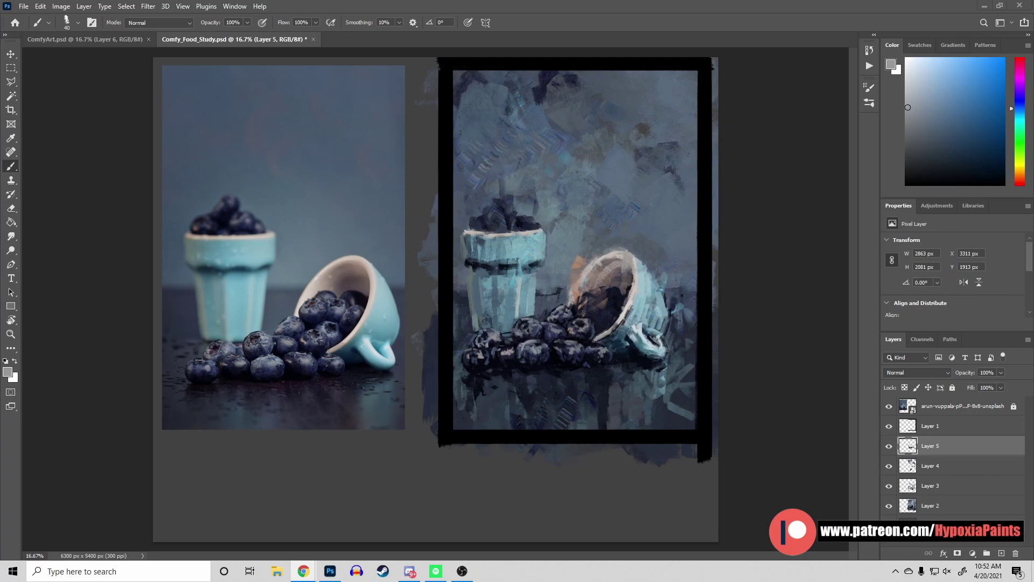
pyautogui.keyDown('alt'); pyautogui.click(500, 353); pyautogui.keyUp('alt')
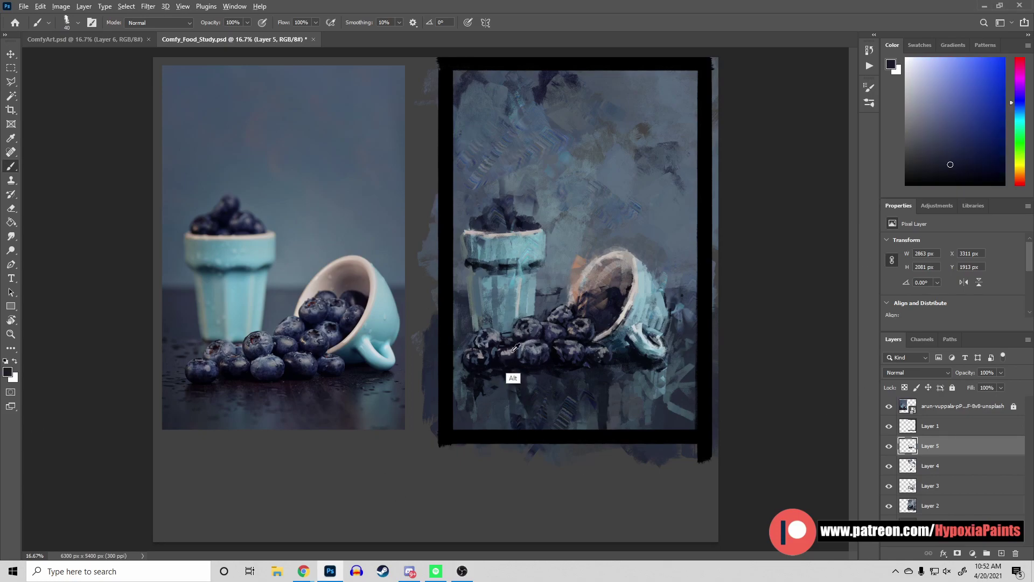
pyautogui.keyDown('alt'); pyautogui.click(540, 356); pyautogui.keyUp('alt')
pyautogui.keyDown('alt'); pyautogui.click(551, 349); pyautogui.keyUp('alt')
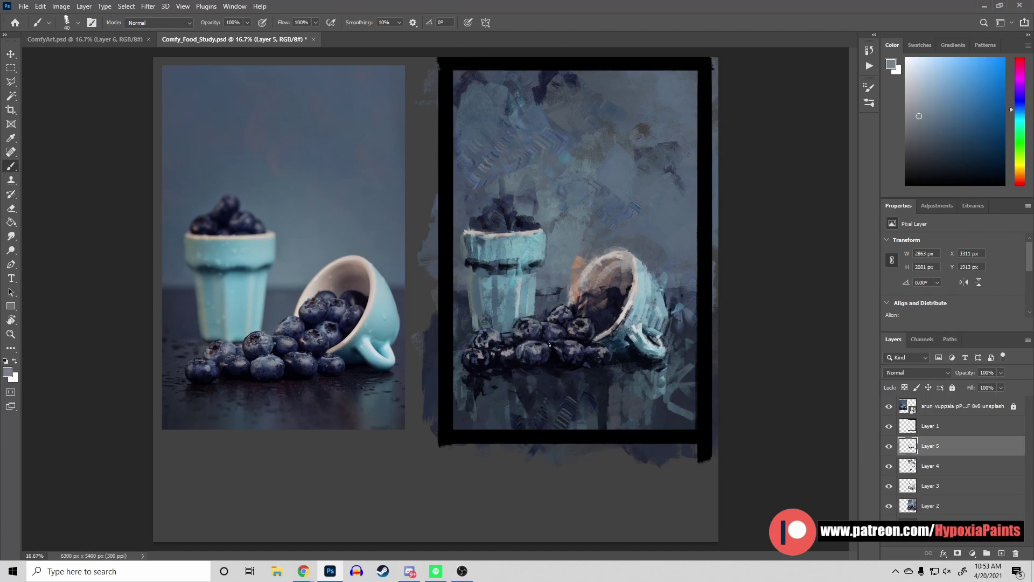
pyautogui.keyDown('alt'); pyautogui.click(519, 342); pyautogui.keyUp('alt')
pyautogui.keyDown('alt'); pyautogui.click(483, 360); pyautogui.keyUp('alt')
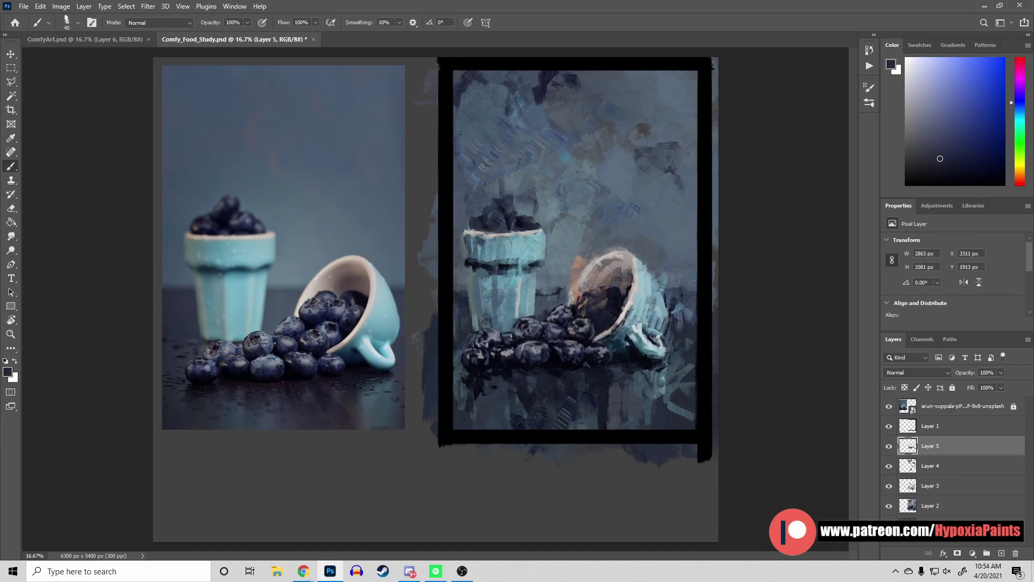
pyautogui.keyDown('alt'); pyautogui.click(499, 364); pyautogui.keyUp('alt')
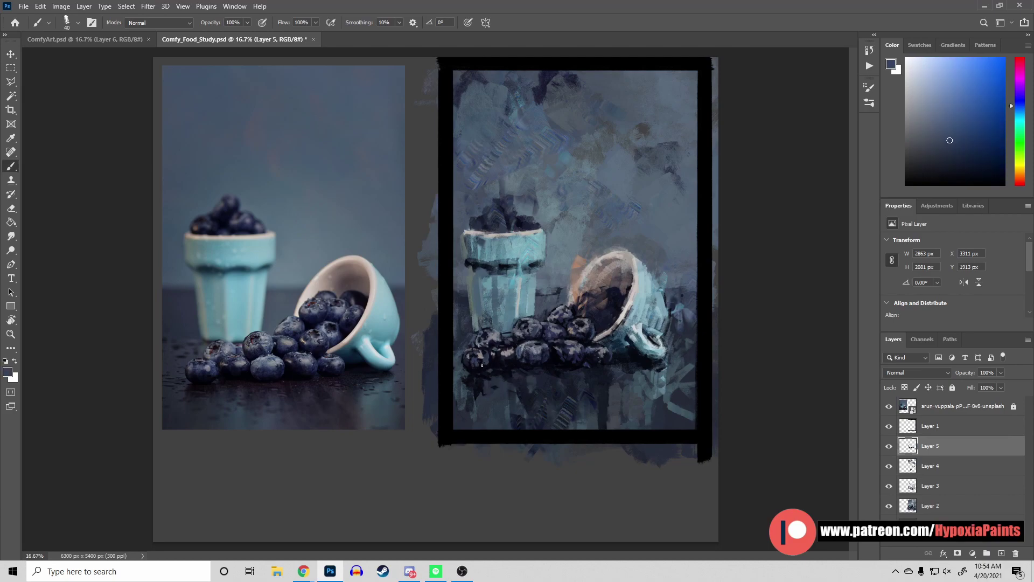
pyautogui.keyDown('alt'); pyautogui.click(482, 365); pyautogui.keyUp('alt')
pyautogui.keyDown('alt'); pyautogui.click(566, 377); pyautogui.keyUp('alt')
pyautogui.keyDown('alt'); pyautogui.click(545, 359); pyautogui.keyUp('alt')
pyautogui.keyDown('alt'); pyautogui.click(514, 354); pyautogui.keyUp('alt')
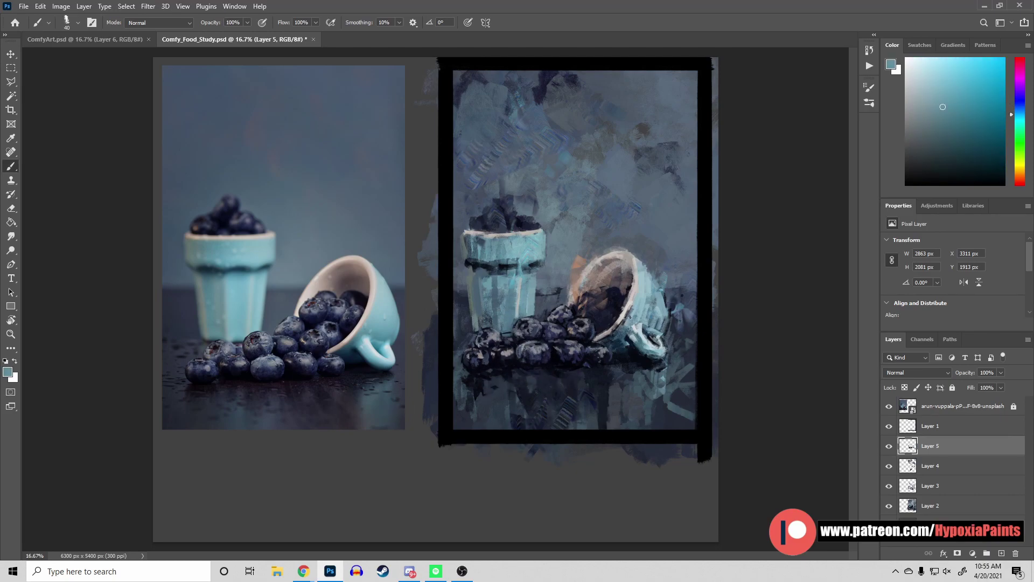
# Pick a near-black berry tone and add new empty Layer 6 above Layer 5
pyautogui.keyDown('alt'); pyautogui.click(694, 292); pyautogui.keyUp('alt')
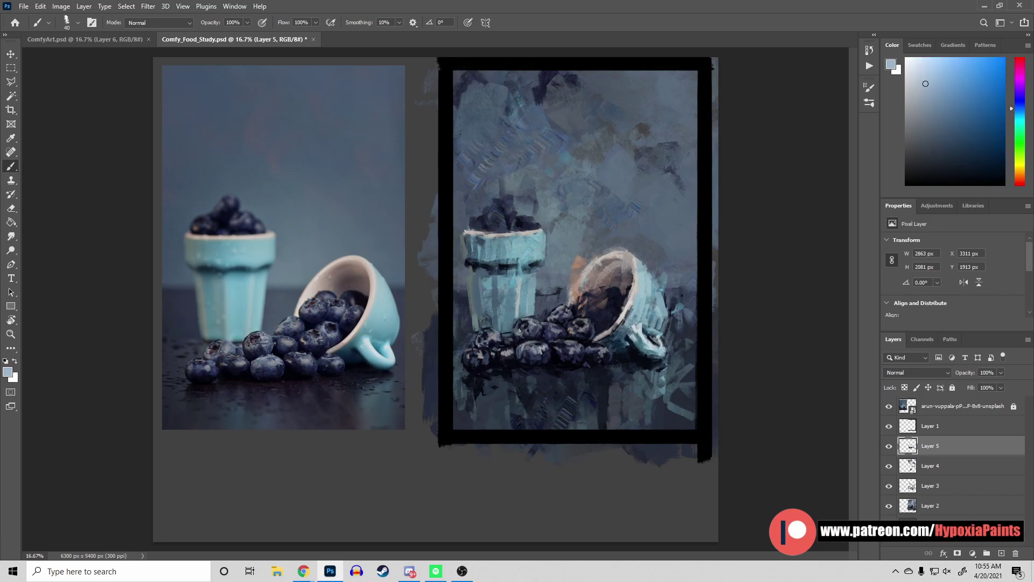
pyautogui.keyDown('alt'); pyautogui.click(493, 361); pyautogui.keyUp('alt')
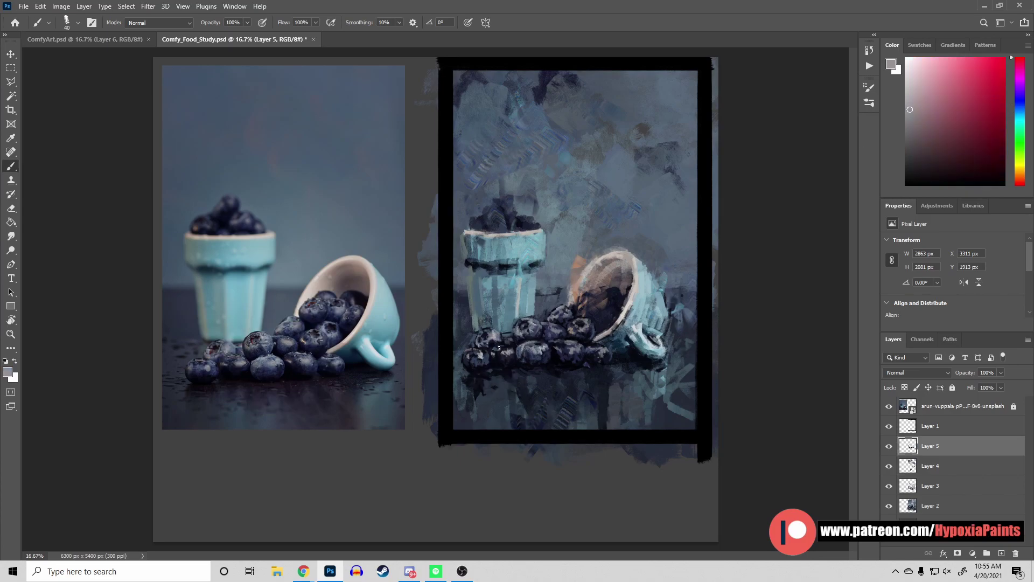
pyautogui.keyDown('alt'); pyautogui.click(500, 360); pyautogui.keyUp('alt')
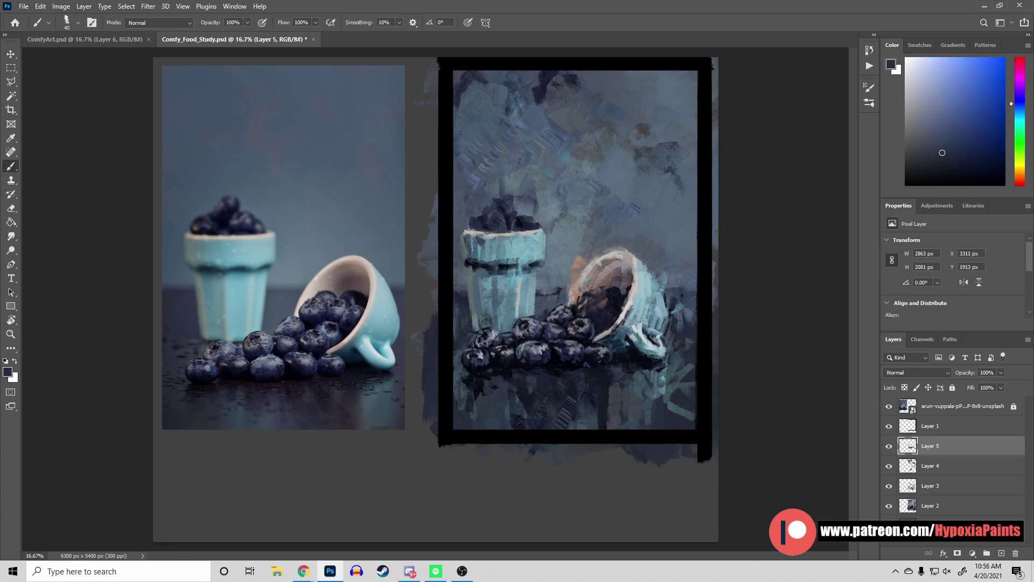
pyautogui.keyDown('alt'); pyautogui.click(498, 340); pyautogui.keyUp('alt')
pyautogui.keyDown('alt'); pyautogui.click(557, 346); pyautogui.keyUp('alt')
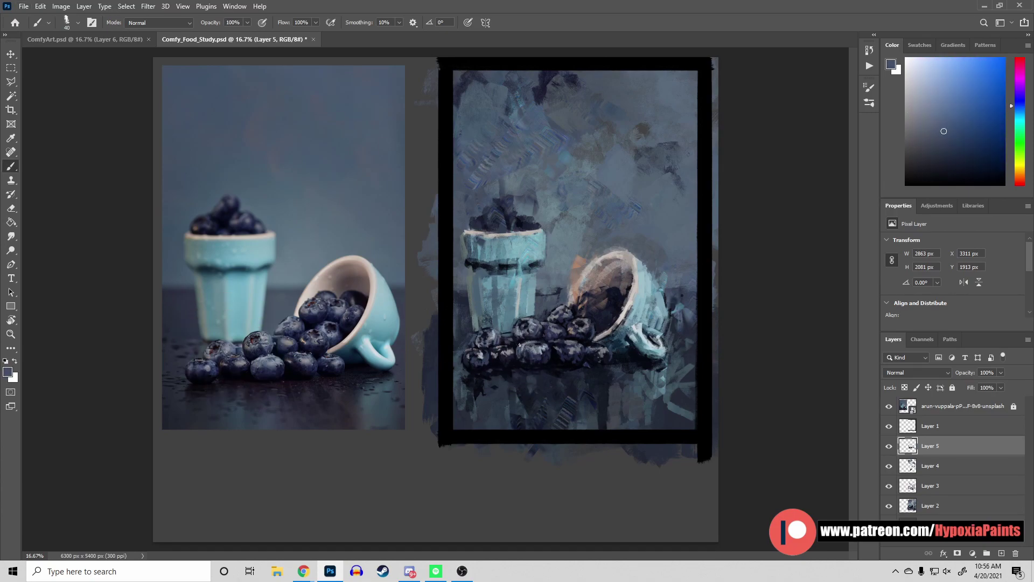
pyautogui.keyDown('alt'); pyautogui.click(535, 347); pyautogui.keyUp('alt')
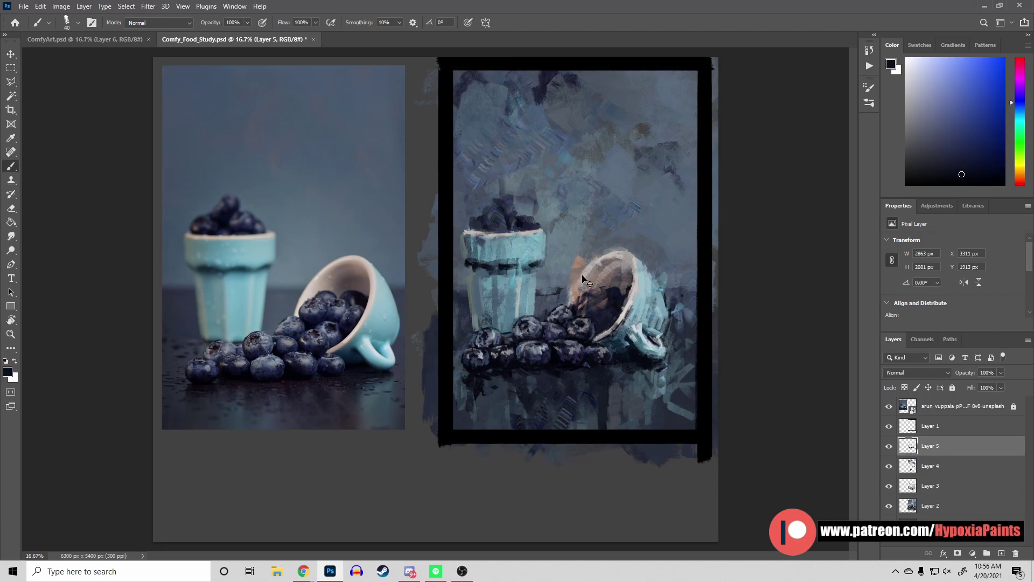
pyautogui.click(1001, 554)
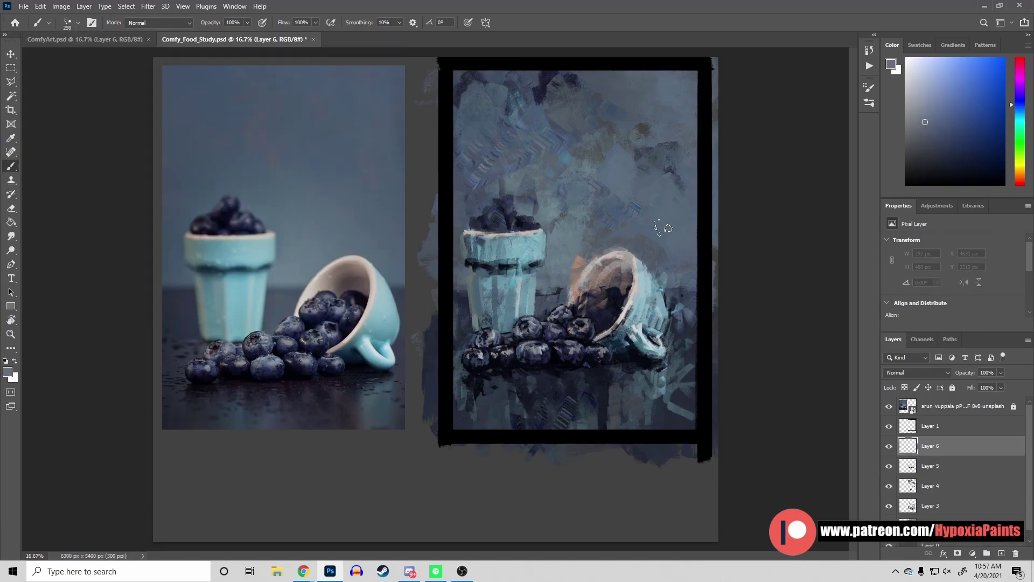
# Paint dark grey-blue strokes along the tipped cup's rim on Layer 6
pyautogui.keyDown('alt'); pyautogui.click(628, 377); pyautogui.keyUp('alt')
pyautogui.keyDown('alt'); pyautogui.click(502, 405); pyautogui.keyUp('alt')
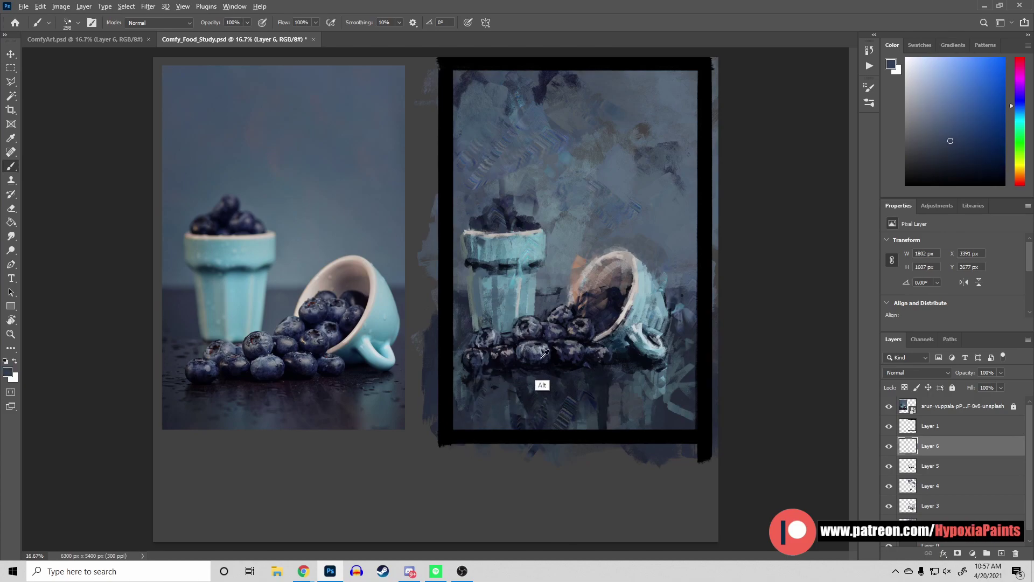
pyautogui.keyDown('alt'); pyautogui.click(576, 315); pyautogui.keyUp('alt')
pyautogui.moveTo(593, 307)
pyautogui.mouseDown()
pyautogui.moveTo(600, 285)
pyautogui.moveTo(625, 293)
pyautogui.mouseUp()
pyautogui.keyDown('alt'); pyautogui.click(560, 313); pyautogui.keyUp('alt')
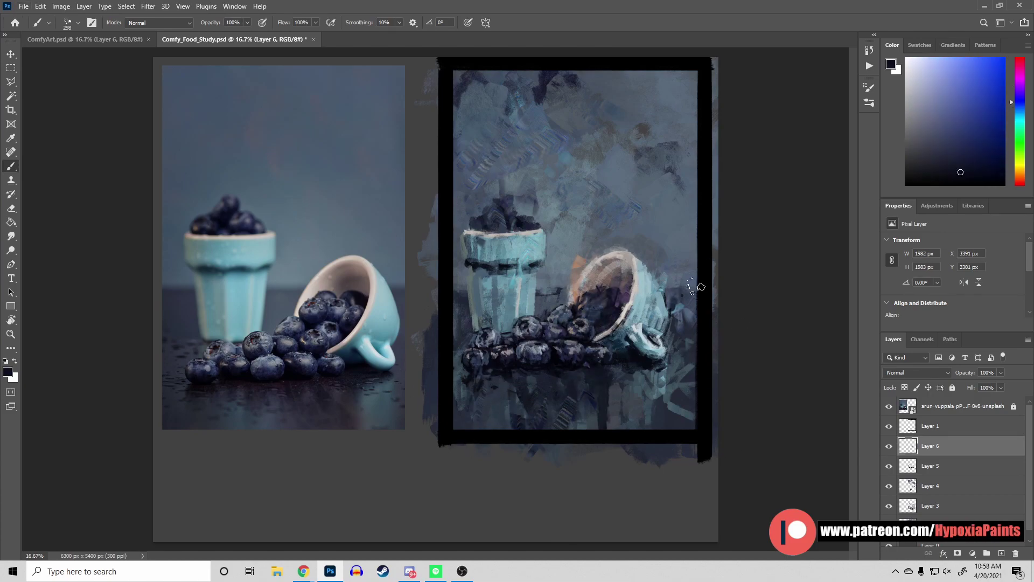
# Paint light grey strokes on the tipped cup's handle at brush size 250
pyautogui.keyDown('alt'); pyautogui.click(576, 369); pyautogui.keyUp('alt')
pyautogui.keyDown('alt'); pyautogui.click(576, 309); pyautogui.keyUp('alt')
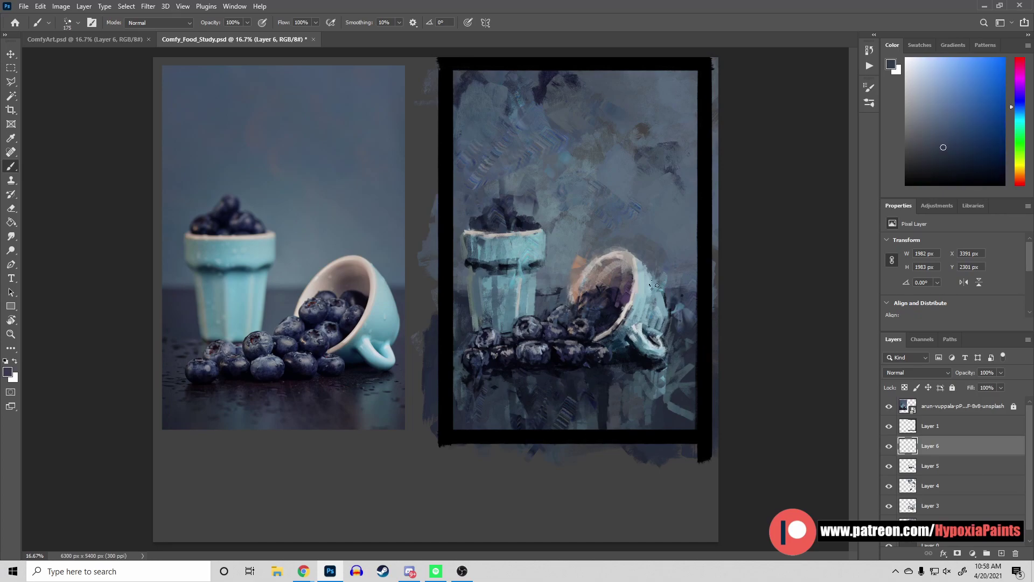
pyautogui.keyDown('alt'); pyautogui.click(576, 311); pyautogui.keyUp('alt')
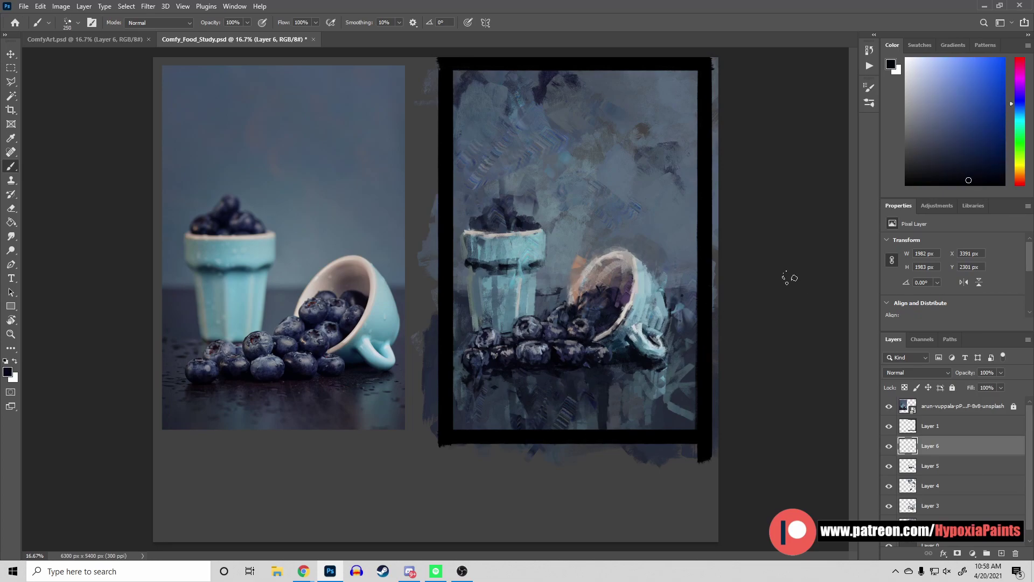
pyautogui.press('[')
pyautogui.press('[')
pyautogui.press('[')
pyautogui.keyDown('alt'); pyautogui.click(598, 307); pyautogui.keyUp('alt')
pyautogui.press(']')
pyautogui.press(']')
pyautogui.press(']')
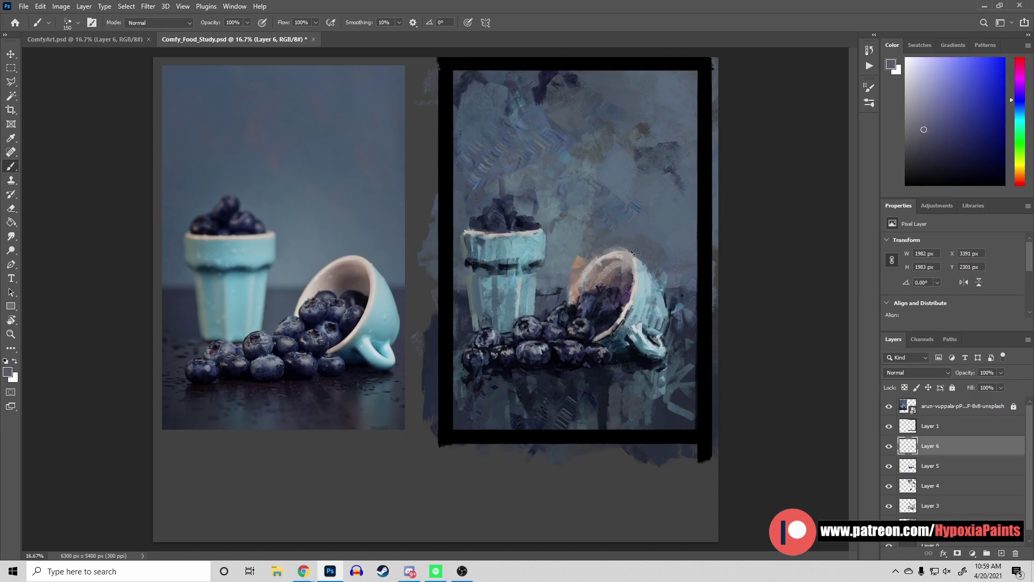
pyautogui.keyDown('alt'); pyautogui.click(619, 340); pyautogui.keyUp('alt')
pyautogui.moveTo(625, 342); pyautogui.dragTo(684, 353)
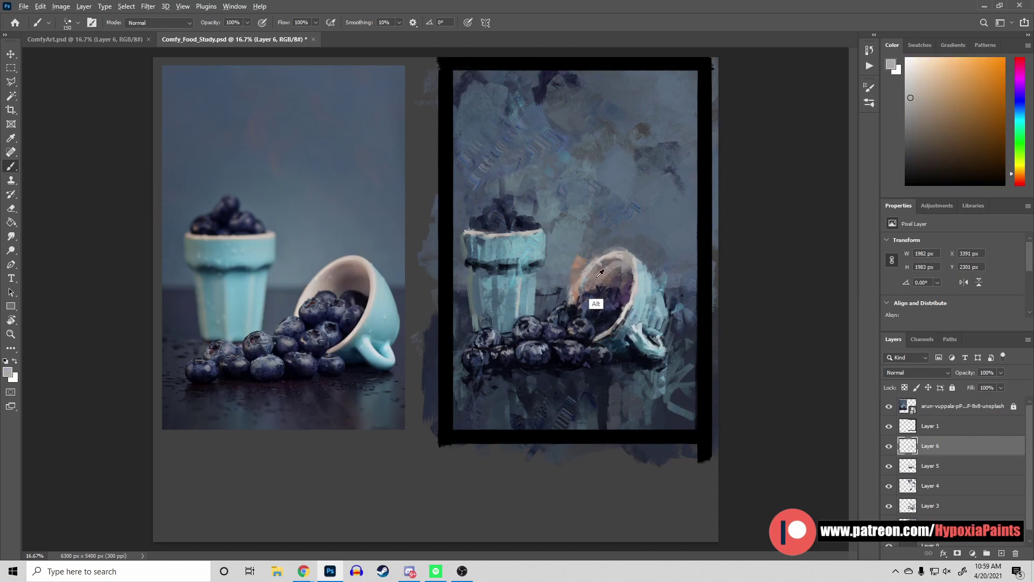
# Paint blue-grey strokes sampled from the photo around the cups and lower right
pyautogui.press(']')
pyautogui.press(']')
pyautogui.press(']')
pyautogui.keyDown('alt'); pyautogui.click(242, 236); pyautogui.keyUp('alt')
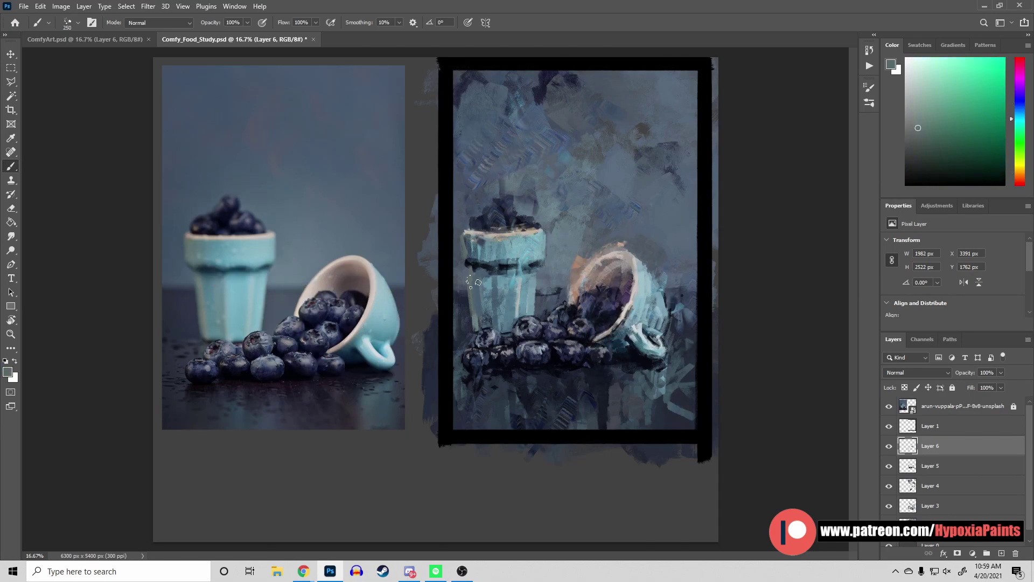
pyautogui.keyDown('alt'); pyautogui.click(445, 252); pyautogui.keyUp('alt')
pyautogui.moveTo(496, 243); pyautogui.dragTo(511, 272)
pyautogui.moveTo(617, 385)
pyautogui.mouseDown()
pyautogui.moveTo(633, 399)
pyautogui.moveTo(682, 385)
pyautogui.mouseUp()
# Sample dark blue, near-white and slate-blue tones, leaving the brush at size 300
pyautogui.keyDown('alt'); pyautogui.click(300, 293); pyautogui.keyUp('alt')
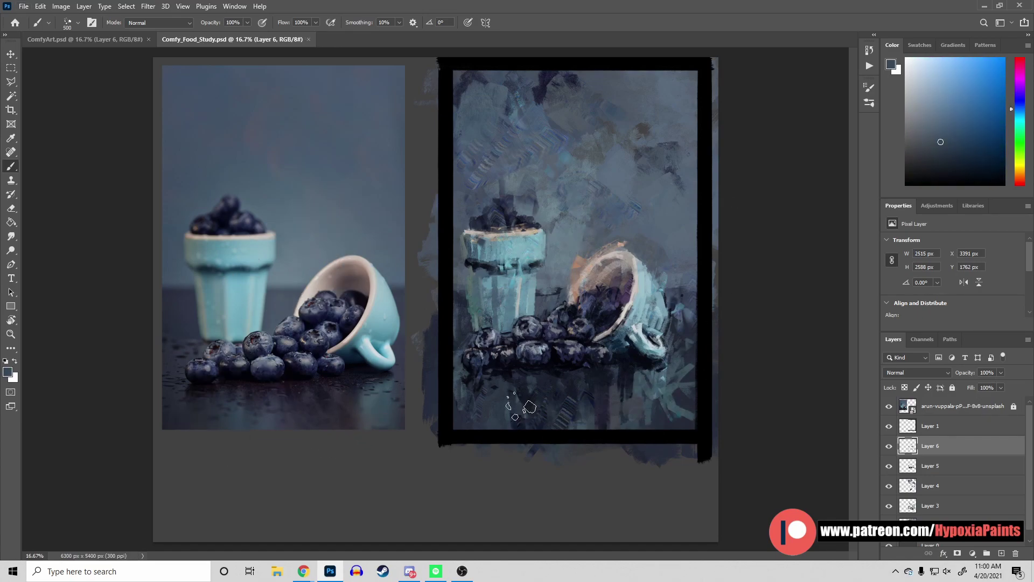
pyautogui.press(']')
pyautogui.press(']')
pyautogui.press(']')
pyautogui.keyDown('alt'); pyautogui.click(537, 356); pyautogui.keyUp('alt')
pyautogui.press('[')
pyautogui.press('[')
pyautogui.press('[')
pyautogui.keyDown('alt'); pyautogui.click(641, 324); pyautogui.keyUp('alt')
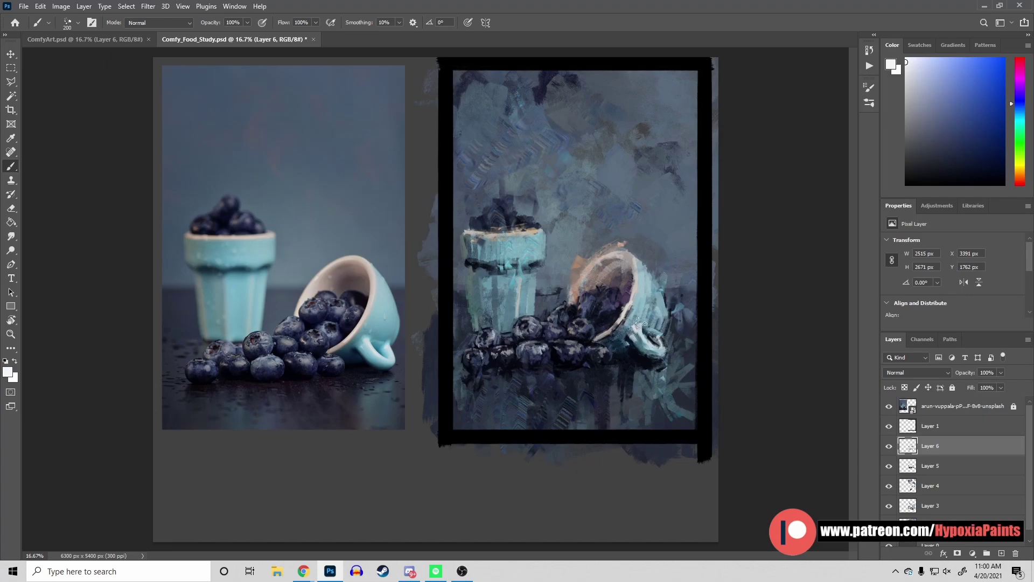
pyautogui.keyDown('alt'); pyautogui.click(657, 382); pyautogui.keyUp('alt')
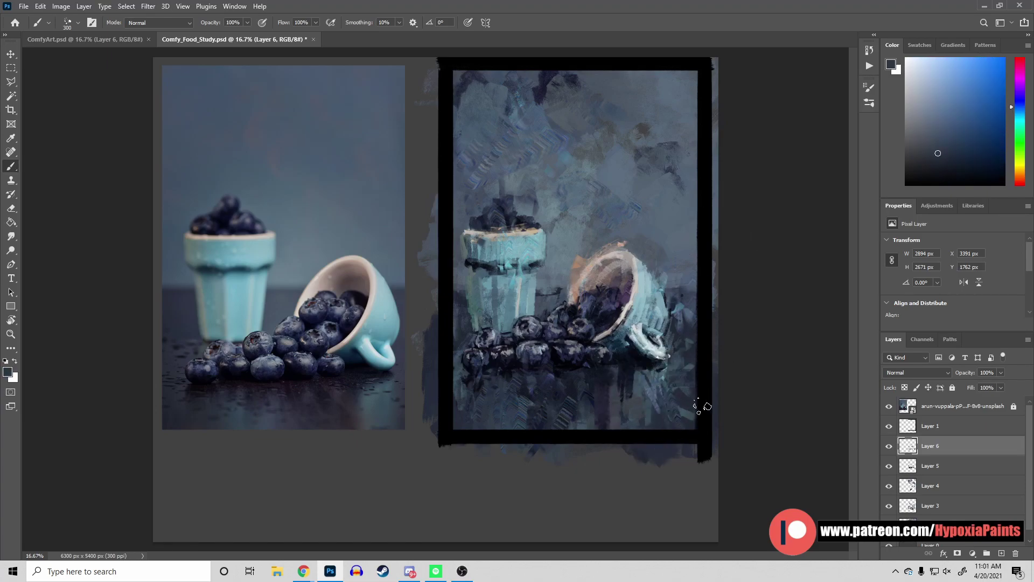
pyautogui.press(']')
pyautogui.press(']')
pyautogui.press(']')
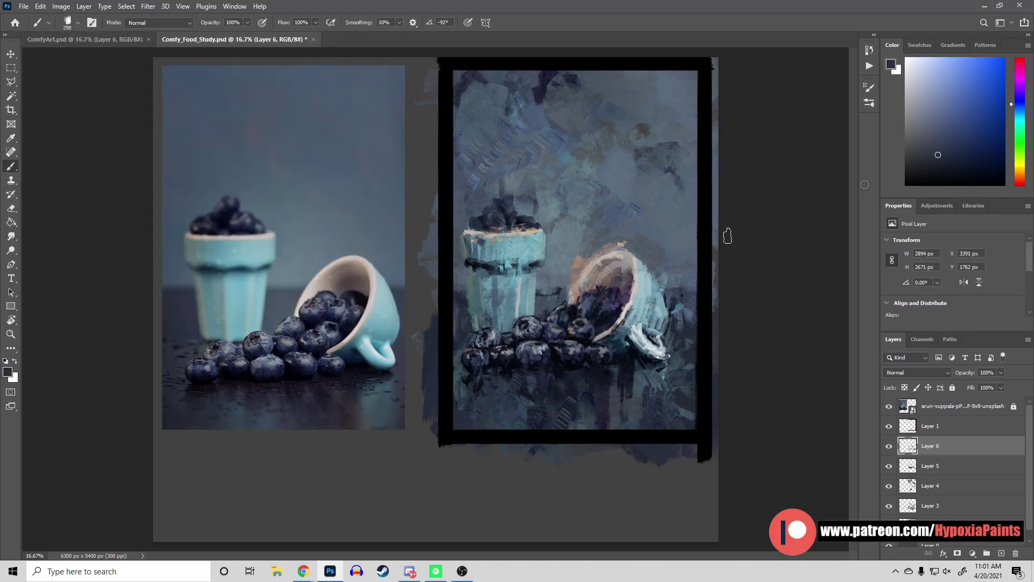
# Paint broad dark navy strokes in the upper-right and lower-left background at brush size 1000
pyautogui.keyDown('alt'); pyautogui.click(525, 332); pyautogui.keyUp('alt')
pyautogui.keyDown('alt'); pyautogui.click(231, 131); pyautogui.keyUp('alt')
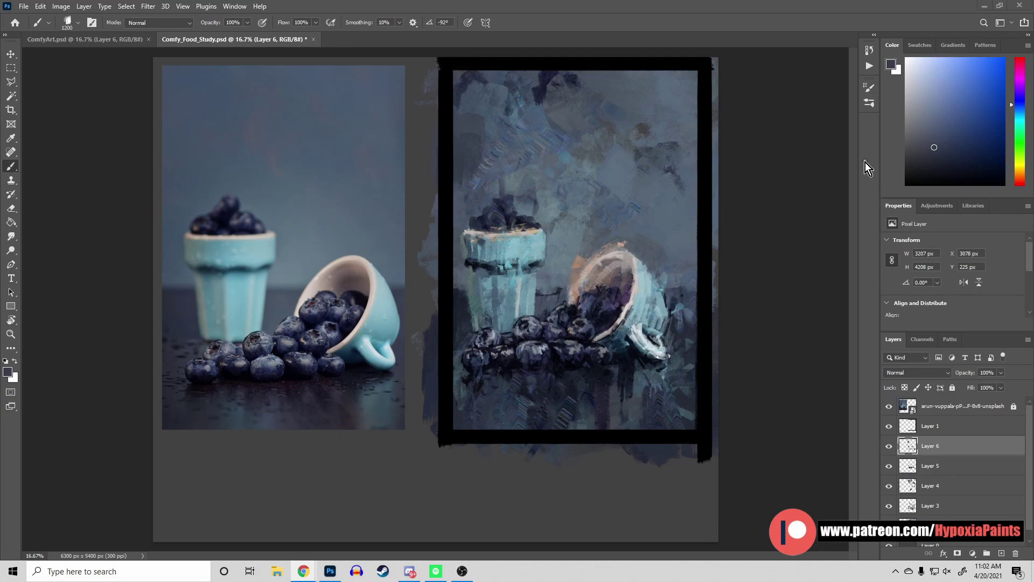
pyautogui.press('[')
pyautogui.press('[')
pyautogui.keyDown('alt'); pyautogui.click(653, 173); pyautogui.keyUp('alt')
pyautogui.moveTo(635, 108); pyautogui.dragTo(695, 205)
pyautogui.keyDown('alt'); pyautogui.click(686, 242); pyautogui.keyUp('alt')
pyautogui.moveTo(468, 399); pyautogui.dragTo(474, 447)
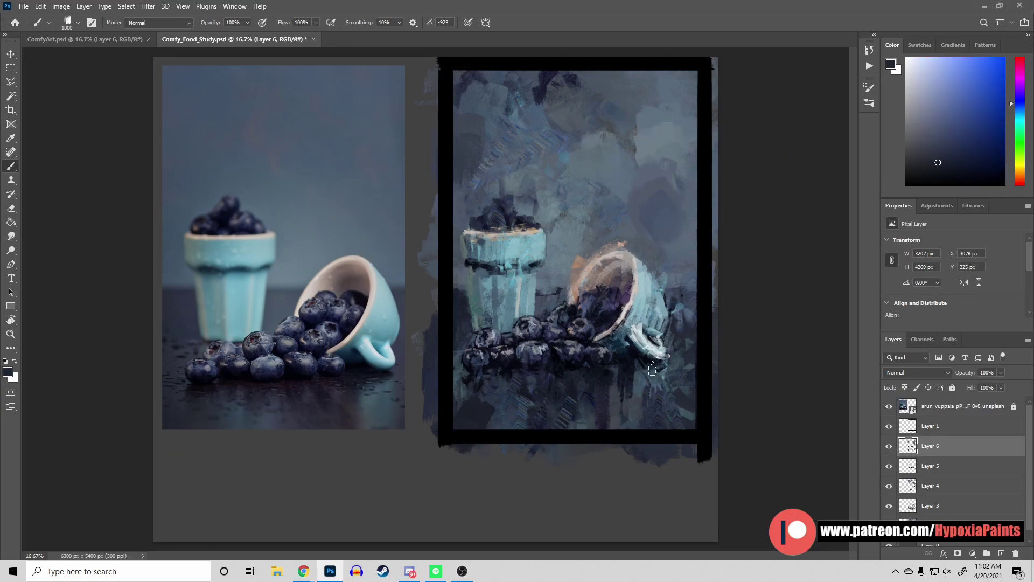
pyautogui.keyDown('alt'); pyautogui.click(652, 369); pyautogui.keyUp('alt')
# Shrink the brush to 125 and sample darker and light grey tones
pyautogui.press('[')
pyautogui.press('[')
pyautogui.press('[')
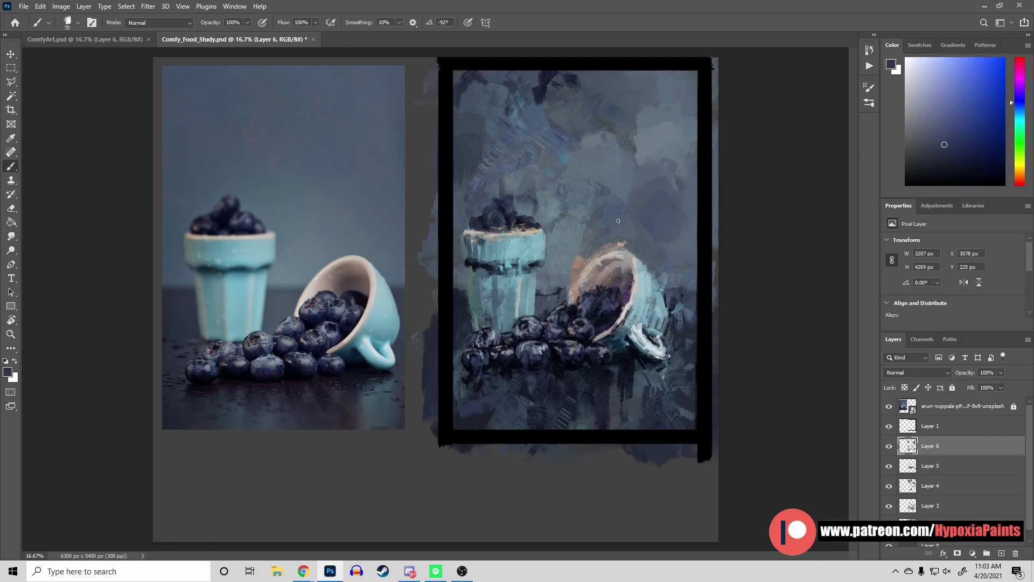
pyautogui.keyDown('alt'); pyautogui.click(619, 356); pyautogui.keyUp('alt')
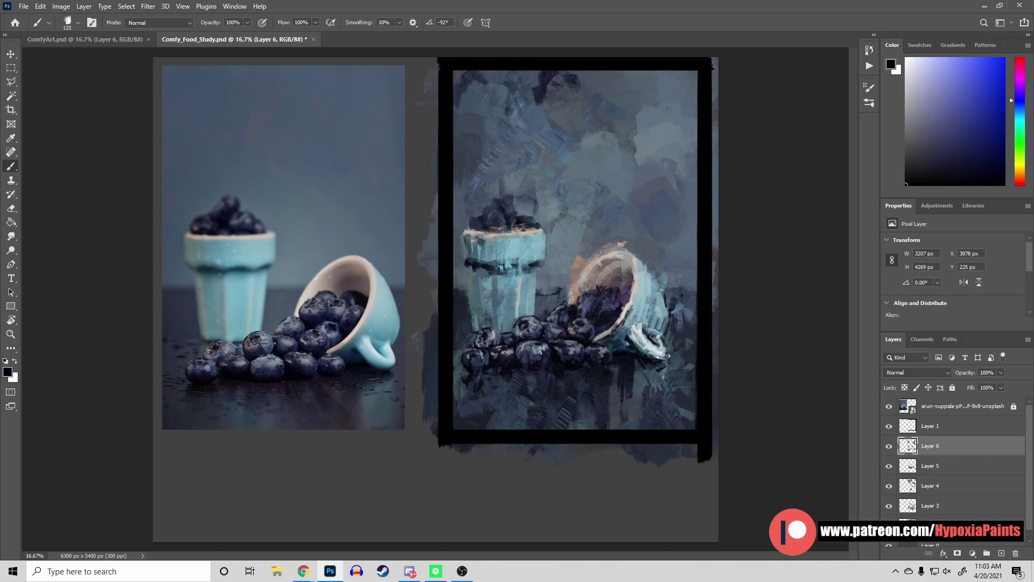
pyautogui.keyDown('alt'); pyautogui.click(637, 356); pyautogui.keyUp('alt')
pyautogui.press(']')
pyautogui.press(']')
pyautogui.keyDown('alt'); pyautogui.click(420, 265); pyautogui.keyUp('alt')
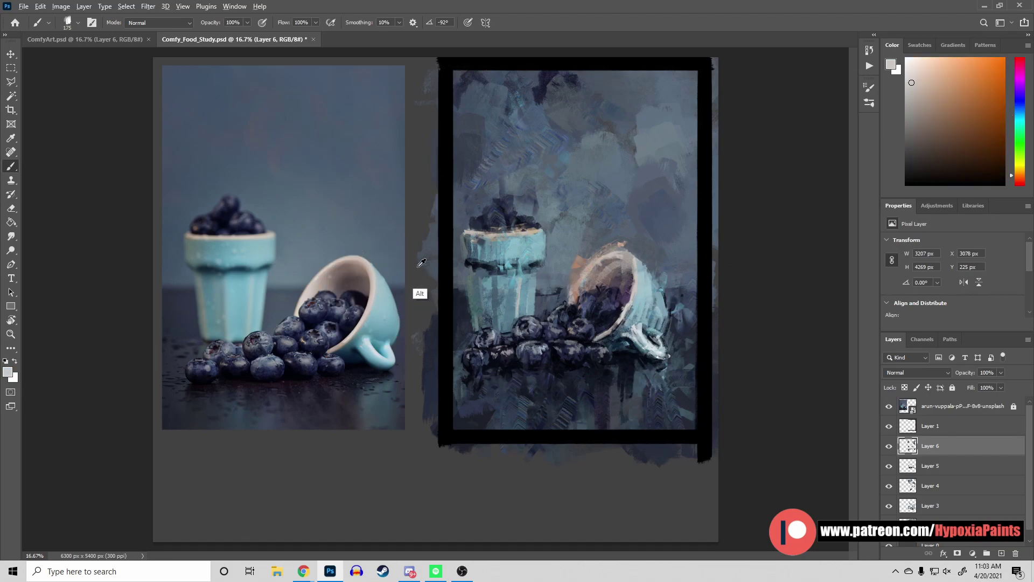
pyautogui.keyDown('alt'); pyautogui.click(627, 267); pyautogui.keyUp('alt')
# Sample dark blue, lighter blue and light cyan from the painted cup, ending at brush size 300
pyautogui.keyDown('alt'); pyautogui.click(469, 280); pyautogui.keyUp('alt')
pyautogui.keyDown('alt'); pyautogui.click(624, 271); pyautogui.keyUp('alt')
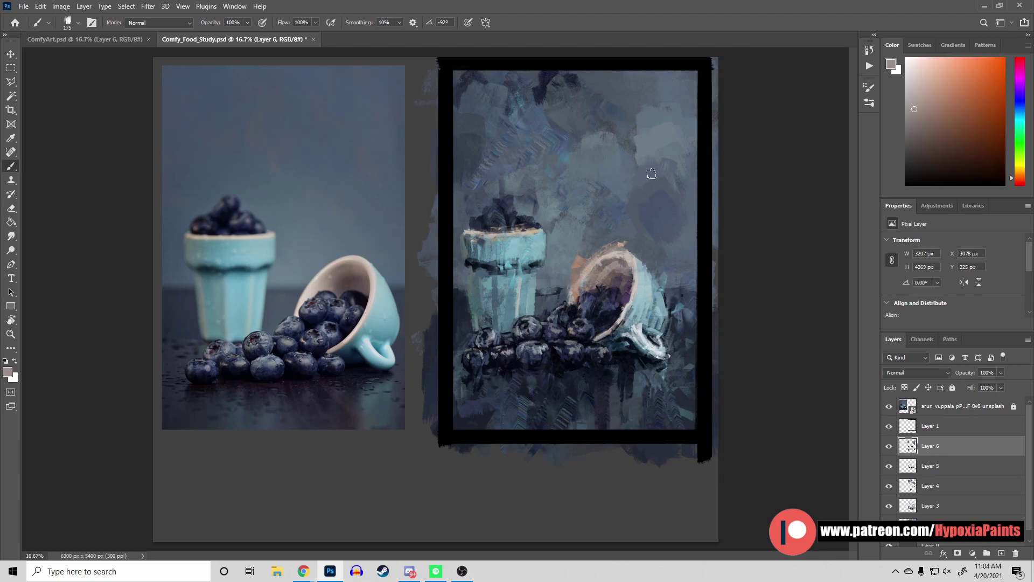
pyautogui.keyDown('alt'); pyautogui.click(654, 168); pyautogui.keyUp('alt')
pyautogui.keyDown('alt'); pyautogui.click(654, 290); pyautogui.keyUp('alt')
pyautogui.press(']')
pyautogui.press(']')
pyautogui.press(']')
pyautogui.keyDown('alt'); pyautogui.click(679, 289); pyautogui.keyUp('alt')
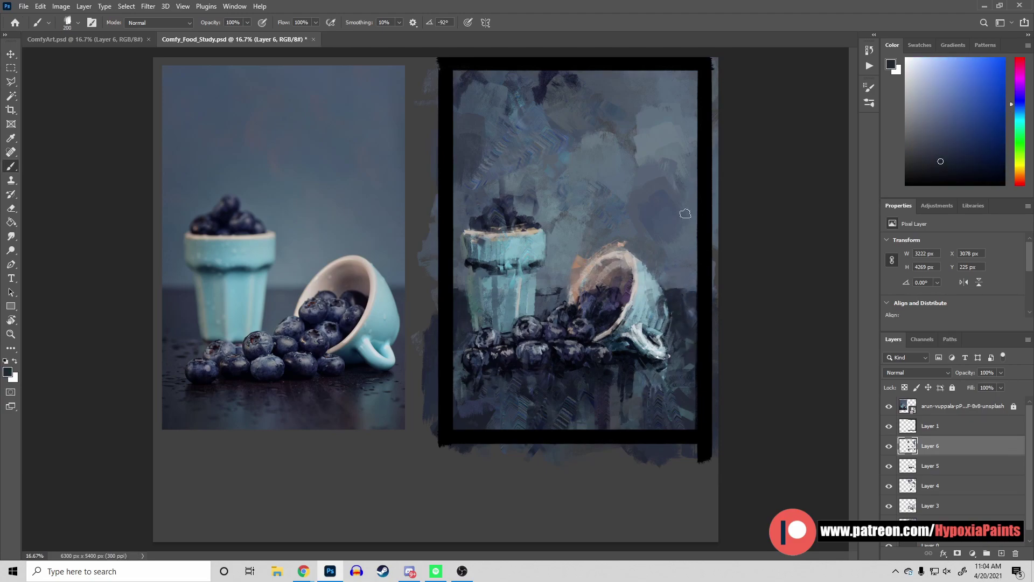
pyautogui.keyDown('alt'); pyautogui.click(686, 315); pyautogui.keyUp('alt')
pyautogui.keyDown('alt'); pyautogui.click(657, 279); pyautogui.keyUp('alt')
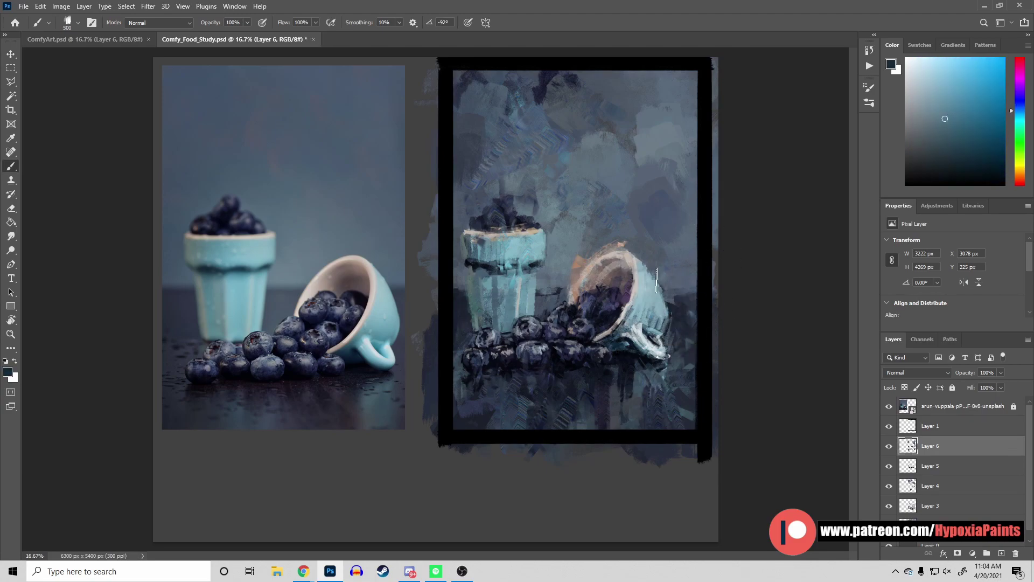
pyautogui.press('[')
pyautogui.press('[')
pyautogui.keyDown('alt'); pyautogui.click(680, 314); pyautogui.keyUp('alt')
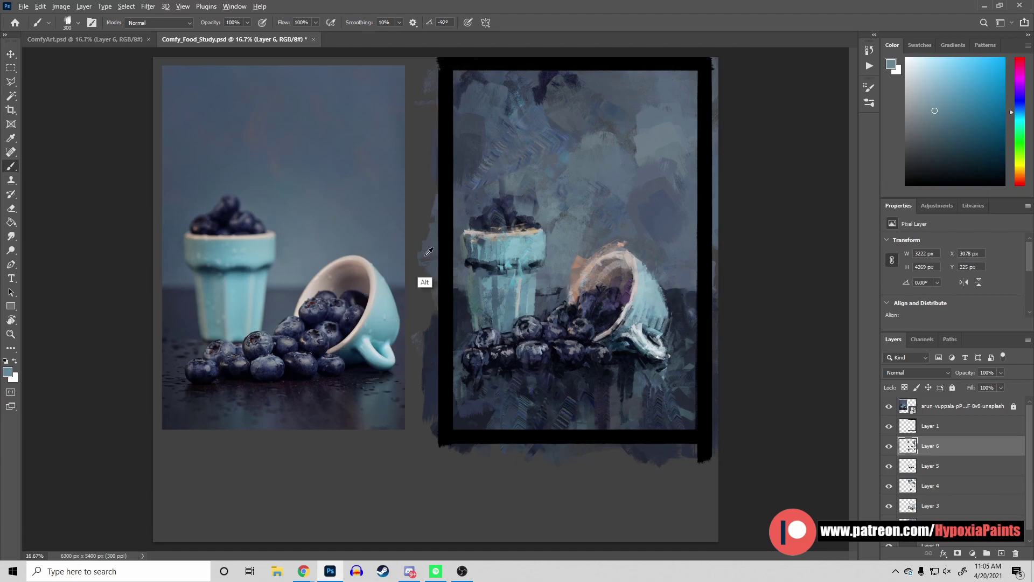
# Sample light cyan tones from the tipped cup and shrink the brush to 175
pyautogui.keyDown('alt'); pyautogui.click(679, 295); pyautogui.keyUp('alt')
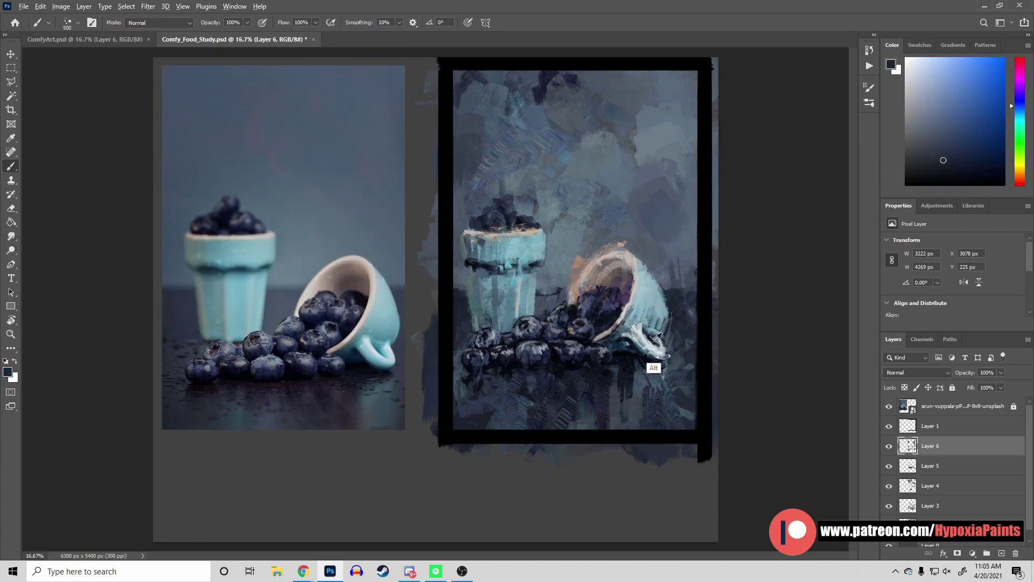
pyautogui.keyDown('alt'); pyautogui.click(657, 338); pyautogui.keyUp('alt')
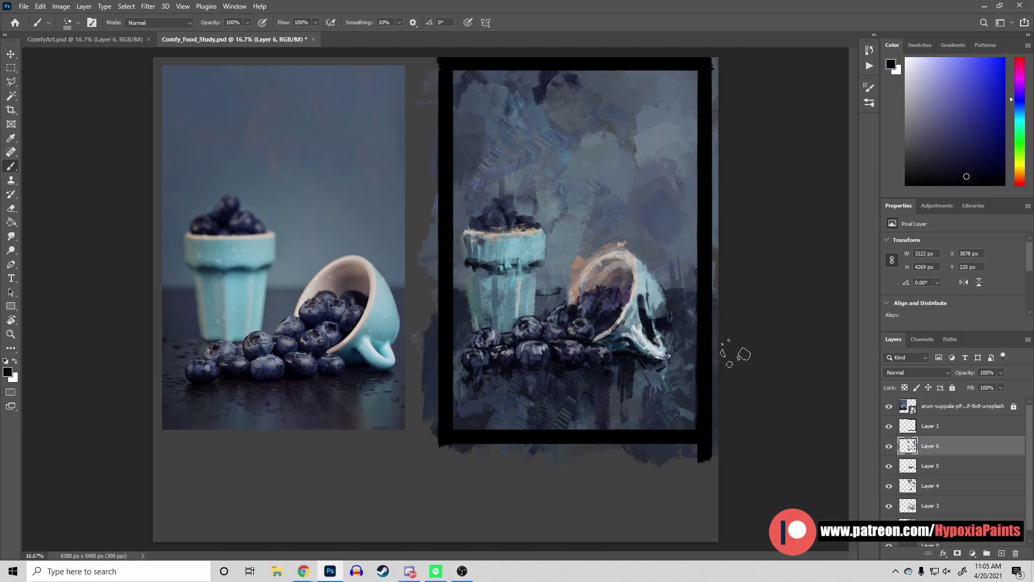
pyautogui.keyDown('alt'); pyautogui.click(653, 310); pyautogui.keyUp('alt')
pyautogui.press('[')
pyautogui.press('[')
pyautogui.press('[')
pyautogui.keyDown('alt'); pyautogui.click(668, 345); pyautogui.keyUp('alt')
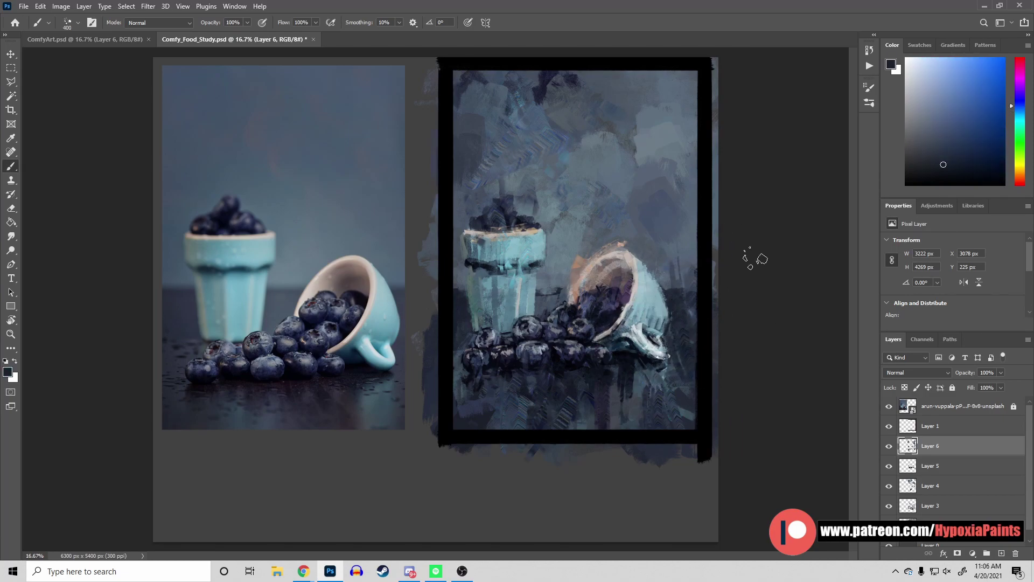
pyautogui.keyDown('alt'); pyautogui.click(666, 315); pyautogui.keyUp('alt')
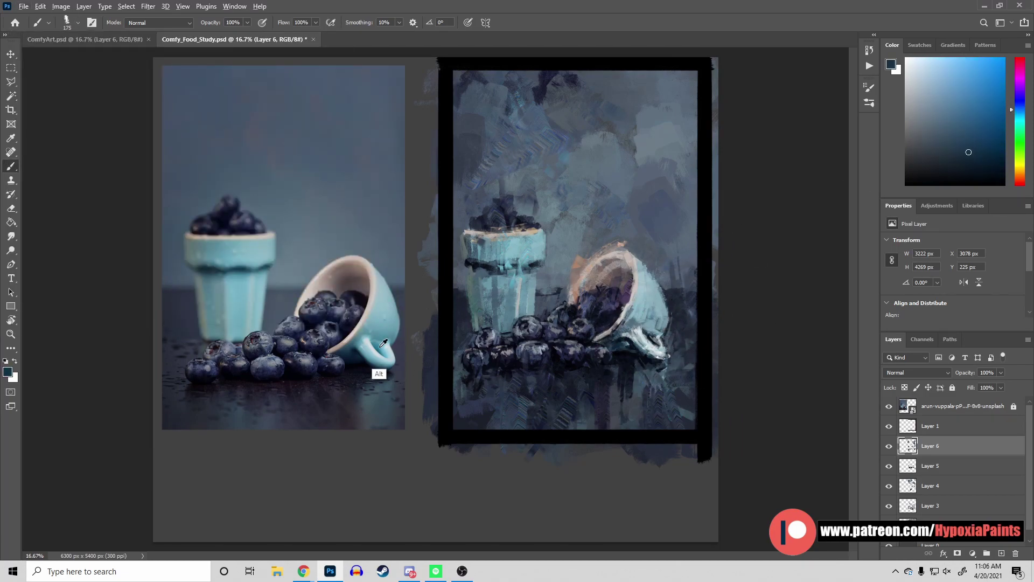
# Add warm light grey and darker teal tones, shrinking the brush to 100, then 60
pyautogui.keyDown('alt'); pyautogui.click(381, 371); pyautogui.keyUp('alt')
pyautogui.keyDown('alt'); pyautogui.click(633, 322); pyautogui.keyUp('alt')
pyautogui.press('[')
pyautogui.press('[')
pyautogui.press('[')
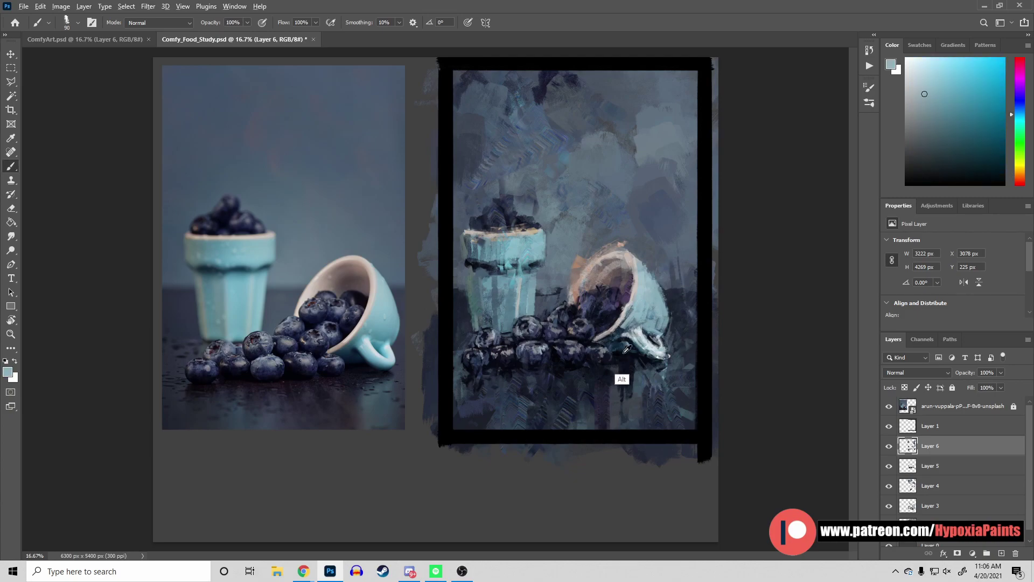
pyautogui.keyDown('alt'); pyautogui.click(626, 349); pyautogui.keyUp('alt')
pyautogui.keyDown('alt'); pyautogui.click(636, 371); pyautogui.keyUp('alt')
pyautogui.press('[')
pyautogui.press('[')
pyautogui.press('[')
# Work lighter blue-grey and dark navy tones into the tipped cup
pyautogui.keyDown('alt'); pyautogui.click(653, 362); pyautogui.keyUp('alt')
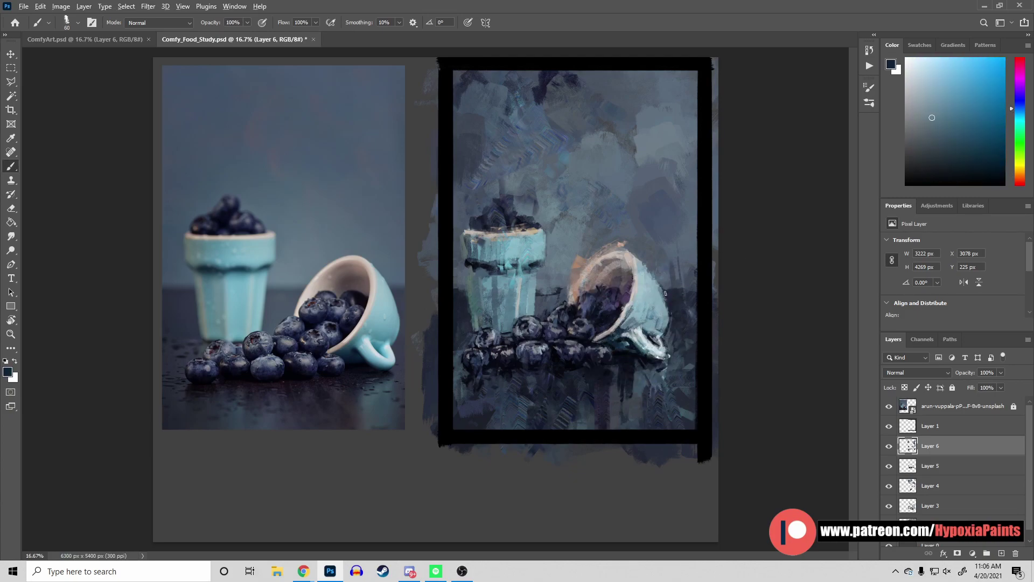
pyautogui.keyDown('alt'); pyautogui.click(659, 318); pyautogui.keyUp('alt')
pyautogui.keyDown('alt'); pyautogui.click(684, 306); pyautogui.keyUp('alt')
pyautogui.keyDown('alt'); pyautogui.click(673, 356); pyautogui.keyUp('alt')
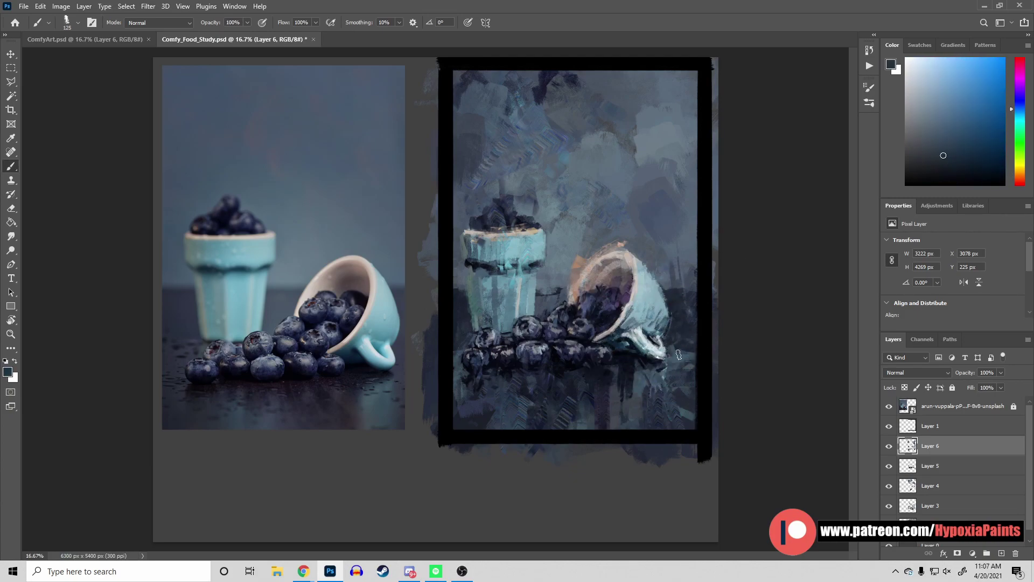
pyautogui.keyDown('alt'); pyautogui.click(678, 308); pyautogui.keyUp('alt')
pyautogui.keyDown('alt'); pyautogui.click(677, 349); pyautogui.keyUp('alt')
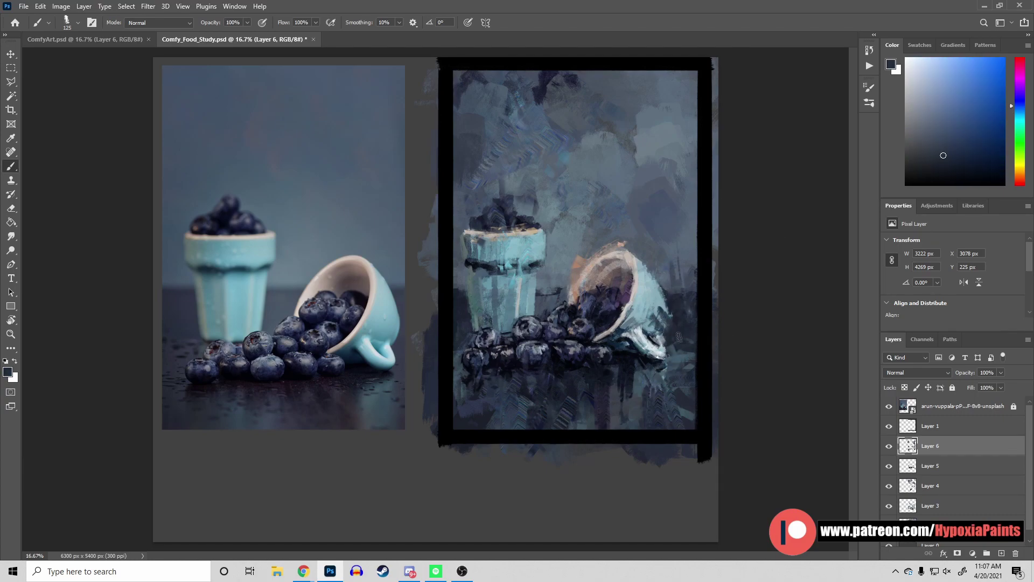
pyautogui.keyDown('alt'); pyautogui.click(649, 329); pyautogui.keyUp('alt')
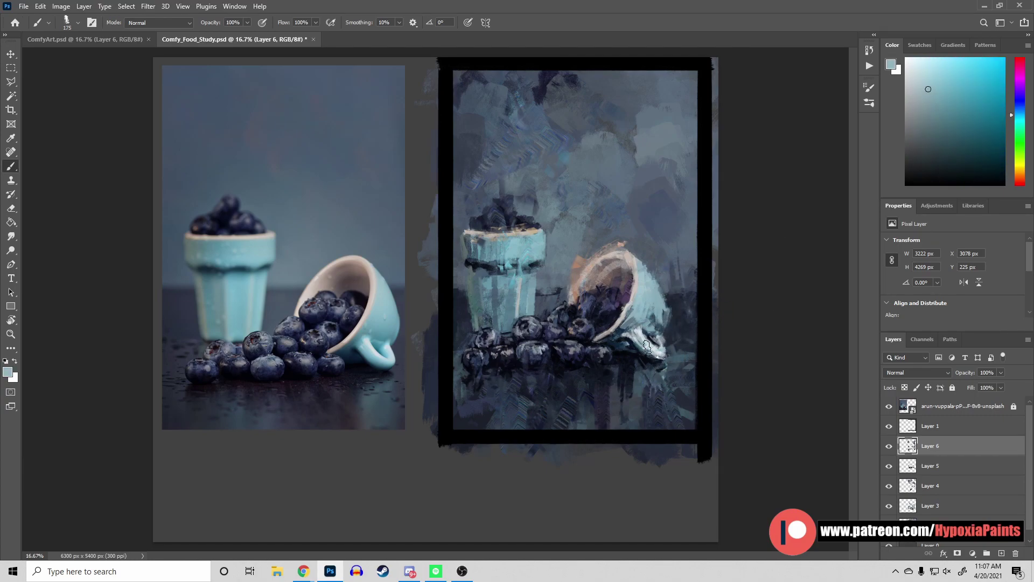
# Add near-black accents at brush size 90 and light cyan touches, then save
pyautogui.press('[')
pyautogui.press('[')
pyautogui.keyDown('alt'); pyautogui.click(648, 350); pyautogui.keyUp('alt')
pyautogui.keyDown('alt'); pyautogui.click(668, 361); pyautogui.keyUp('alt')
pyautogui.keyDown('alt'); pyautogui.click(635, 360); pyautogui.keyUp('alt')
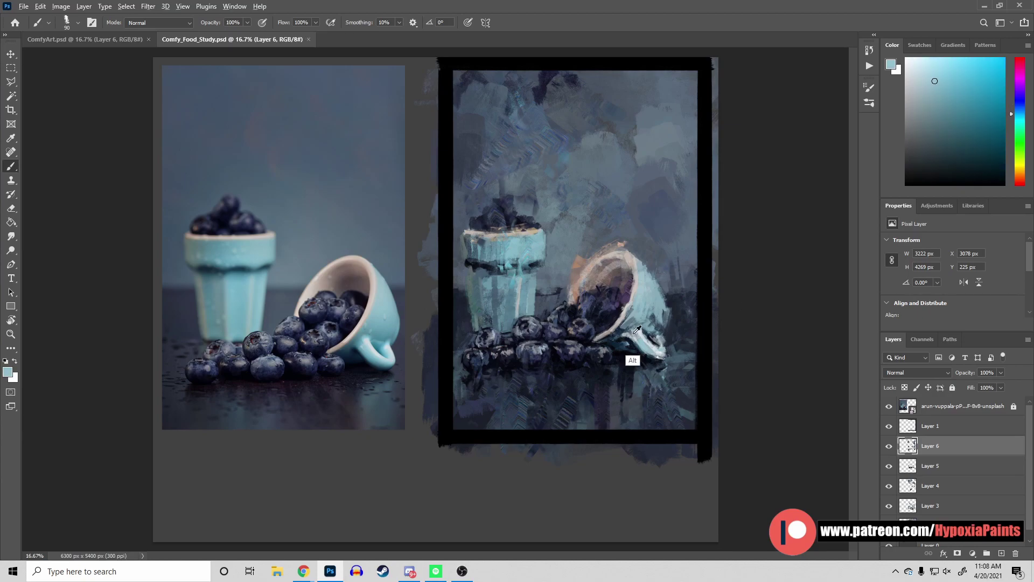
pyautogui.keyDown('alt'); pyautogui.click(646, 382); pyautogui.keyUp('alt')
pyautogui.hotkey('ctrl', 's')
pyautogui.keyDown('alt'); pyautogui.click(633, 308); pyautogui.keyUp('alt')
# Switch brush preset and lay greyish blue, warm grey, teal and near-black tones on the cup
pyautogui.click(67, 22)
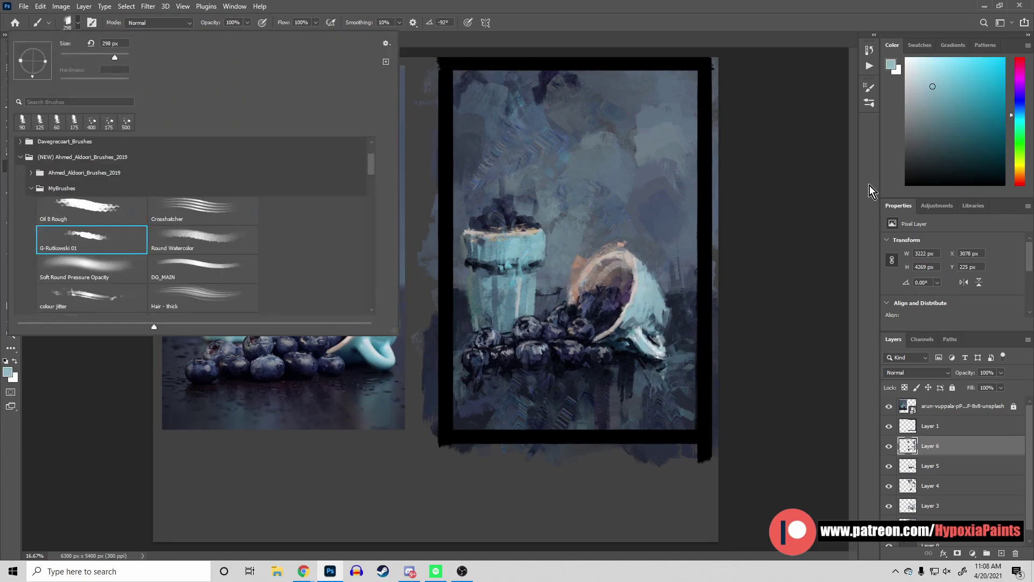
pyautogui.doubleClick(92, 294)
pyautogui.keyDown('alt'); pyautogui.click(674, 309); pyautogui.keyUp('alt')
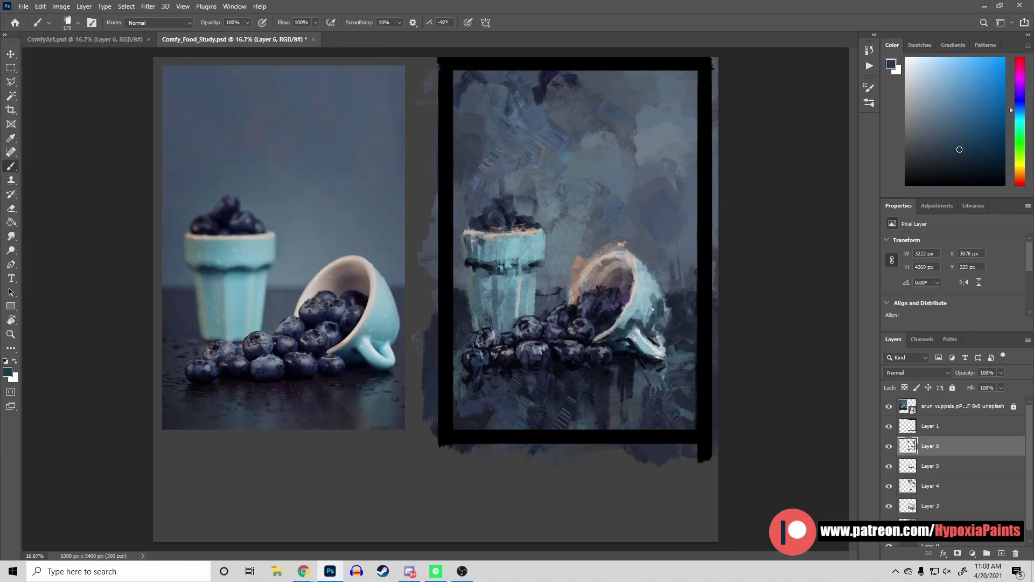
pyautogui.keyDown('alt'); pyautogui.click(641, 312); pyautogui.keyUp('alt')
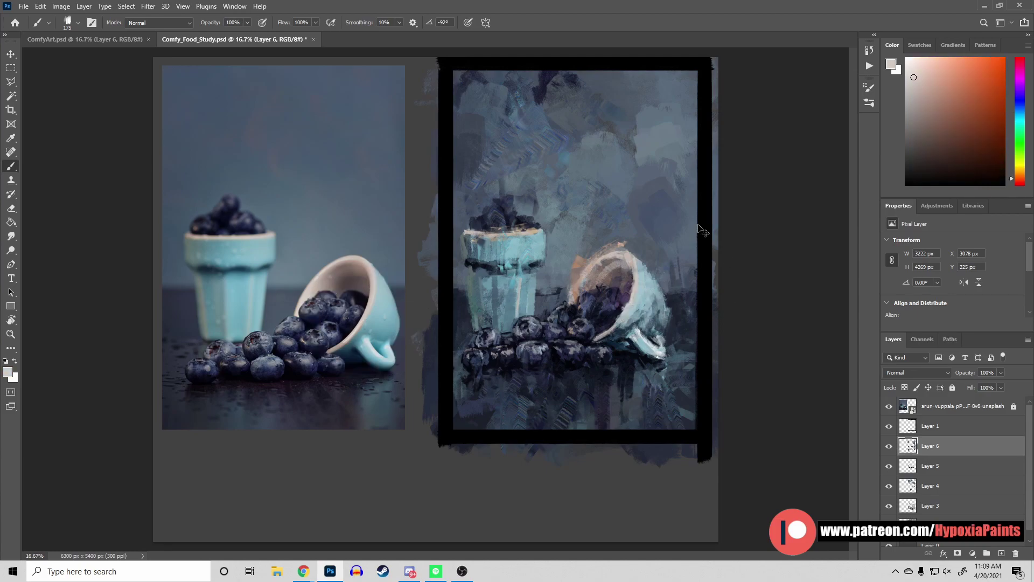
pyautogui.keyDown('alt'); pyautogui.click(685, 347); pyautogui.keyUp('alt')
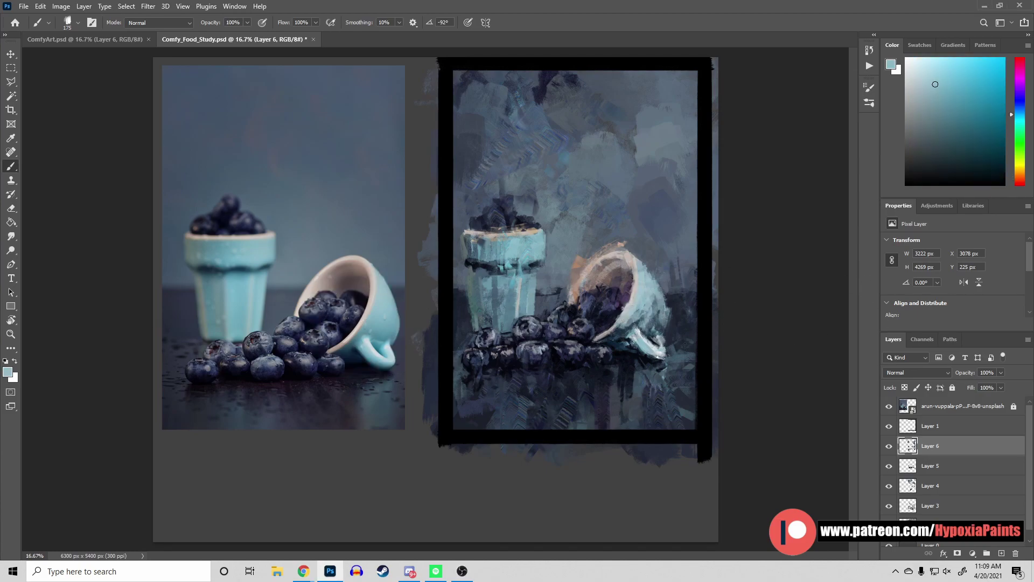
pyautogui.keyDown('alt'); pyautogui.click(611, 337); pyautogui.keyUp('alt')
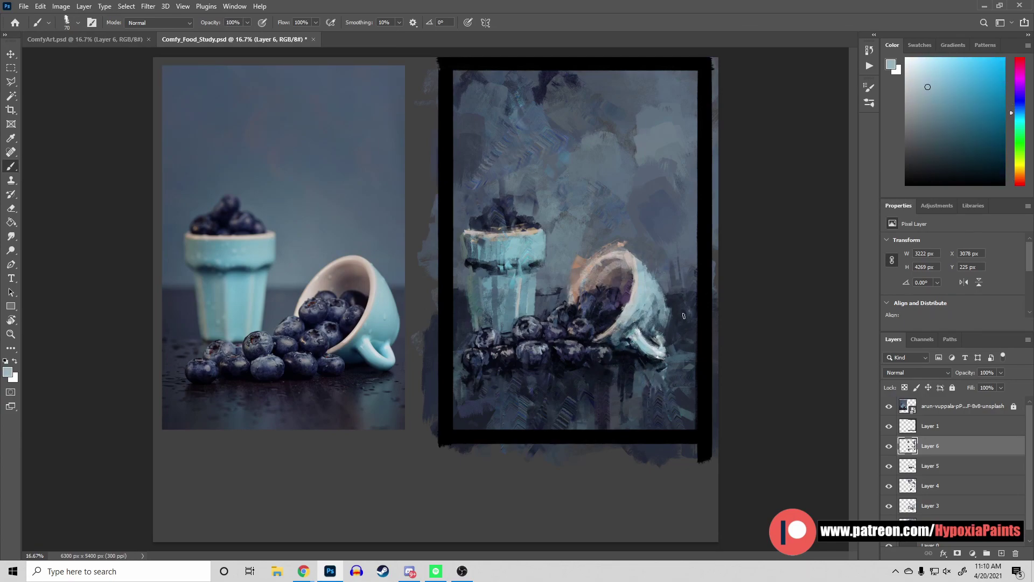
# Paint light teal and warm grey strokes on the tipped cup, then save
pyautogui.keyDown('alt'); pyautogui.click(663, 334); pyautogui.keyUp('alt')
pyautogui.keyDown('alt'); pyautogui.click(671, 318); pyautogui.keyUp('alt')
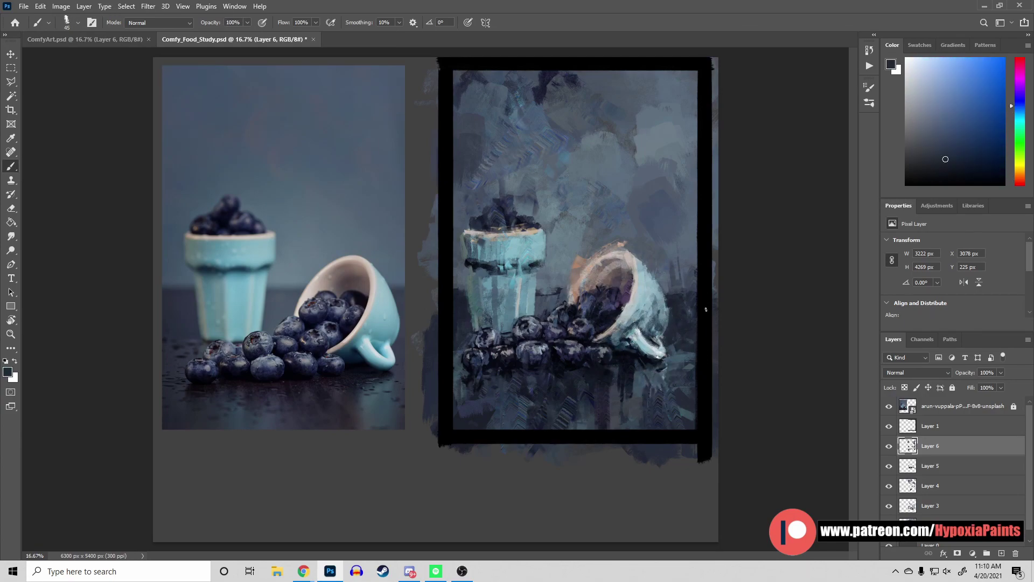
pyautogui.keyDown('alt'); pyautogui.click(659, 347); pyautogui.keyUp('alt')
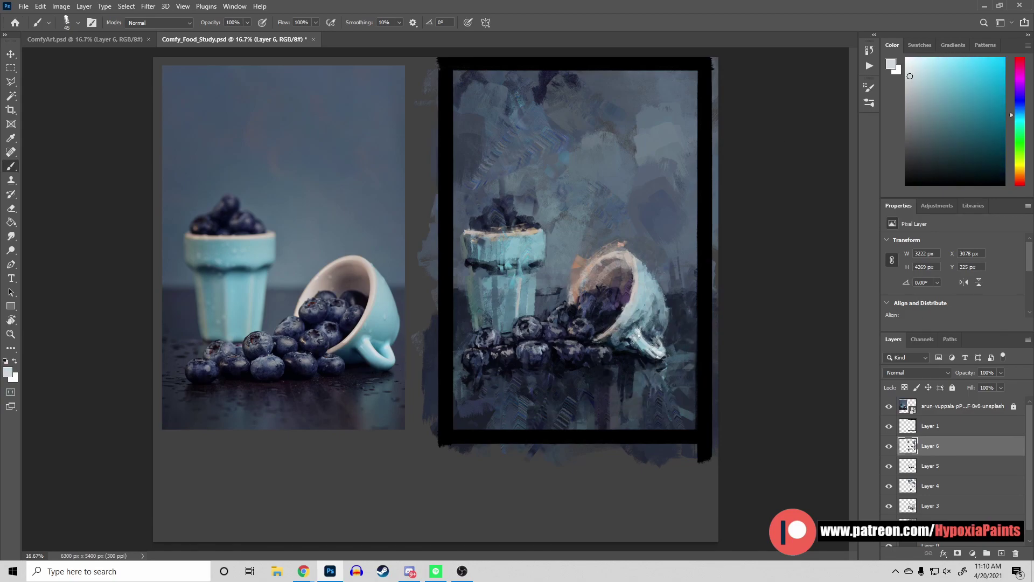
pyautogui.keyDown('alt'); pyautogui.click(617, 325); pyautogui.keyUp('alt')
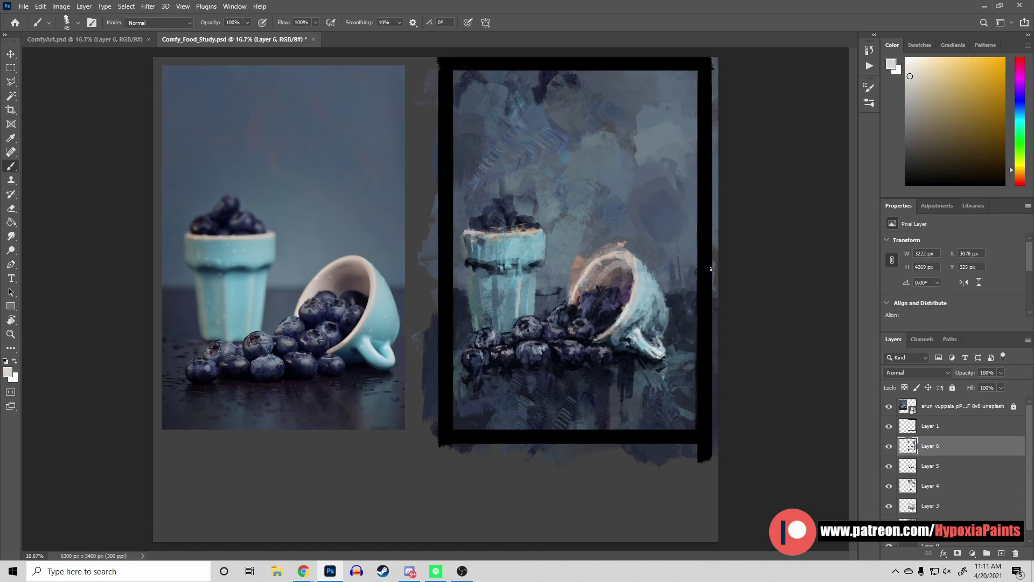
pyautogui.moveTo(585, 277); pyautogui.dragTo(593, 262)
pyautogui.hotkey('ctrl', 's')
# Add dark blue-grey and near-black blue accents, then save the painting
pyautogui.keyDown('alt'); pyautogui.click(646, 254); pyautogui.keyUp('alt')
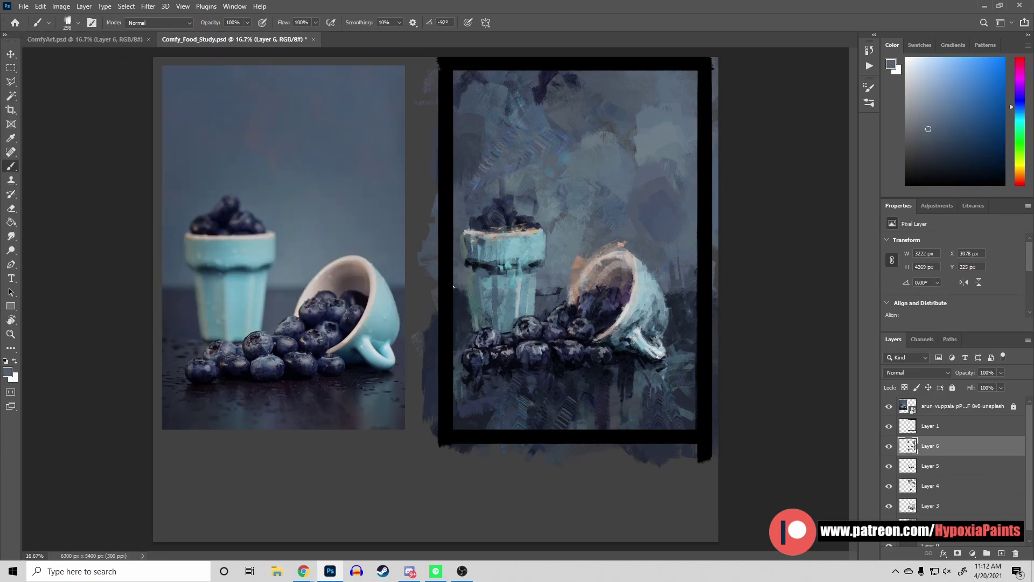
pyautogui.keyDown('alt'); pyautogui.click(475, 408); pyautogui.keyUp('alt')
pyautogui.keyDown('alt'); pyautogui.click(503, 377); pyautogui.keyUp('alt')
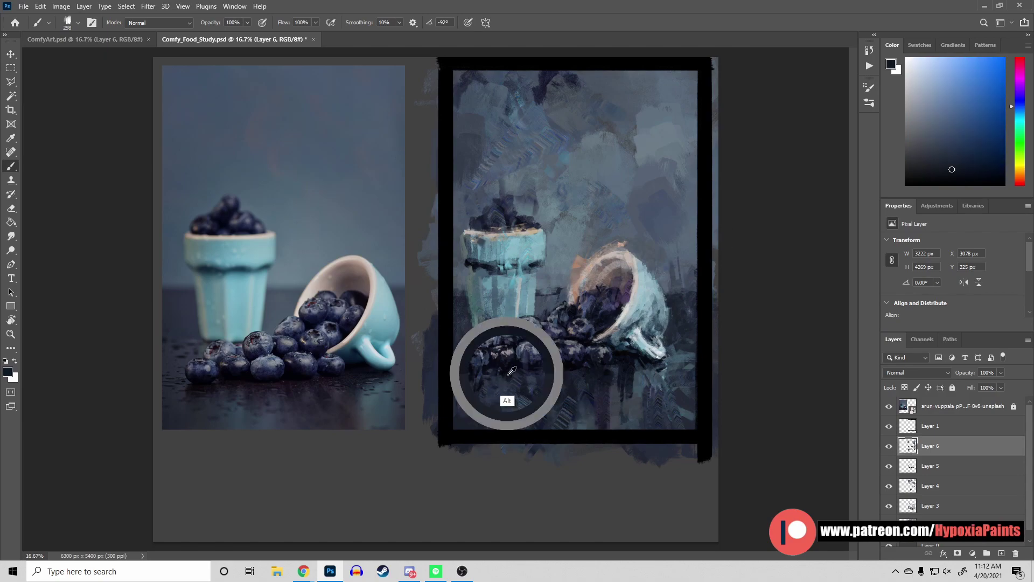
pyautogui.keyDown('alt'); pyautogui.click(548, 464); pyautogui.keyUp('alt')
pyautogui.hotkey('ctrl', 's')
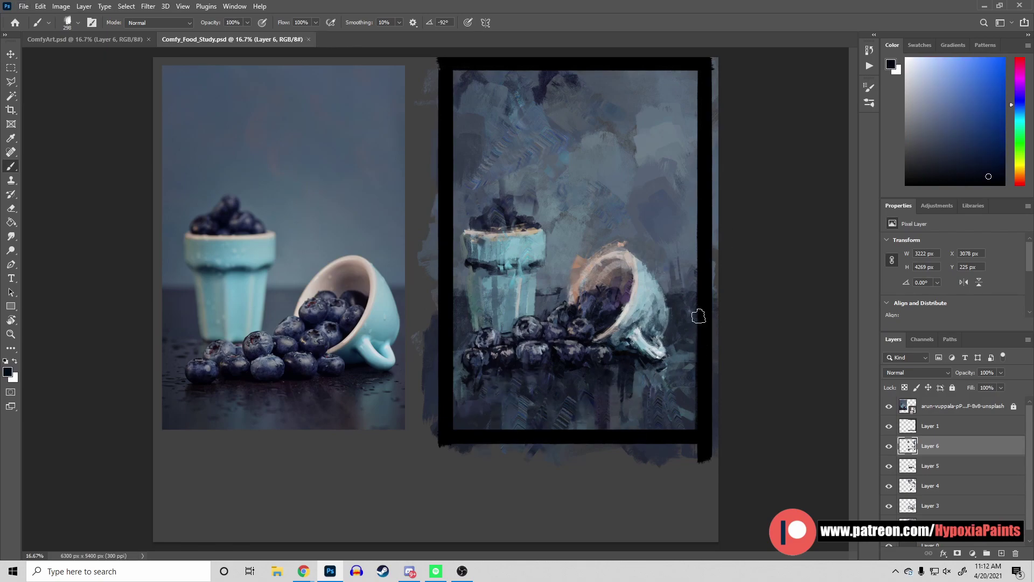
# Switch to a smaller round brush and add lighter blue-grey and near-black berry tones
pyautogui.click(67, 22)
pyautogui.doubleClick(84, 218)
pyautogui.keyDown('alt'); pyautogui.click(642, 372); pyautogui.keyUp('alt')
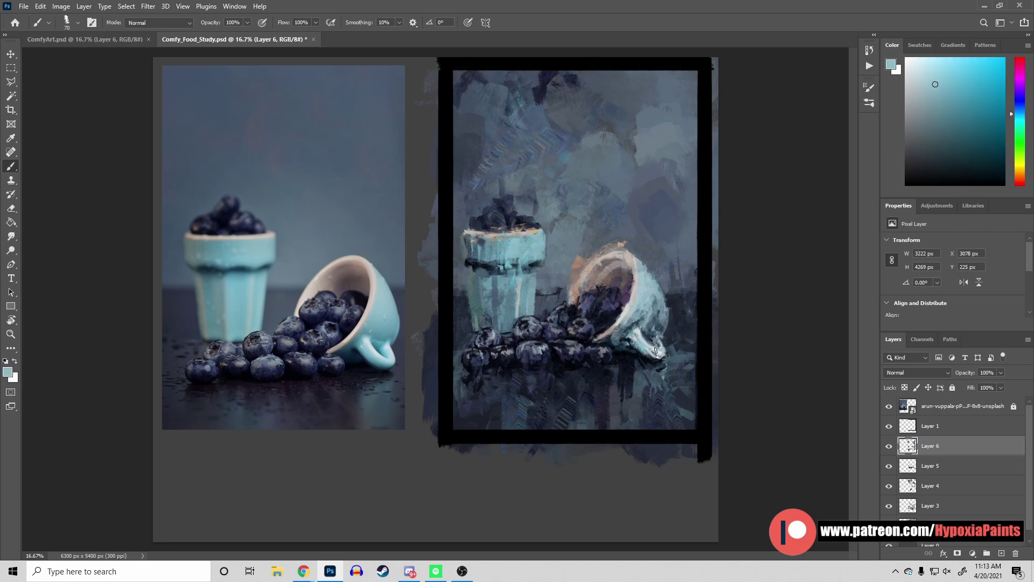
pyautogui.keyDown('alt'); pyautogui.click(650, 341); pyautogui.keyUp('alt')
pyautogui.keyDown('alt'); pyautogui.click(621, 369); pyautogui.keyUp('alt')
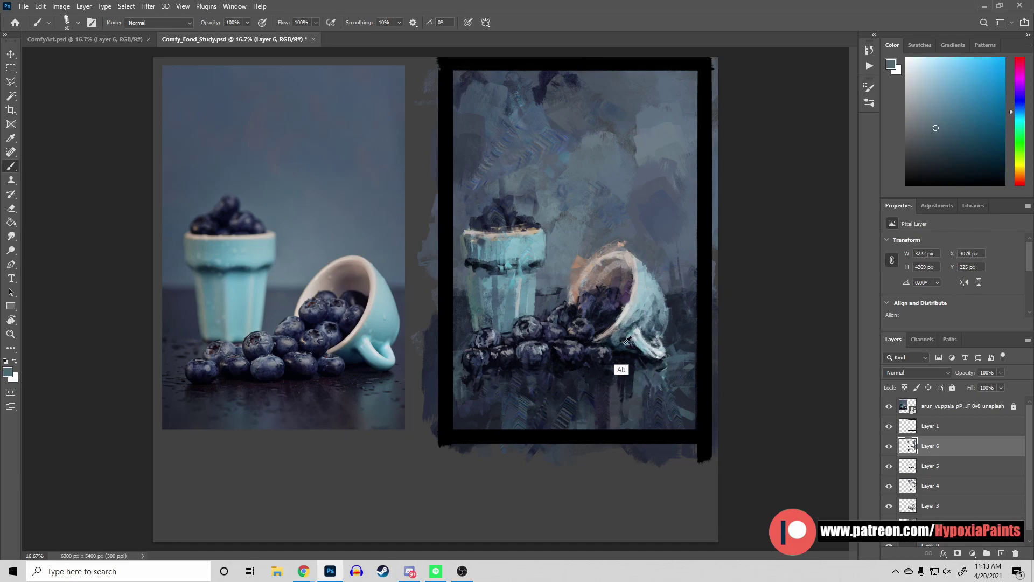
pyautogui.keyDown('alt'); pyautogui.click(638, 350); pyautogui.keyUp('alt')
# Add dark blue, lighter blue-grey and cyan touches around the tipped cup
pyautogui.keyDown('alt'); pyautogui.click(596, 337); pyautogui.keyUp('alt')
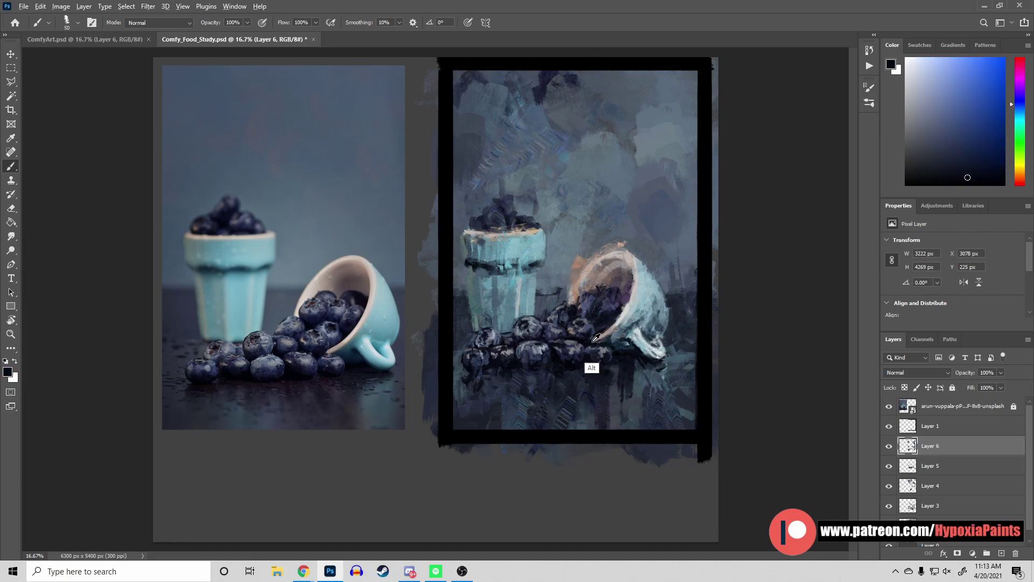
pyautogui.keyDown('alt'); pyautogui.click(618, 324); pyautogui.keyUp('alt')
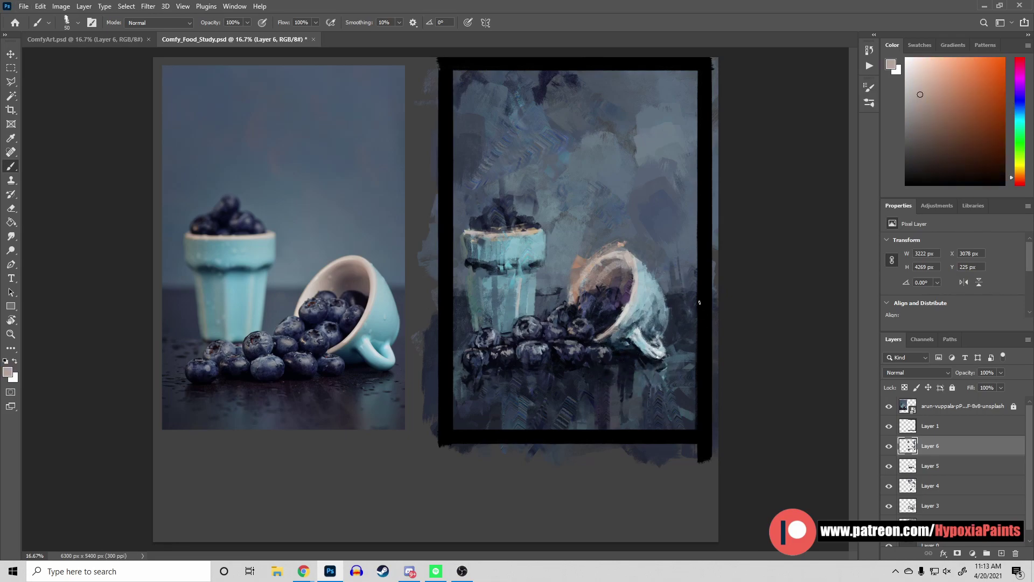
pyautogui.keyDown('alt'); pyautogui.click(632, 323); pyautogui.keyUp('alt')
pyautogui.keyDown('alt'); pyautogui.click(650, 338); pyautogui.keyUp('alt')
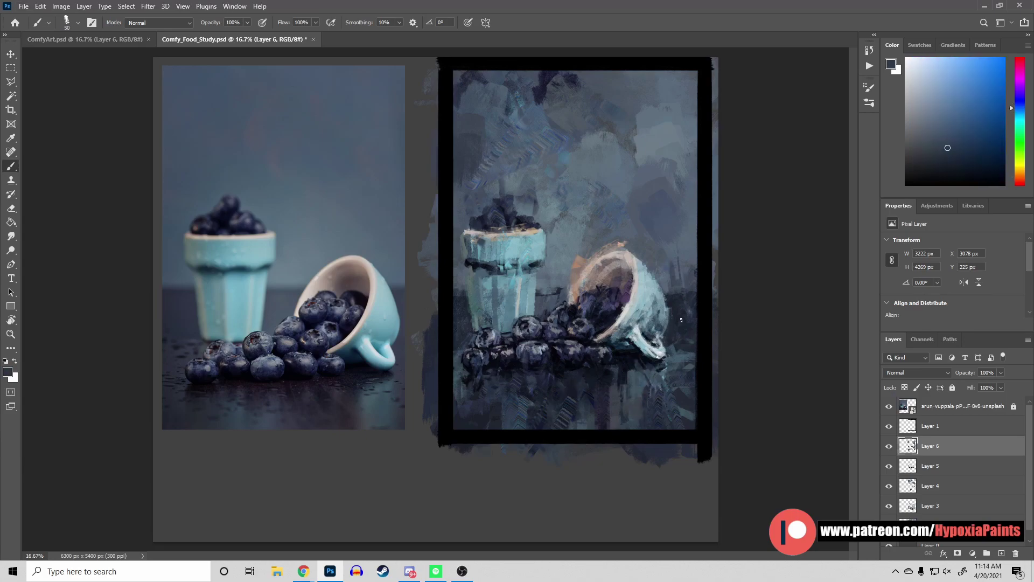
pyautogui.keyDown('alt'); pyautogui.click(644, 323); pyautogui.keyUp('alt')
# Change brush and paint light grey-blue strokes along the tipped cup's right side
pyautogui.rightClick(619, 344)
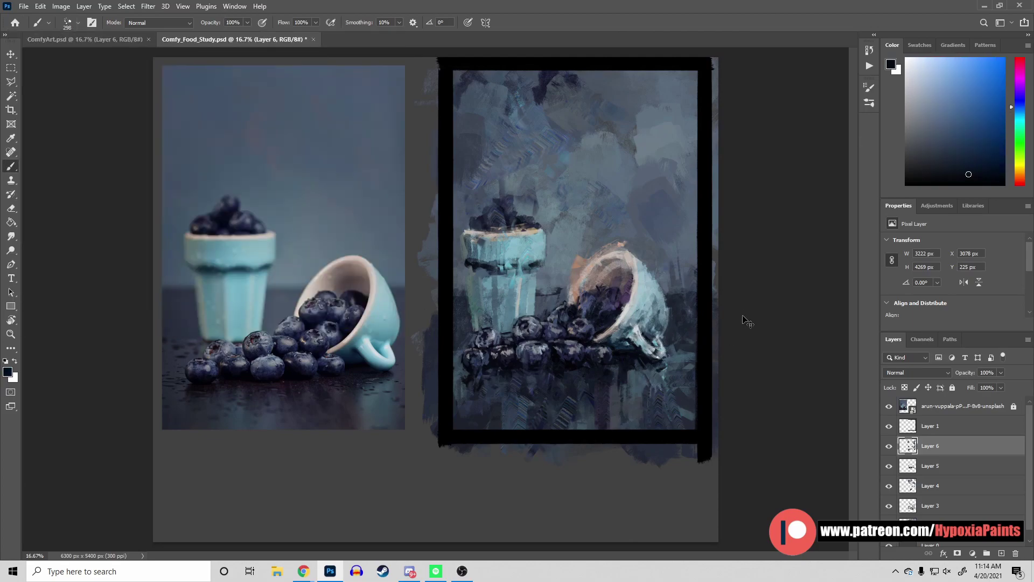
pyautogui.keyDown('alt'); pyautogui.click(636, 329); pyautogui.keyUp('alt')
pyautogui.keyDown('alt'); pyautogui.click(649, 386); pyautogui.keyUp('alt')
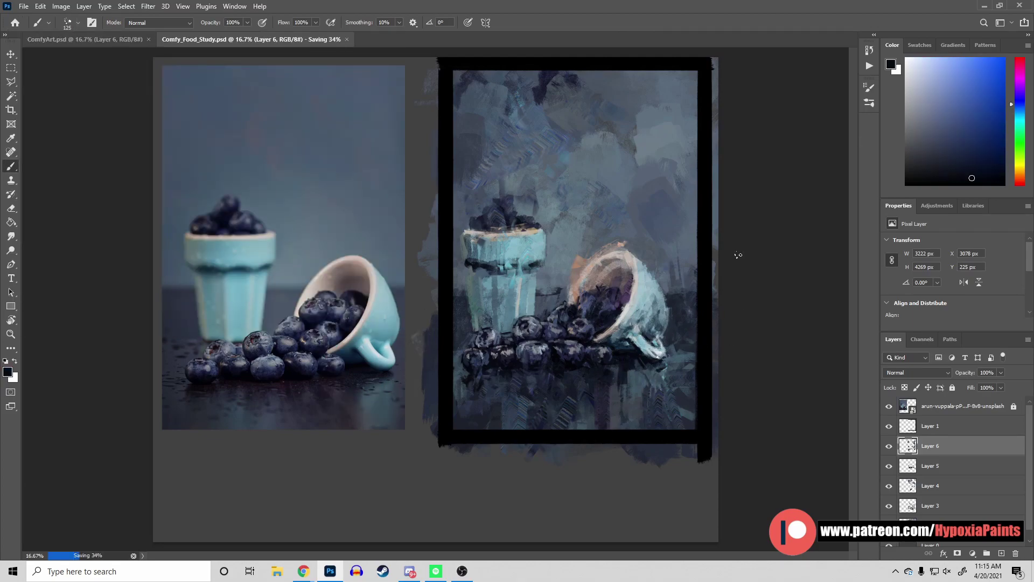
pyautogui.keyDown('alt'); pyautogui.click(648, 279); pyautogui.keyUp('alt')
pyautogui.moveTo(641, 231)
pyautogui.mouseDown()
pyautogui.moveTo(660, 283)
pyautogui.moveTo(692, 307)
pyautogui.moveTo(681, 364)
pyautogui.moveTo(695, 363)
pyautogui.mouseUp()
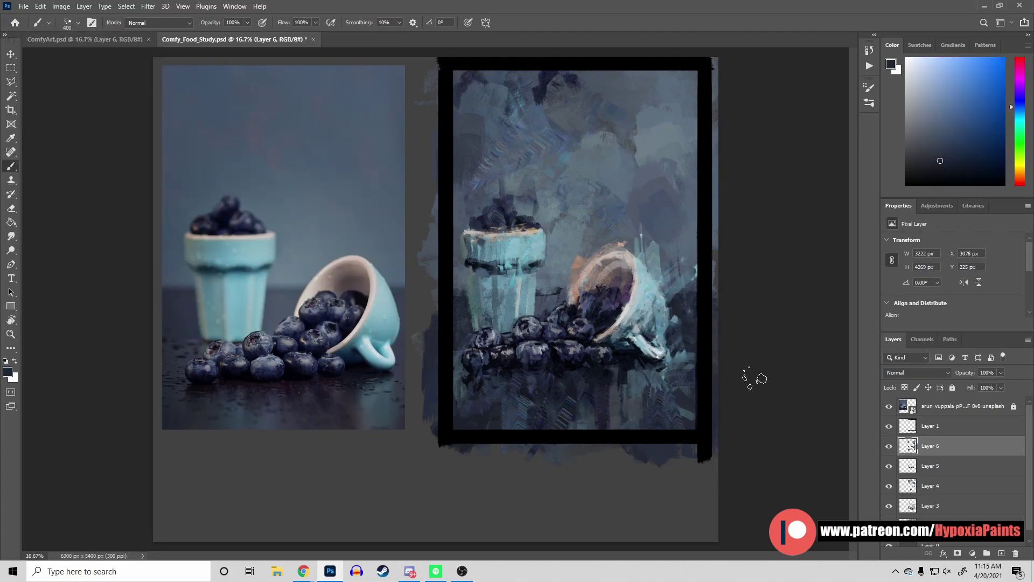
pyautogui.keyDown('alt'); pyautogui.click(646, 355); pyautogui.keyUp('alt')
# Paint peach strokes at the painting's top right with a larger brush and save
pyautogui.press(']')
pyautogui.press(']')
pyautogui.press(']')
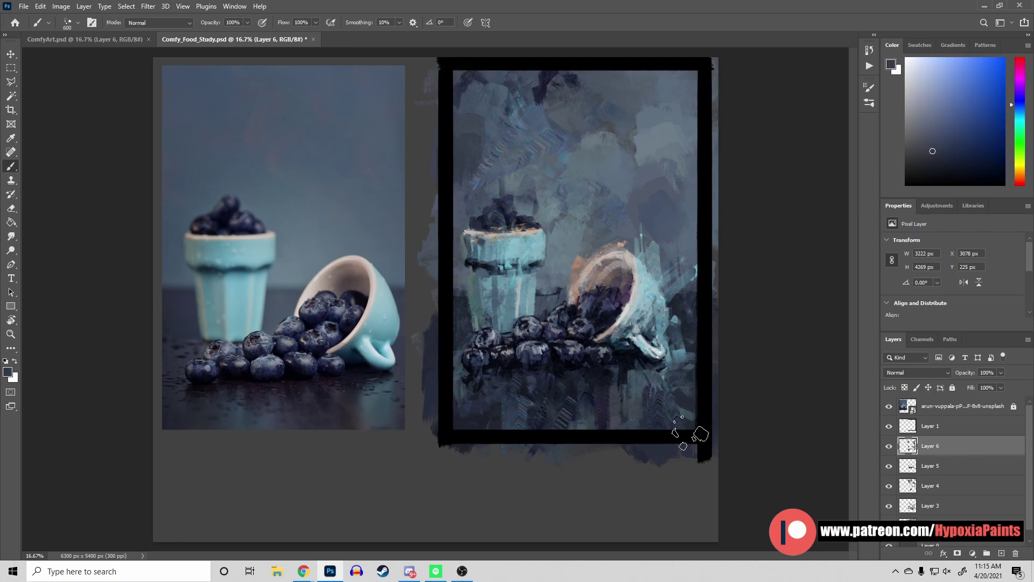
pyautogui.moveTo(673, 86); pyautogui.dragTo(659, 144)
pyautogui.keyDown('alt'); pyautogui.click(658, 176); pyautogui.keyUp('alt')
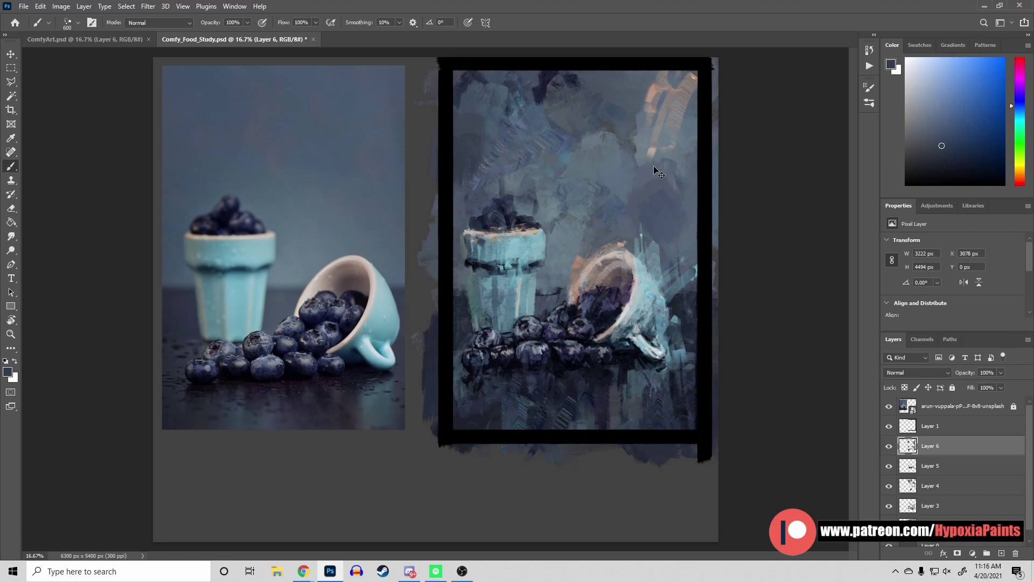
pyautogui.hotkey('ctrl', 's')
# Add light grey-blue, warm grey and cyan-blue strokes with a smaller brush, saving along the way
pyautogui.keyDown('alt'); pyautogui.click(558, 238); pyautogui.keyUp('alt')
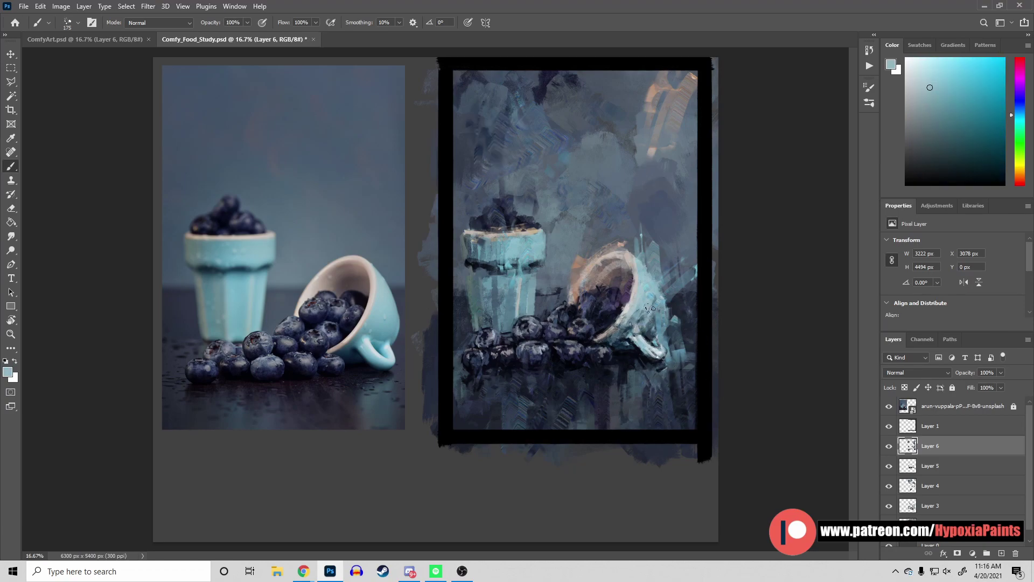
pyautogui.keyDown('alt'); pyautogui.click(636, 252); pyautogui.keyUp('alt')
pyautogui.hotkey('ctrl', 's')
pyautogui.press('[')
pyautogui.press('[')
pyautogui.press('[')
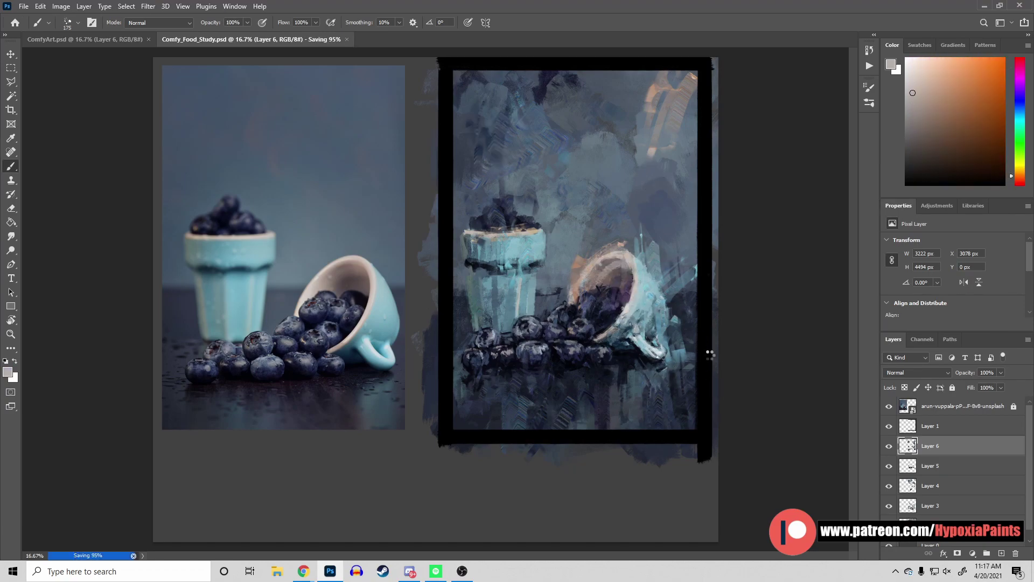
pyautogui.keyDown('alt'); pyautogui.click(640, 372); pyautogui.keyUp('alt')
pyautogui.keyDown('alt'); pyautogui.click(642, 354); pyautogui.keyUp('alt')
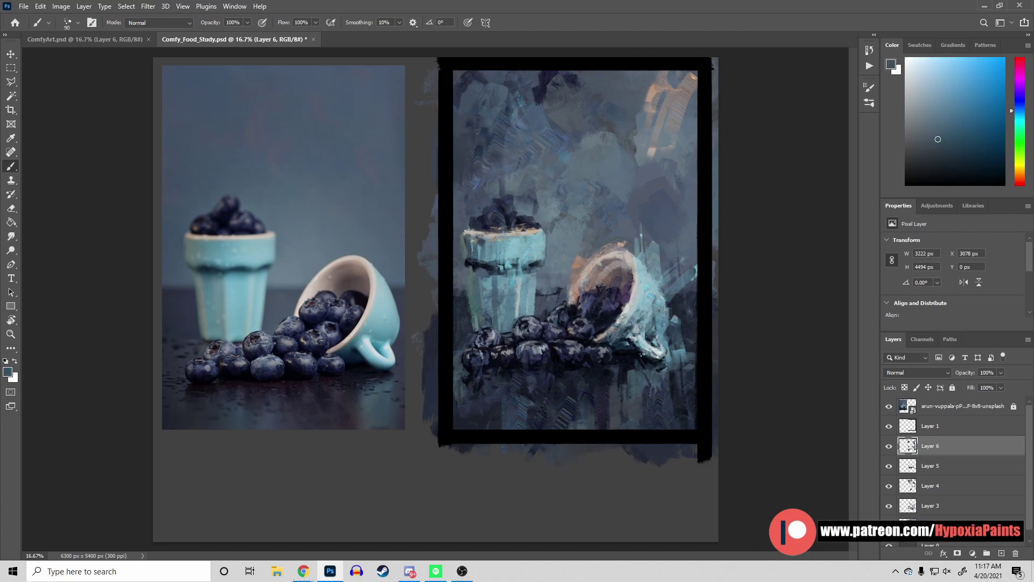
pyautogui.hotkey('ctrl', 's')
# Add warm and dark navy strokes with an enlarged brush, then save
pyautogui.keyDown('alt'); pyautogui.click(574, 299); pyautogui.keyUp('alt')
pyautogui.press(']')
pyautogui.press(']')
pyautogui.press(']')
pyautogui.keyDown('alt'); pyautogui.click(554, 243); pyautogui.keyUp('alt')
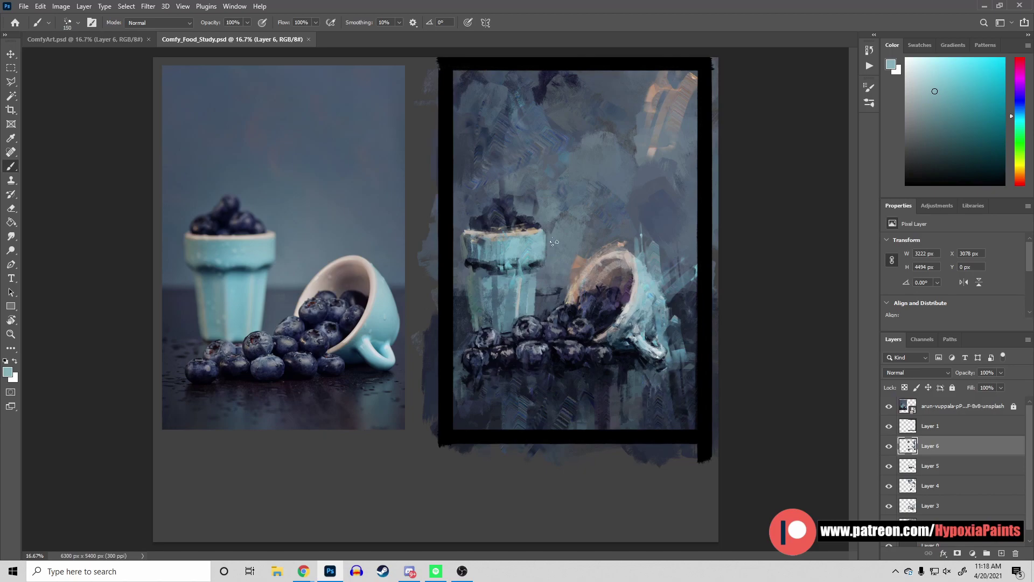
pyautogui.keyDown('alt'); pyautogui.click(563, 318); pyautogui.keyUp('alt')
pyautogui.press(']')
pyautogui.press(']')
pyautogui.press(']')
pyautogui.keyDown('alt'); pyautogui.click(572, 323); pyautogui.keyUp('alt')
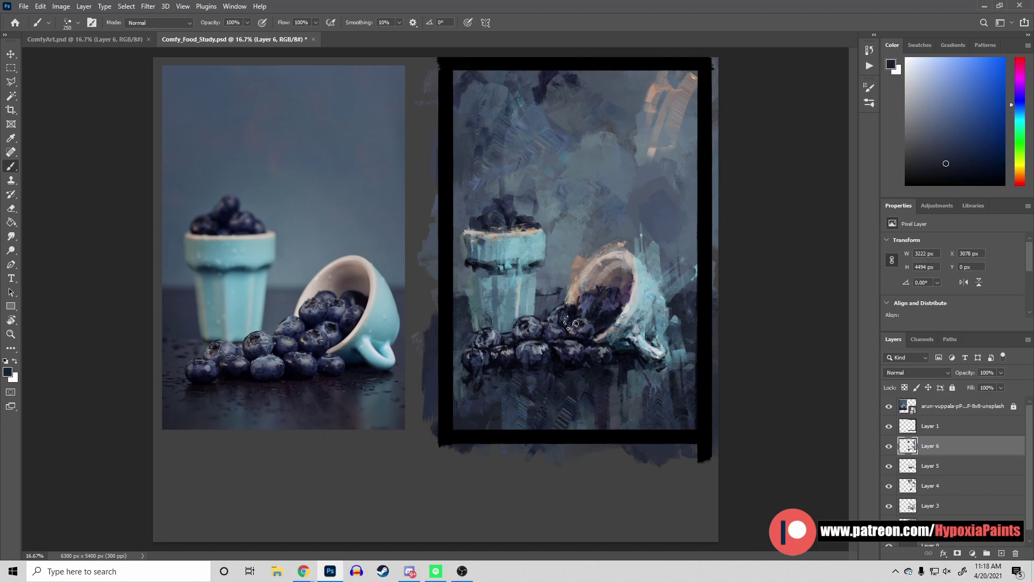
pyautogui.hotkey('ctrl', 's')
# Paint saturated orange strokes beside the tipped cup and orange-blue strokes at the top right
pyautogui.click(1020, 175)
pyautogui.click(997, 65)
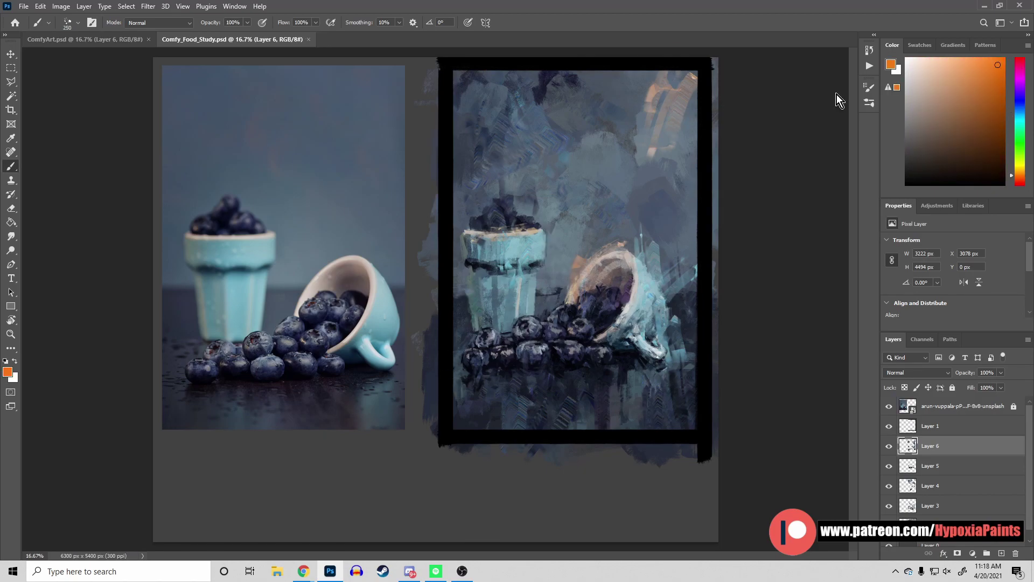
pyautogui.press('[')
pyautogui.moveTo(462, 243); pyautogui.dragTo(478, 320)
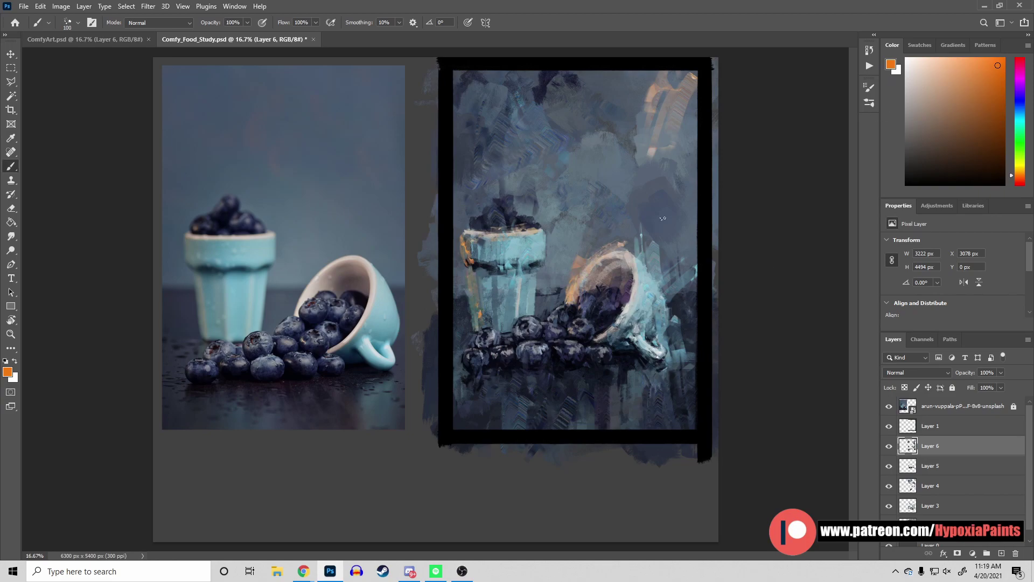
pyautogui.moveTo(673, 75)
pyautogui.mouseDown()
pyautogui.moveTo(663, 140)
pyautogui.moveTo(592, 151)
pyautogui.mouseUp()
pyautogui.keyDown('alt'); pyautogui.click(690, 186); pyautogui.keyUp('alt')
# Choose a different textured brush and paint orange strokes near the lower cup
pyautogui.click(48, 22)
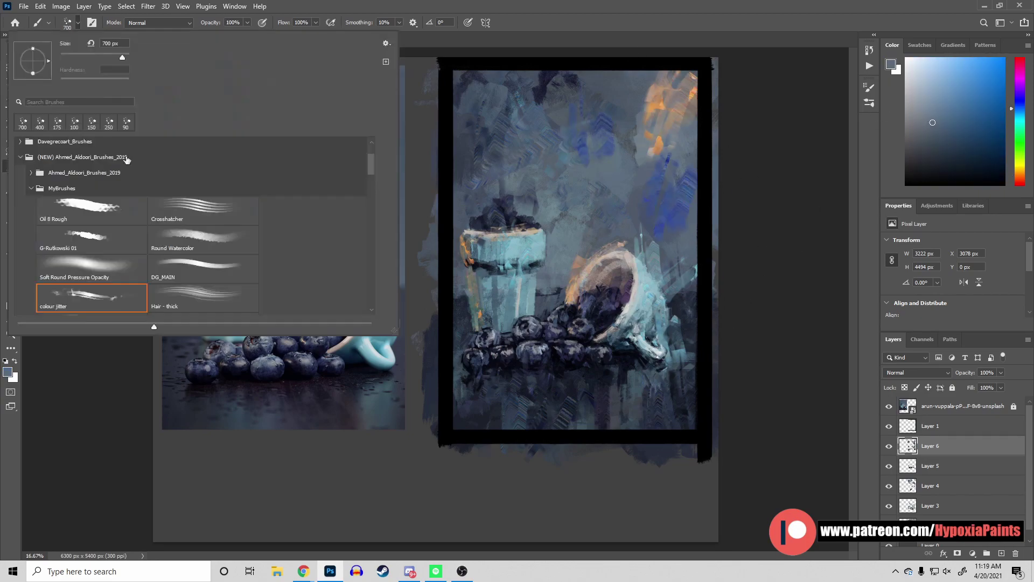
pyautogui.doubleClick(104, 300)
pyautogui.keyDown('alt'); pyautogui.click(599, 263); pyautogui.keyUp('alt')
pyautogui.moveTo(638, 374)
pyautogui.mouseDown()
pyautogui.moveTo(641, 412)
pyautogui.moveTo(619, 428)
pyautogui.moveTo(633, 412)
pyautogui.moveTo(615, 397)
pyautogui.mouseUp()
pyautogui.keyDown('alt'); pyautogui.click(643, 414); pyautogui.keyUp('alt')
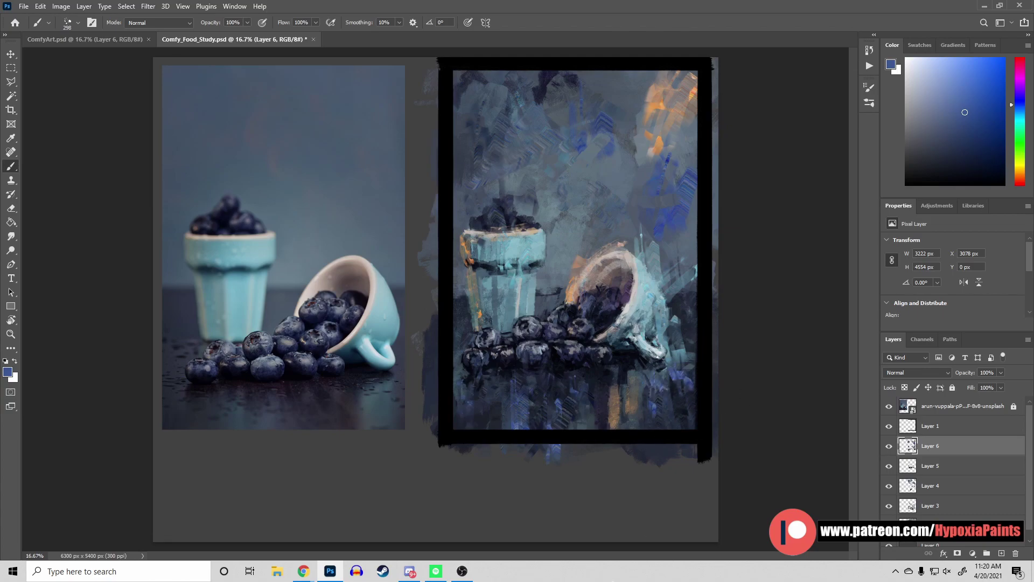
# Paint tan orange strokes along the painting's upper-left edge and save
pyautogui.keyDown('alt'); pyautogui.click(487, 171); pyautogui.keyUp('alt')
pyautogui.moveTo(488, 171); pyautogui.dragTo(468, 116)
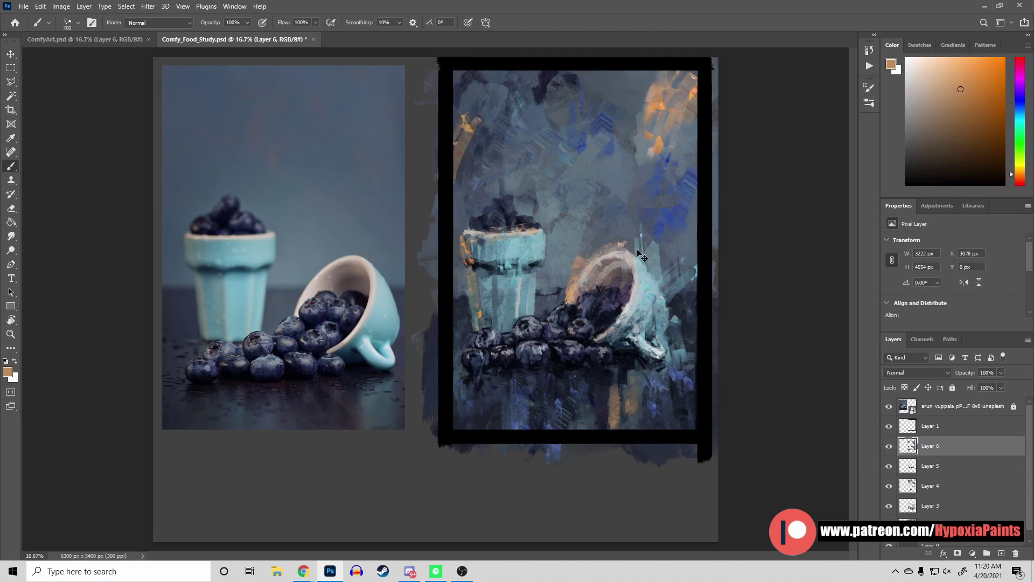
pyautogui.hotkey('ctrl', 's')
pyautogui.keyDown('alt'); pyautogui.click(662, 143); pyautogui.keyUp('alt')
pyautogui.hotkey('ctrl', 's')
# Try lighter orange strokes with a larger brush, undoing them to compare before and after
pyautogui.keyDown('alt'); pyautogui.click(525, 451); pyautogui.keyUp('alt')
pyautogui.press(']')
pyautogui.press(']')
pyautogui.press(']')
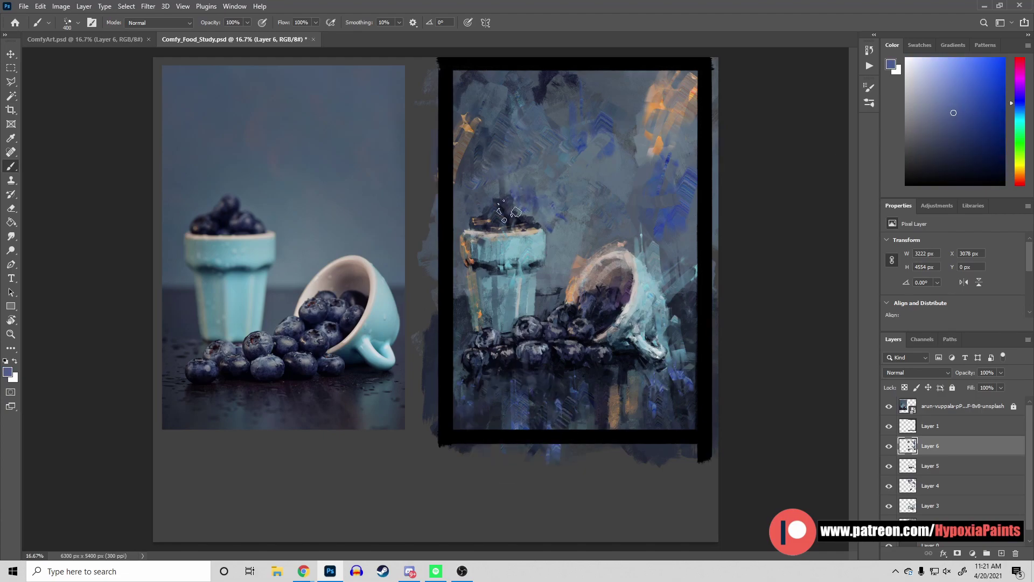
pyautogui.keyDown('alt'); pyautogui.click(506, 210); pyautogui.keyUp('alt')
pyautogui.hotkey('ctrl', 'z')
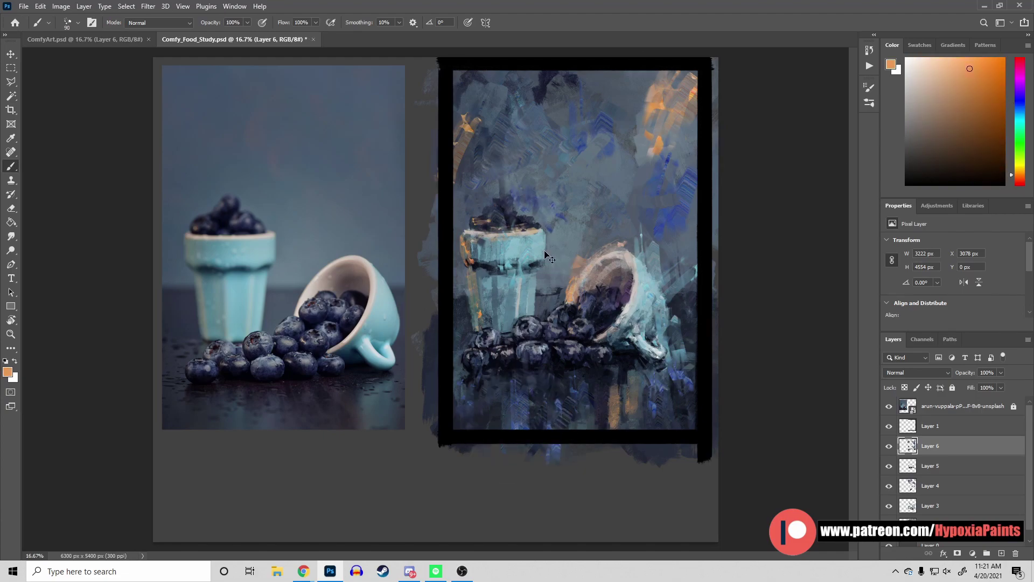
pyautogui.hotkey('ctrl', 'z')
pyautogui.hotkey('ctrl', 'z')
pyautogui.hotkey('ctrl', 'z')
# Brighten the upright cup's rim with light strokes, add dark navy, and save
pyautogui.moveTo(468, 253); pyautogui.dragTo(538, 232)
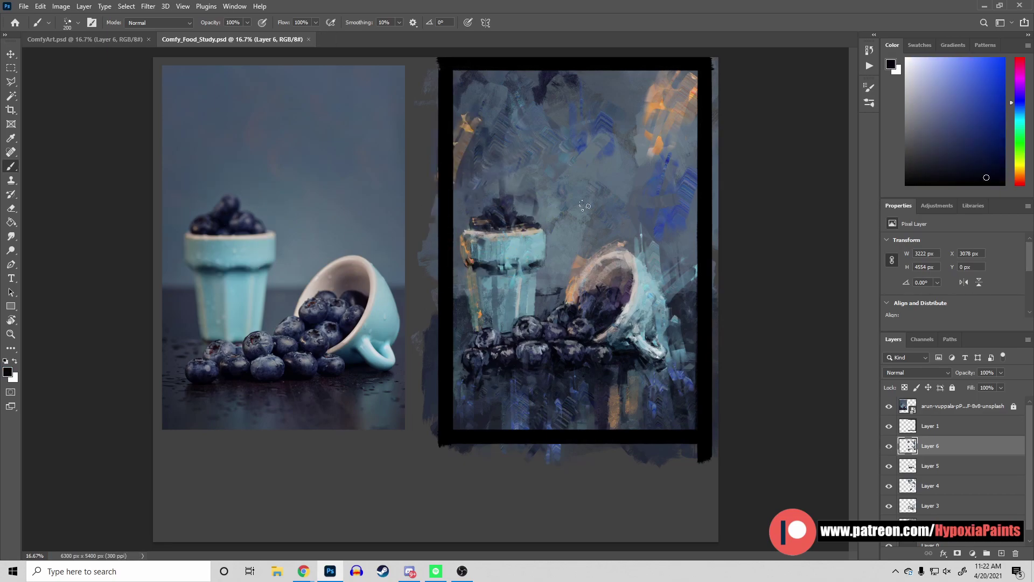
pyautogui.keyDown('alt'); pyautogui.click(538, 231); pyautogui.keyUp('alt')
pyautogui.keyDown('alt'); pyautogui.click(592, 369); pyautogui.keyUp('alt')
pyautogui.hotkey('ctrl', 's')
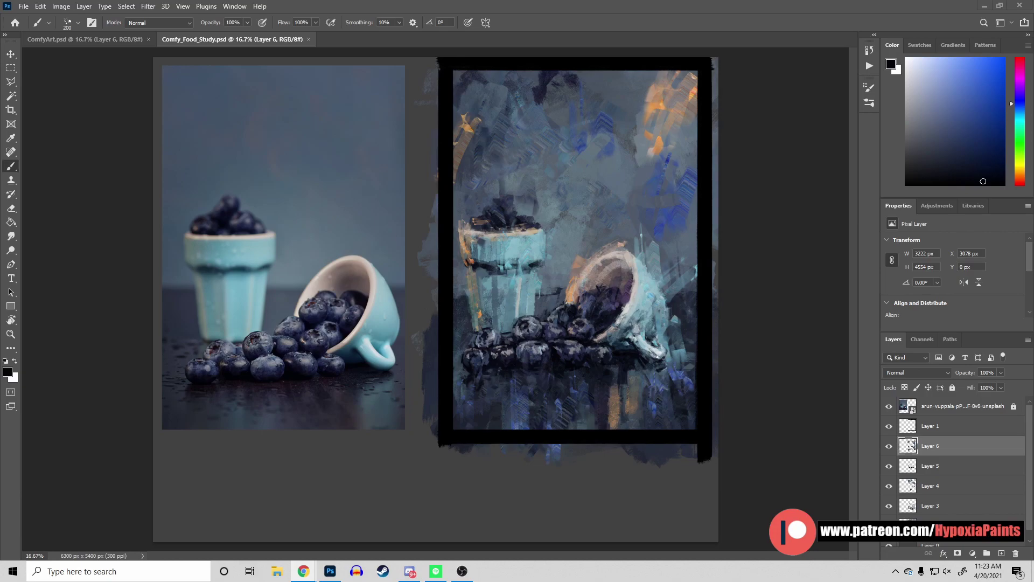
pyautogui.click(864, 331)
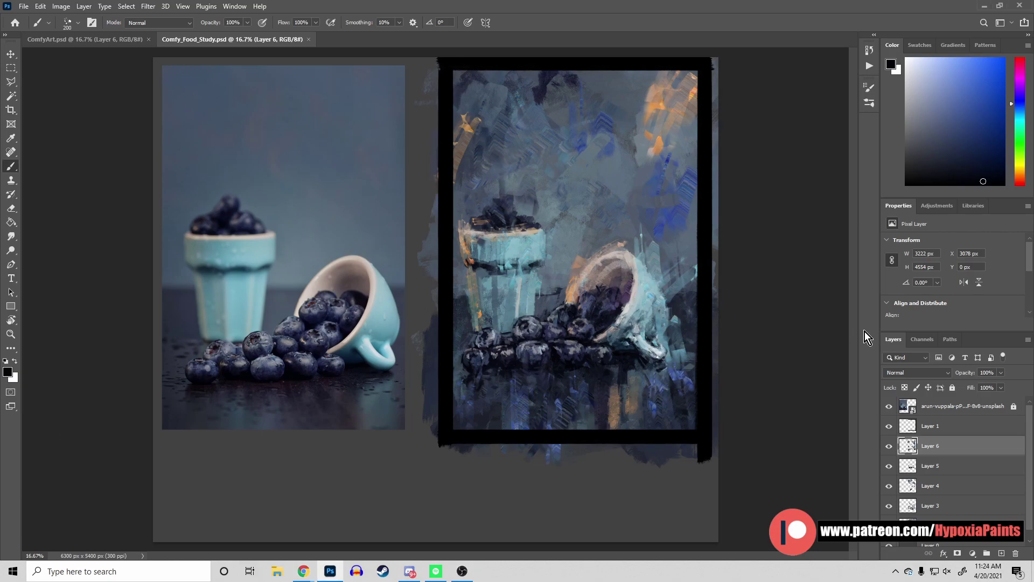